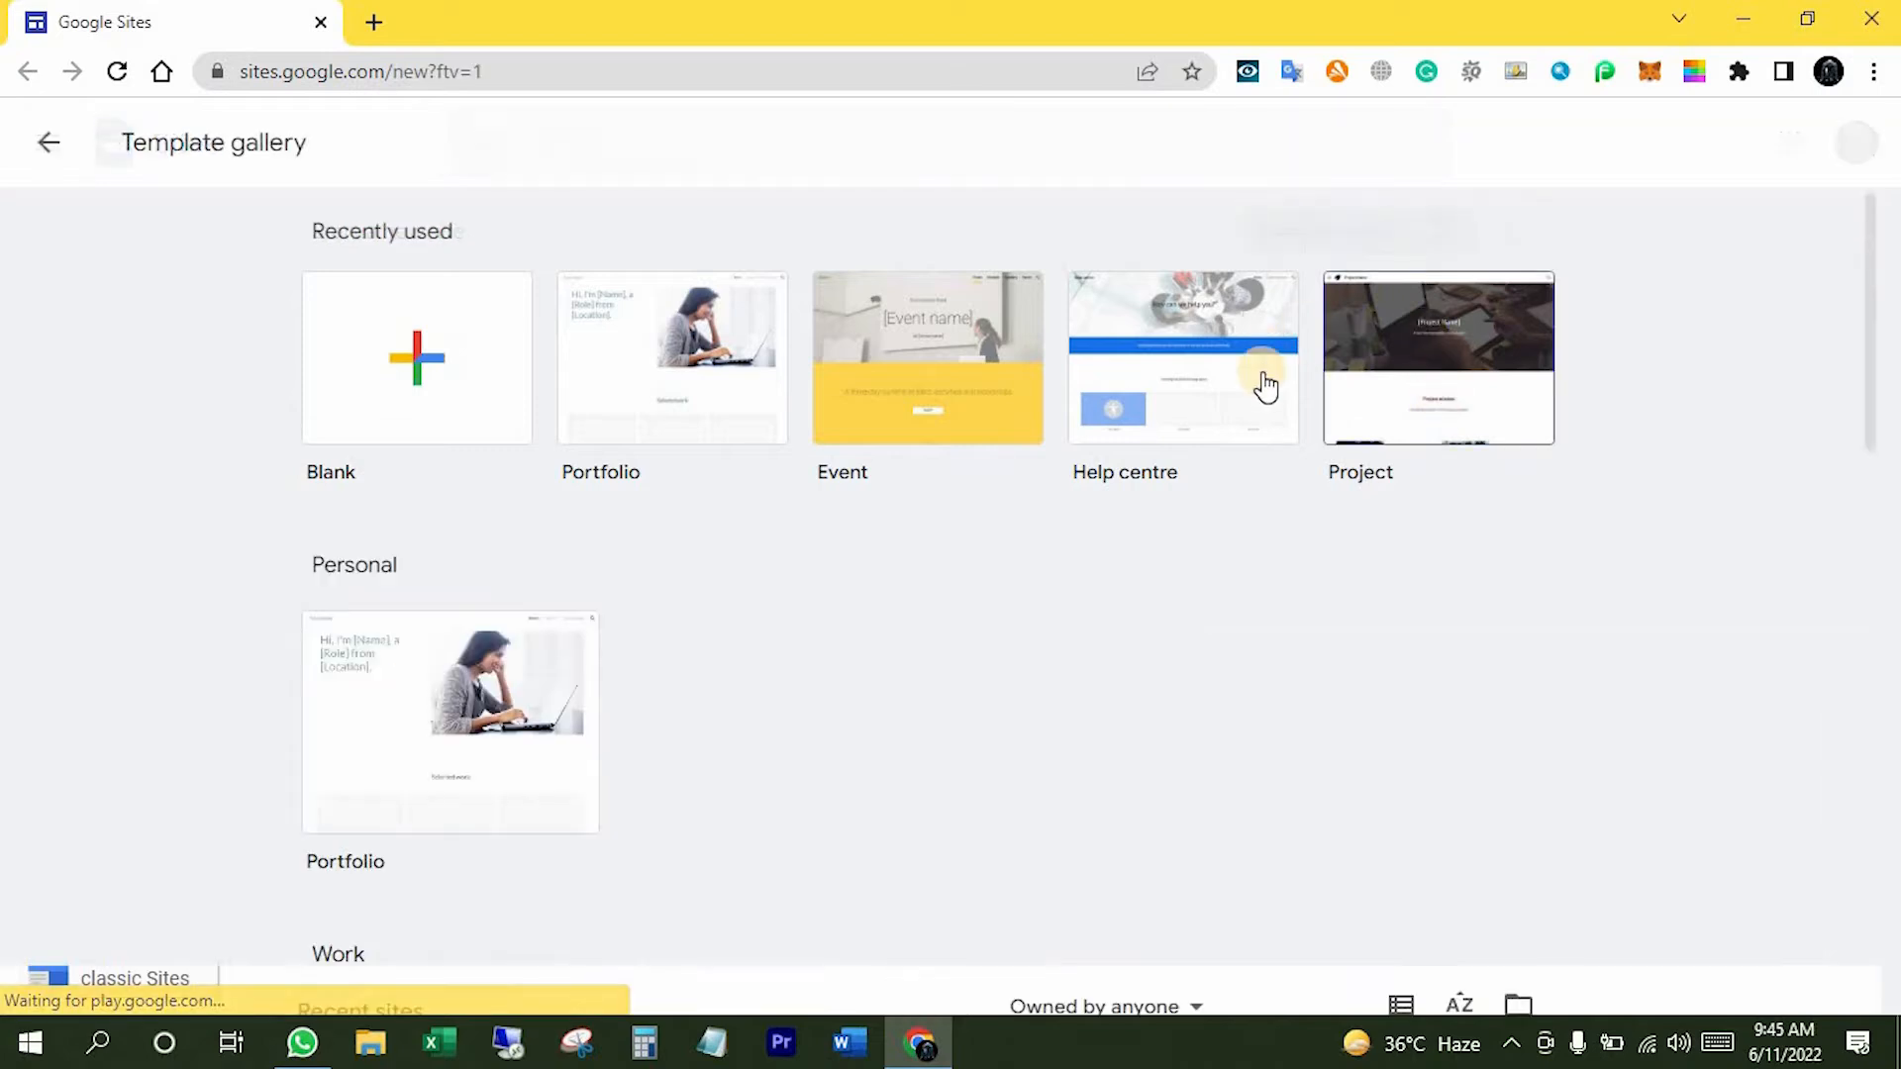
- Browse the template gallery and create a new site from the Photo Portfolio template
scroll(681, 743, "down", 3)
scroll(792, 613, "down", 6)
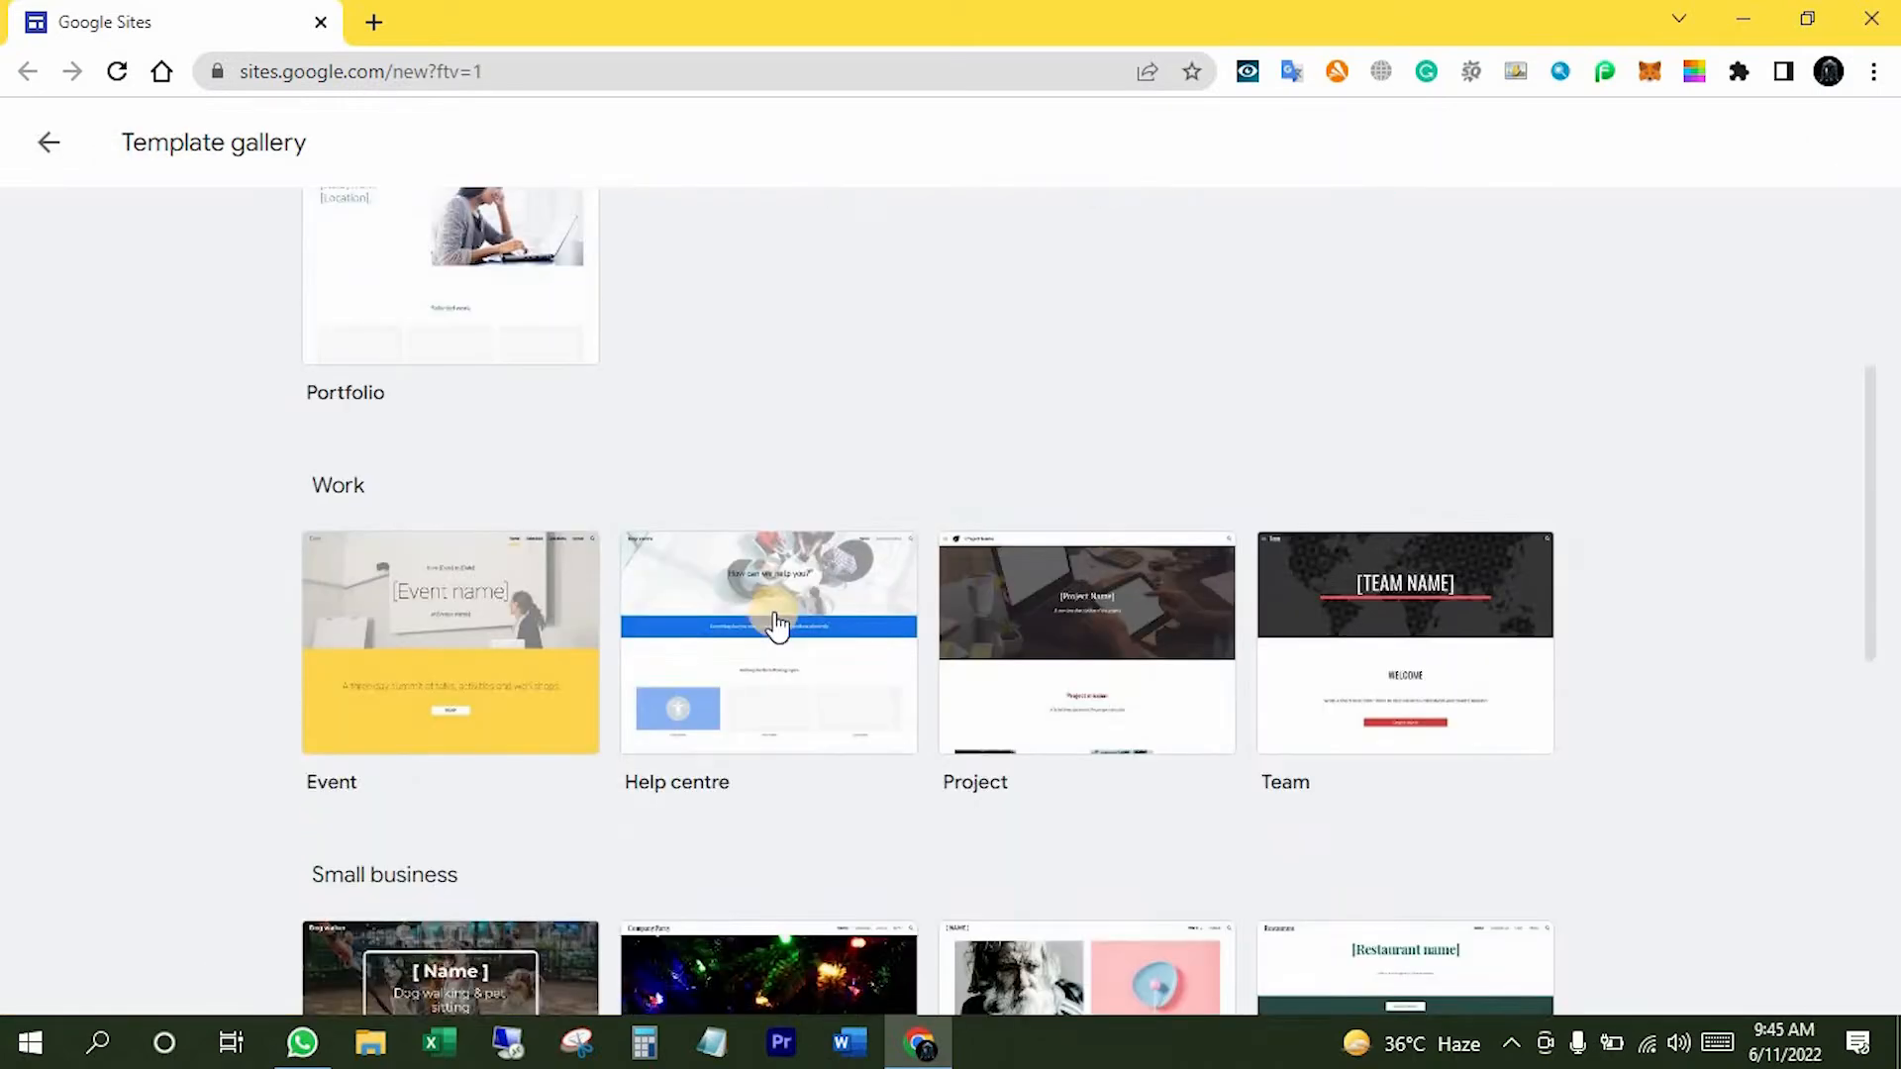
scroll(749, 693, "down", 3)
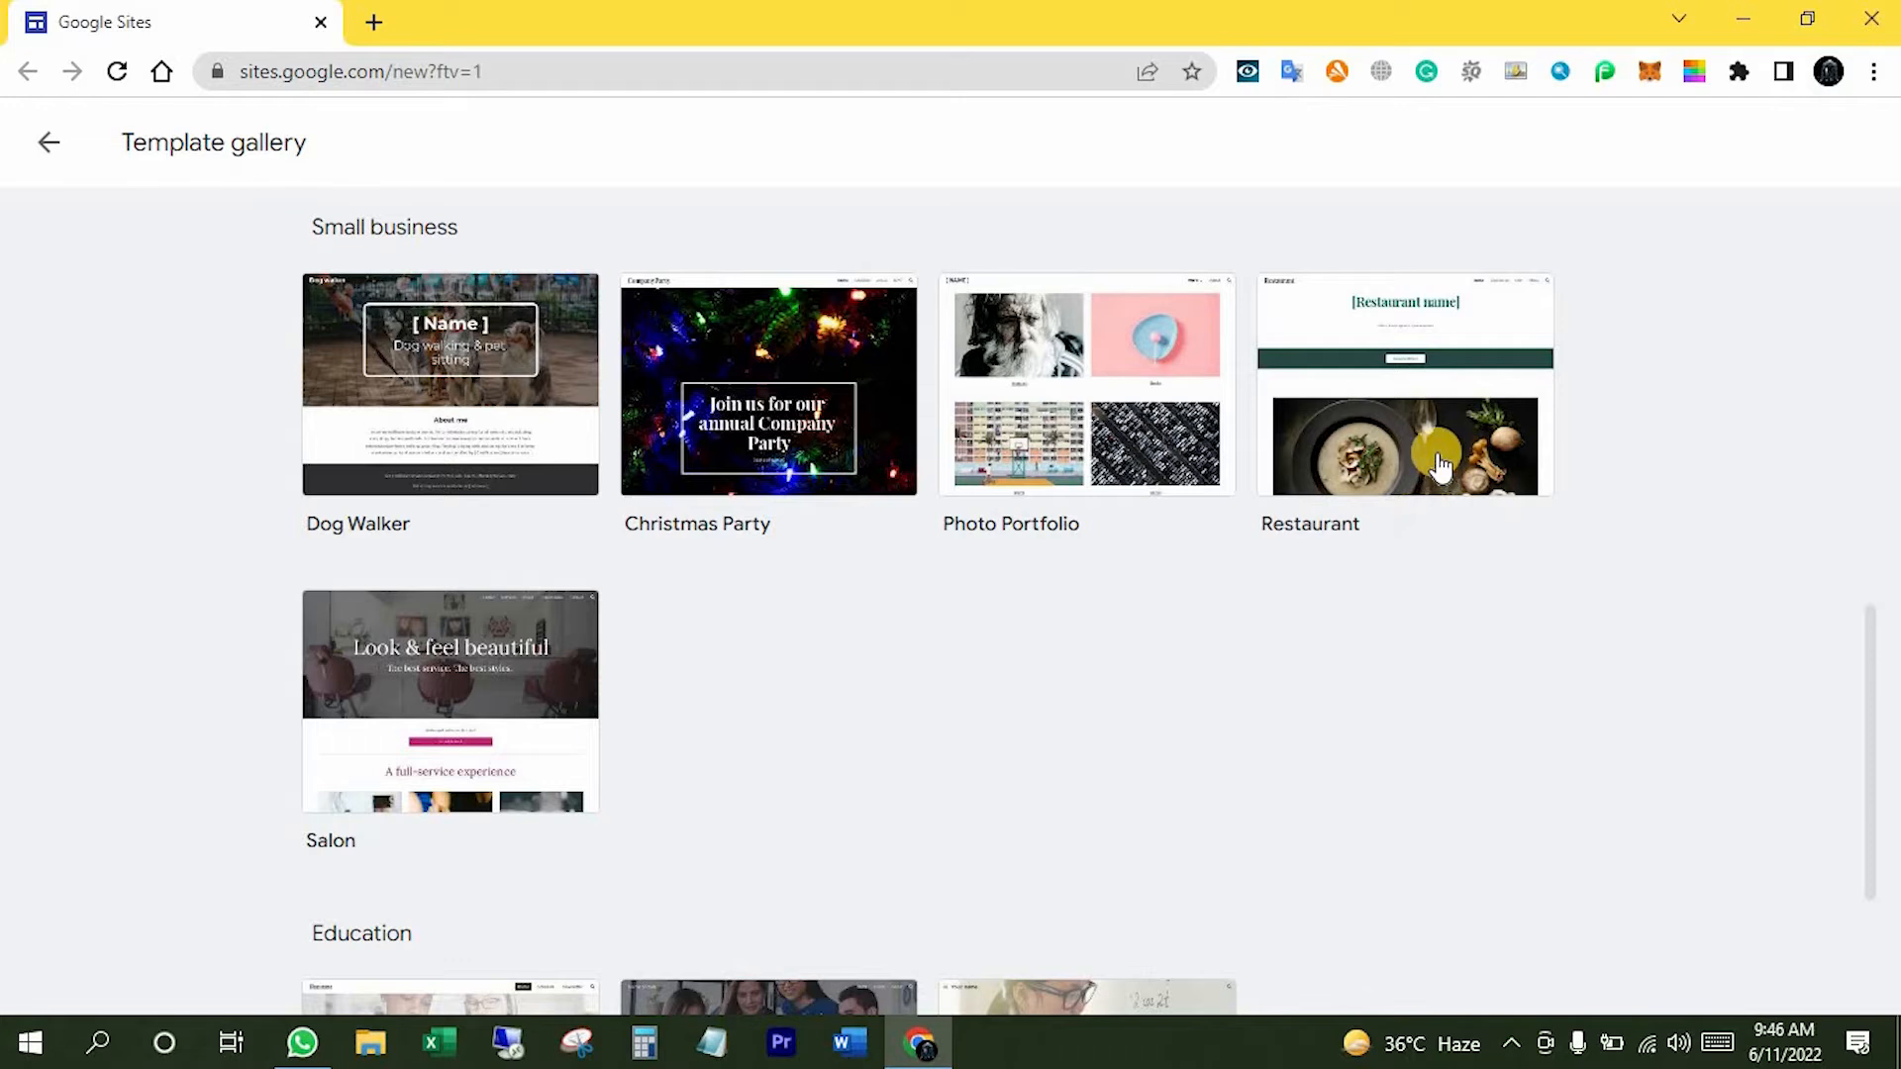
scroll(634, 674, "down", 3)
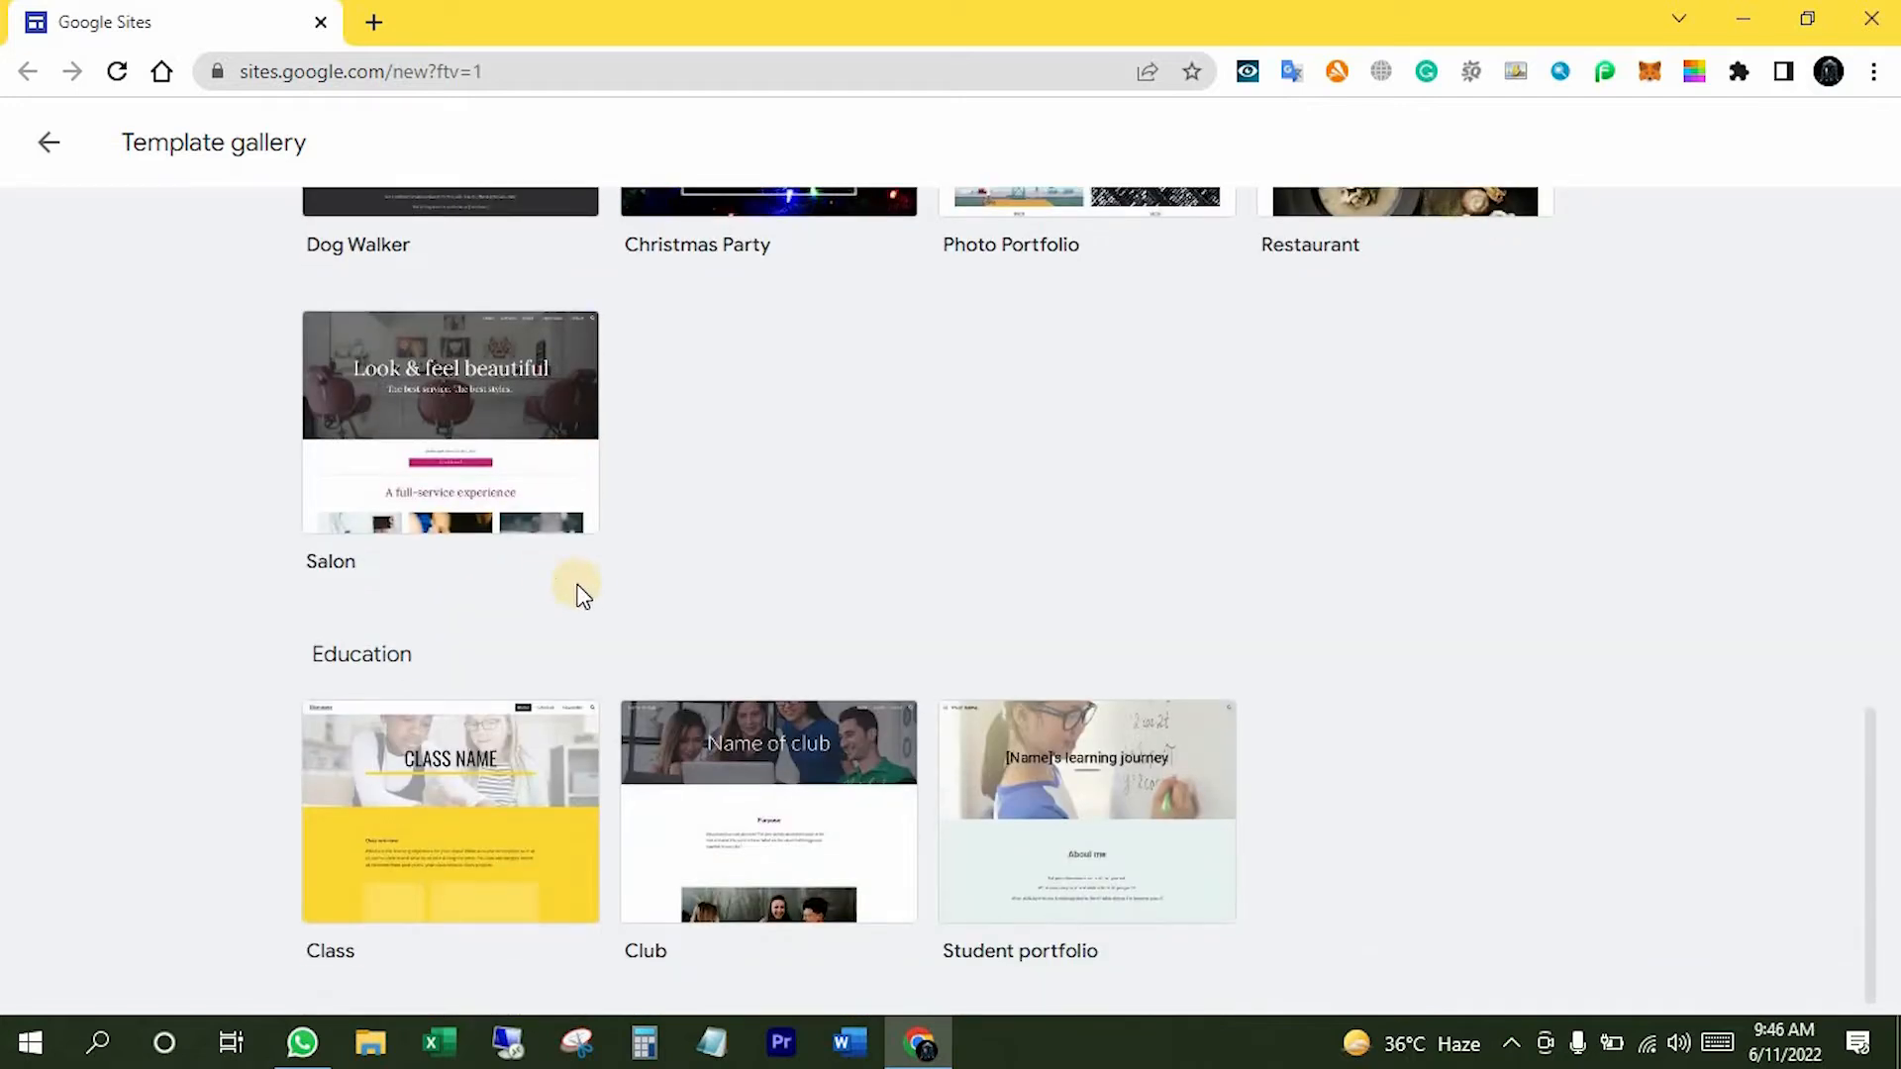
scroll(693, 624, "down", 1)
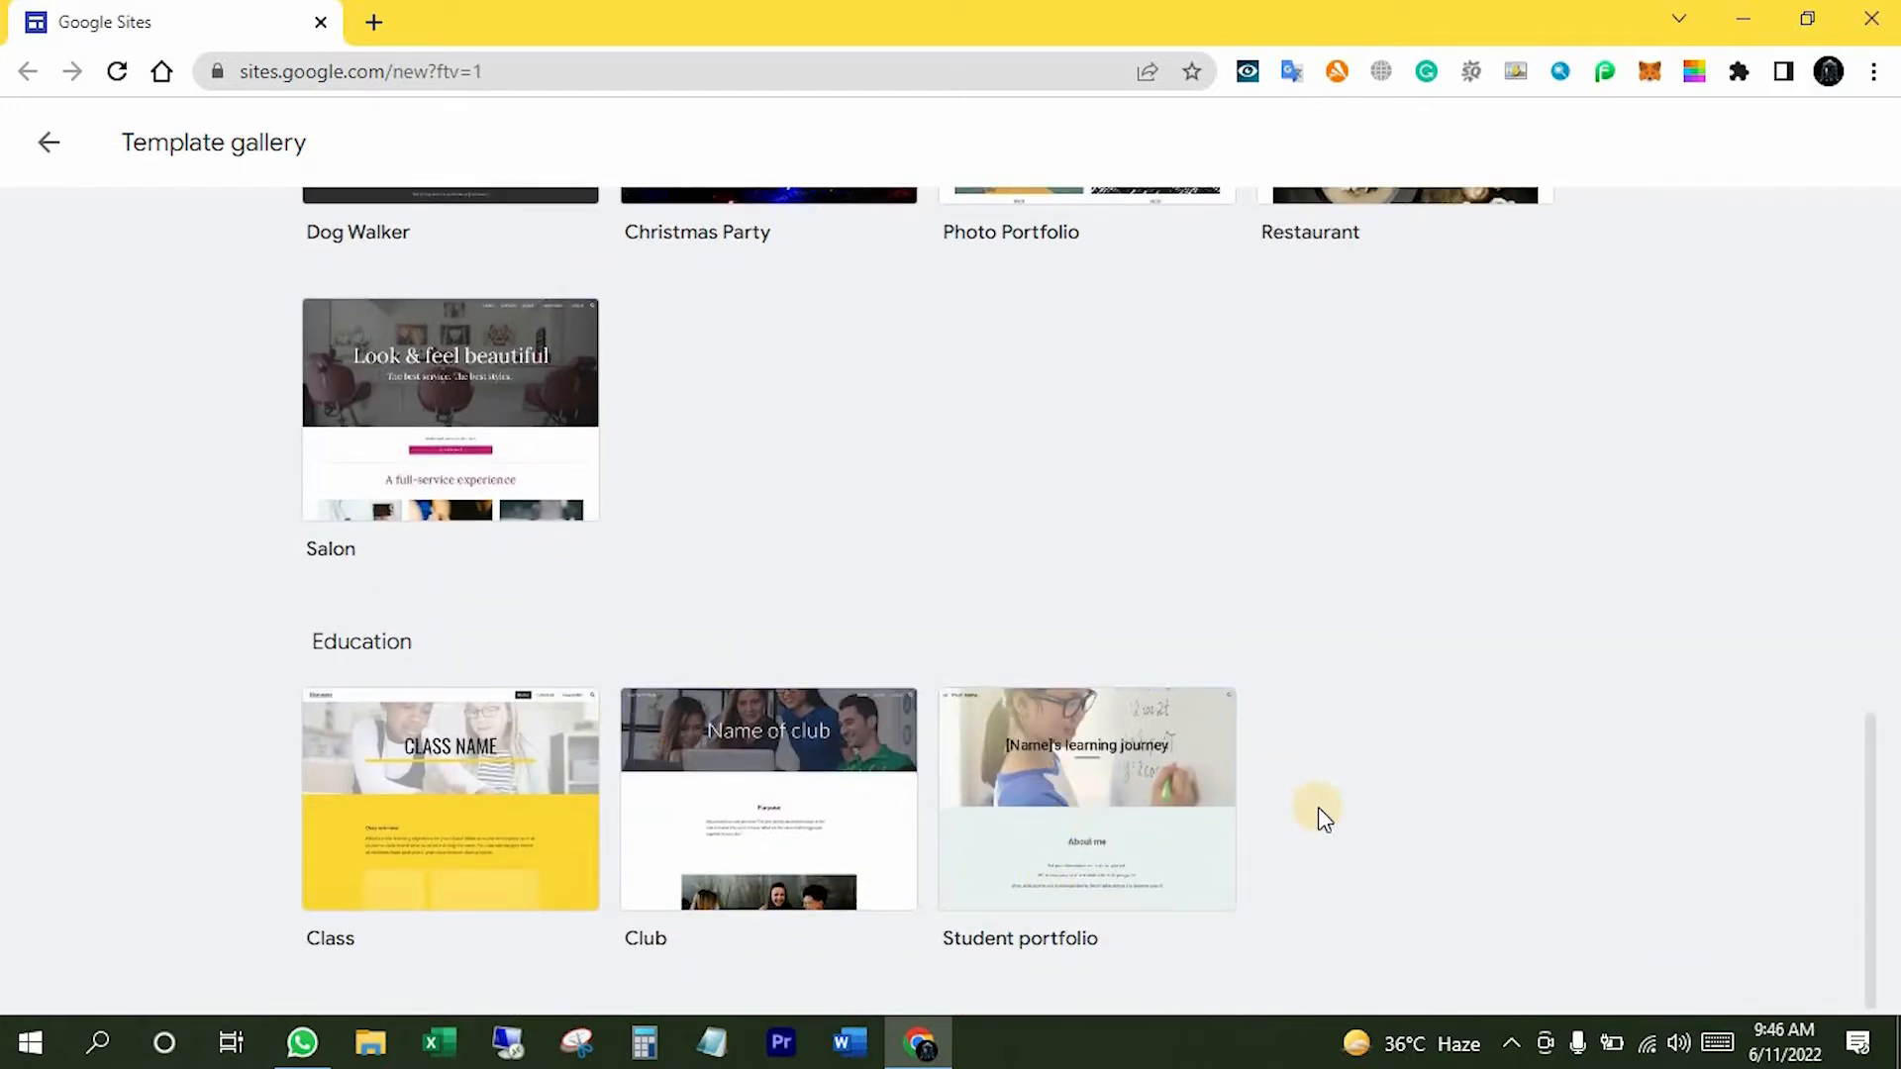
scroll(1318, 810, "up", 6)
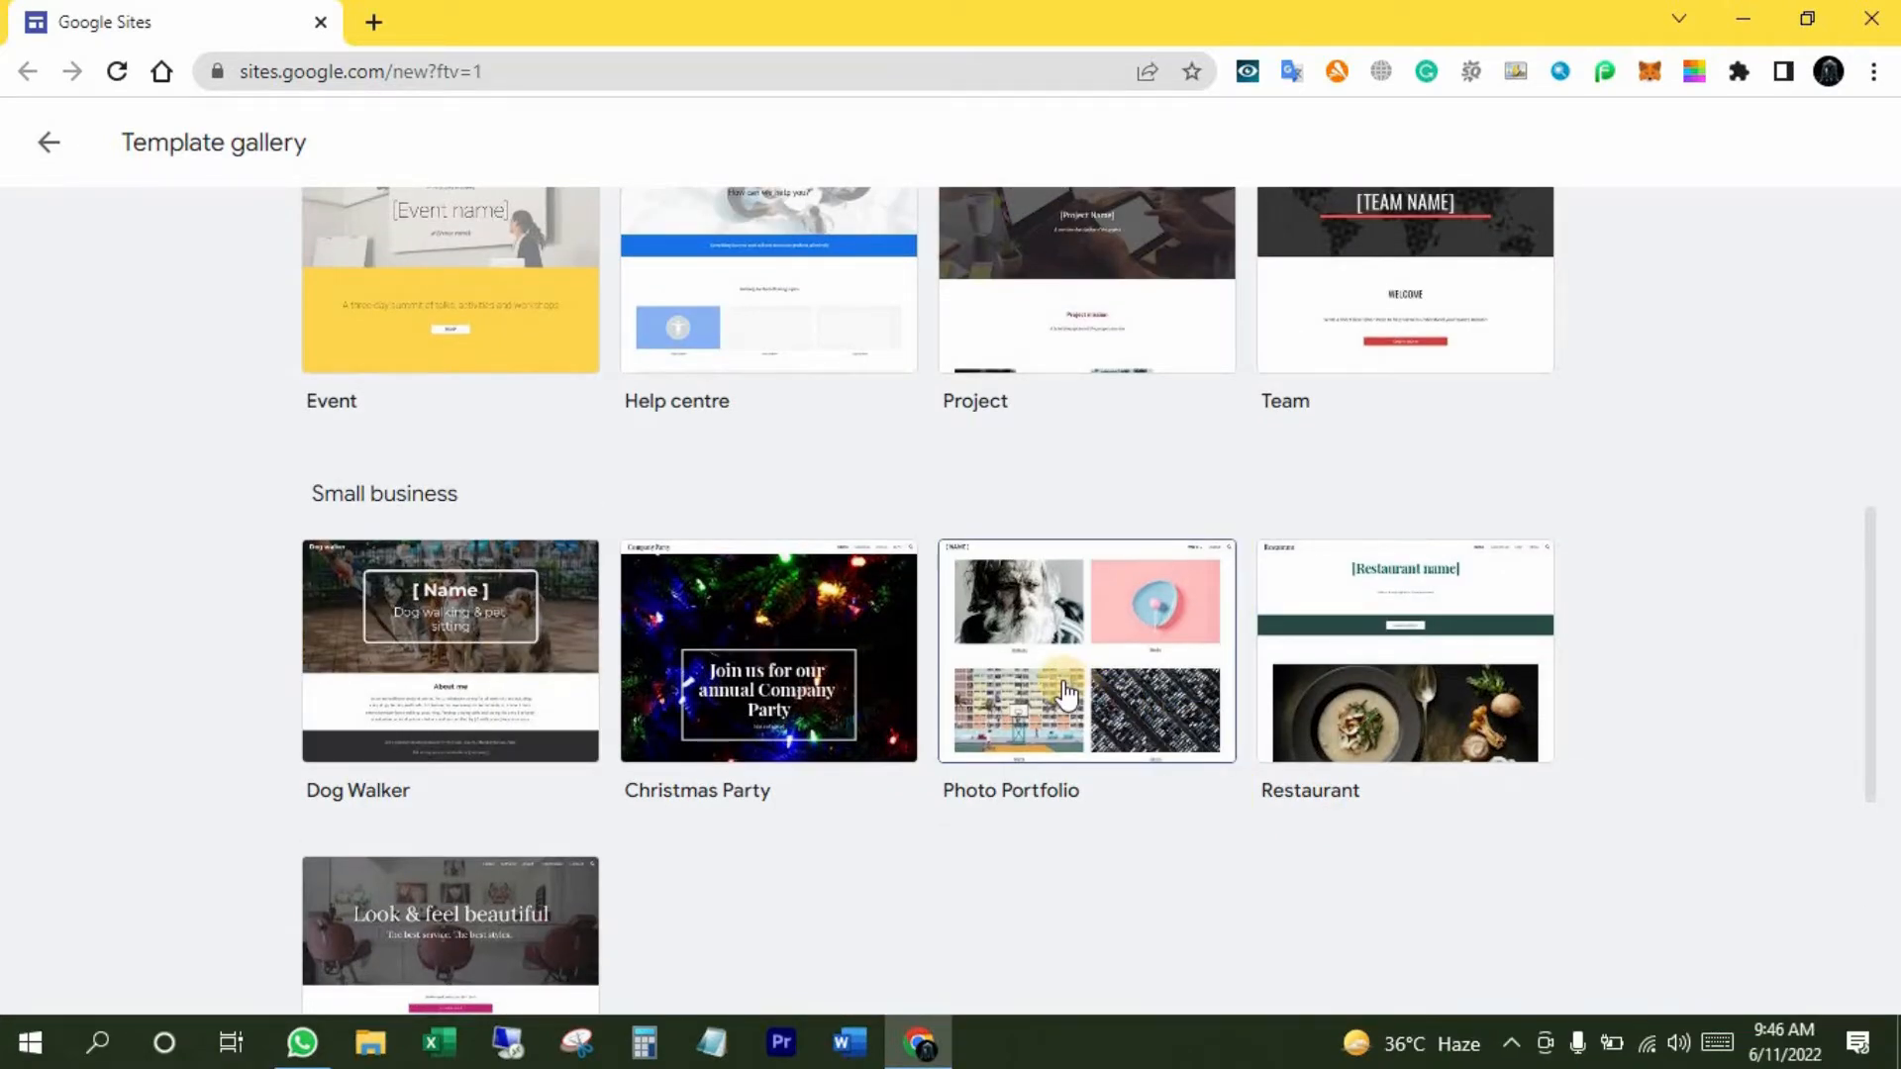
left_click(963, 571)
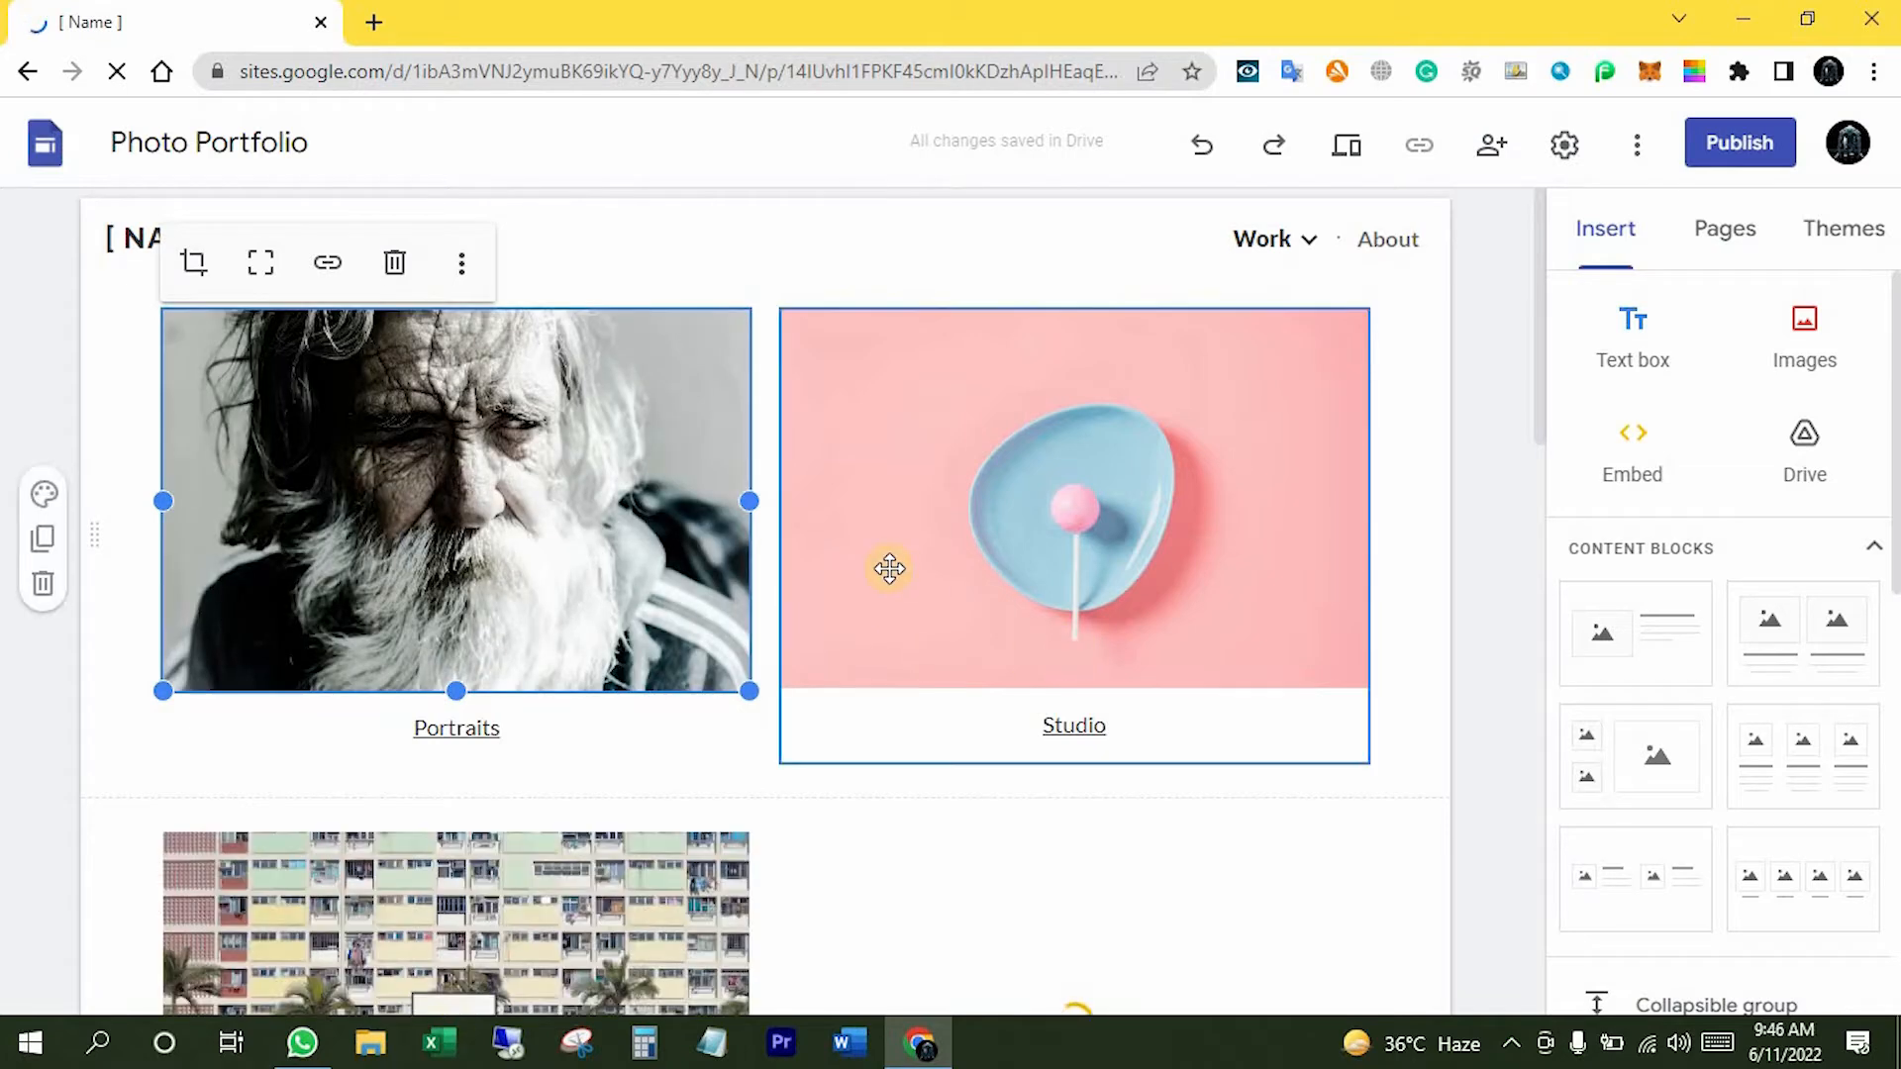
- Dismiss the Add content tour and look through the image sections on the template's Work page
scroll(861, 802, "down", 3)
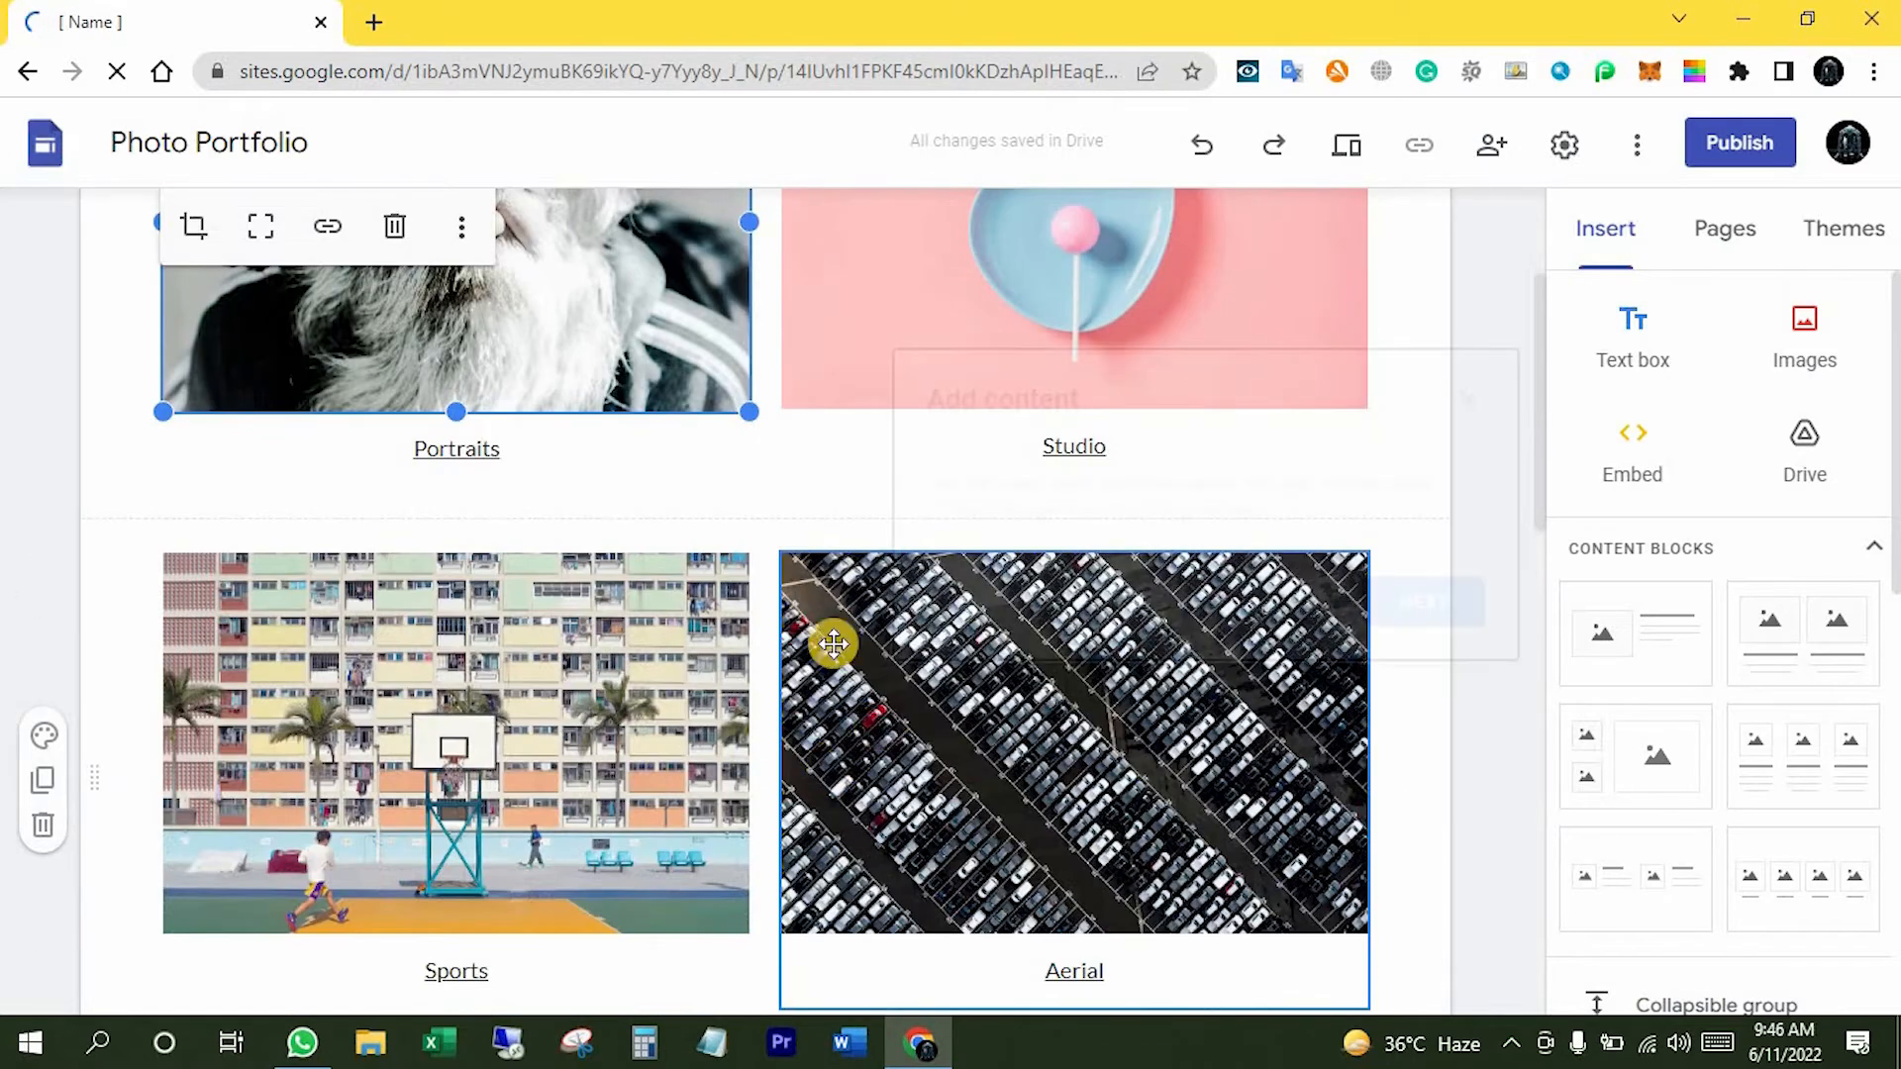
scroll(832, 769, "down", 3)
scroll(1201, 649, "down", 1)
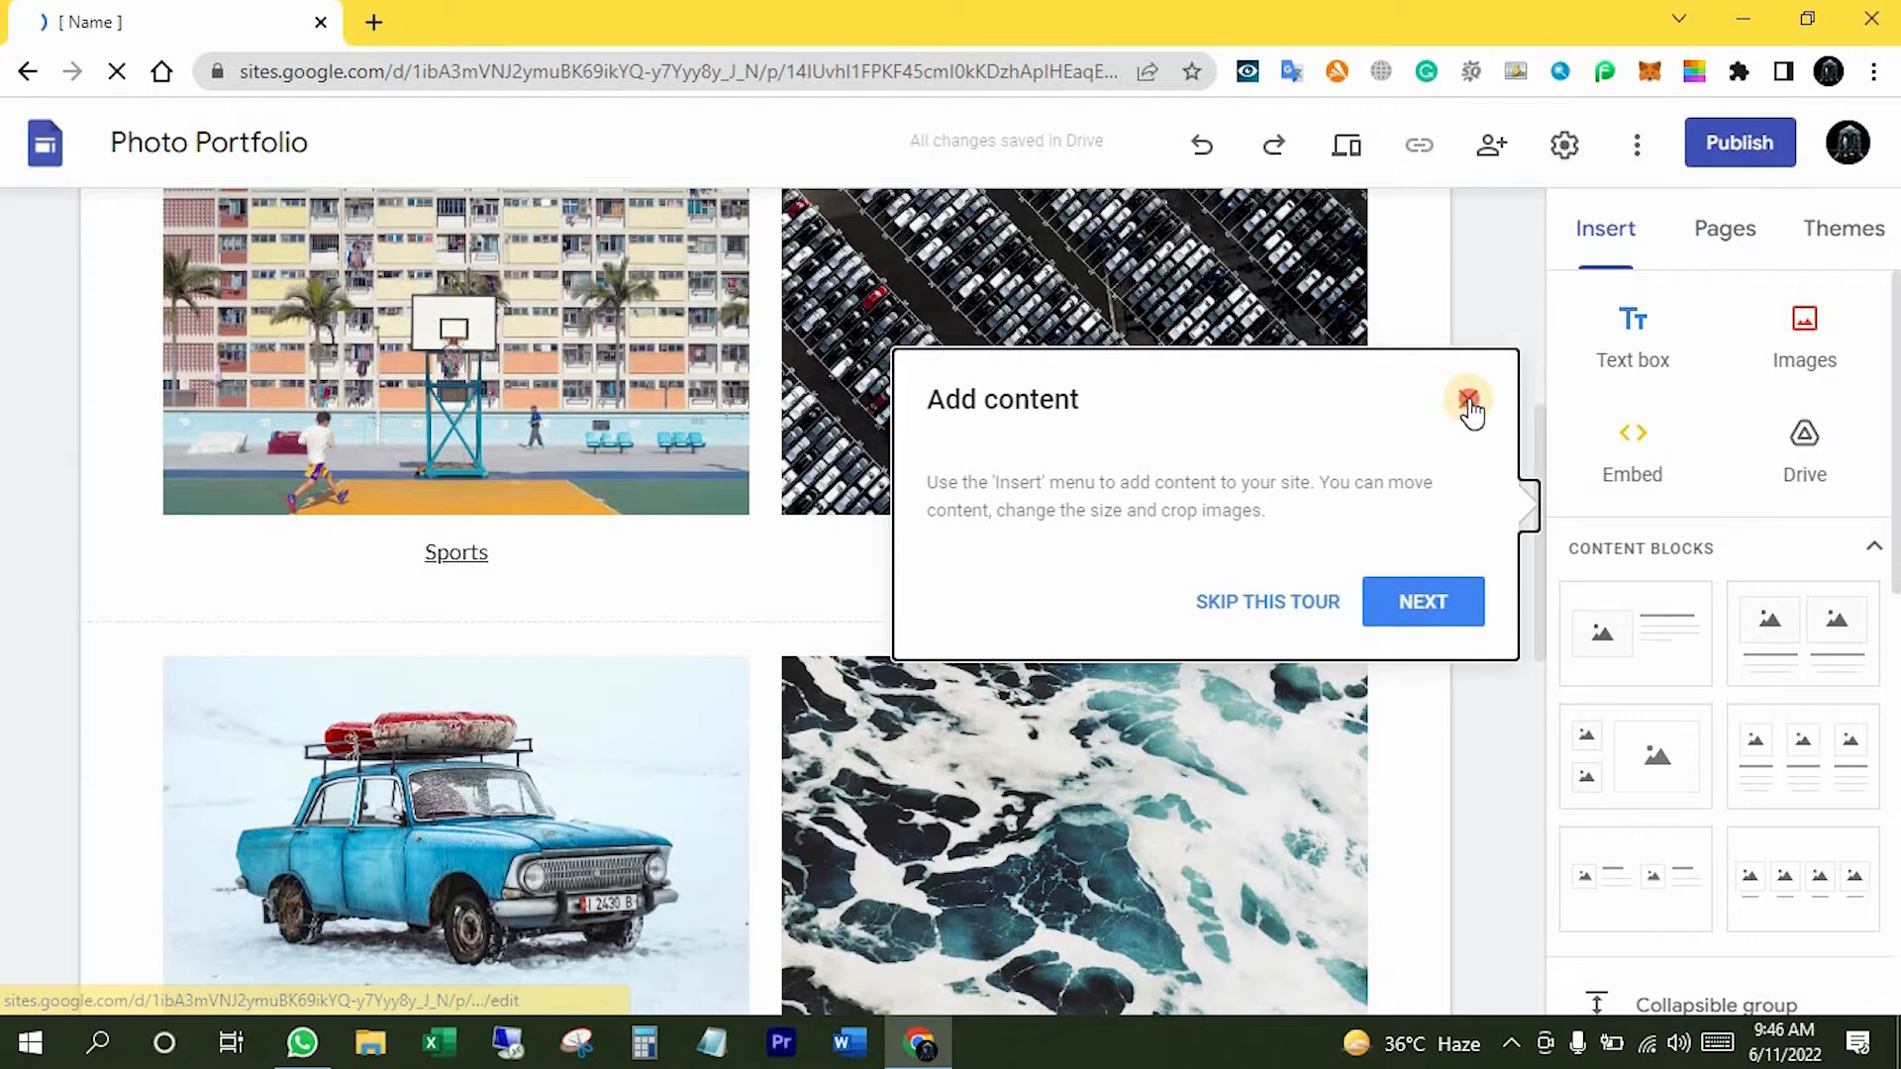
left_click(1469, 399)
scroll(712, 782, "down", 8)
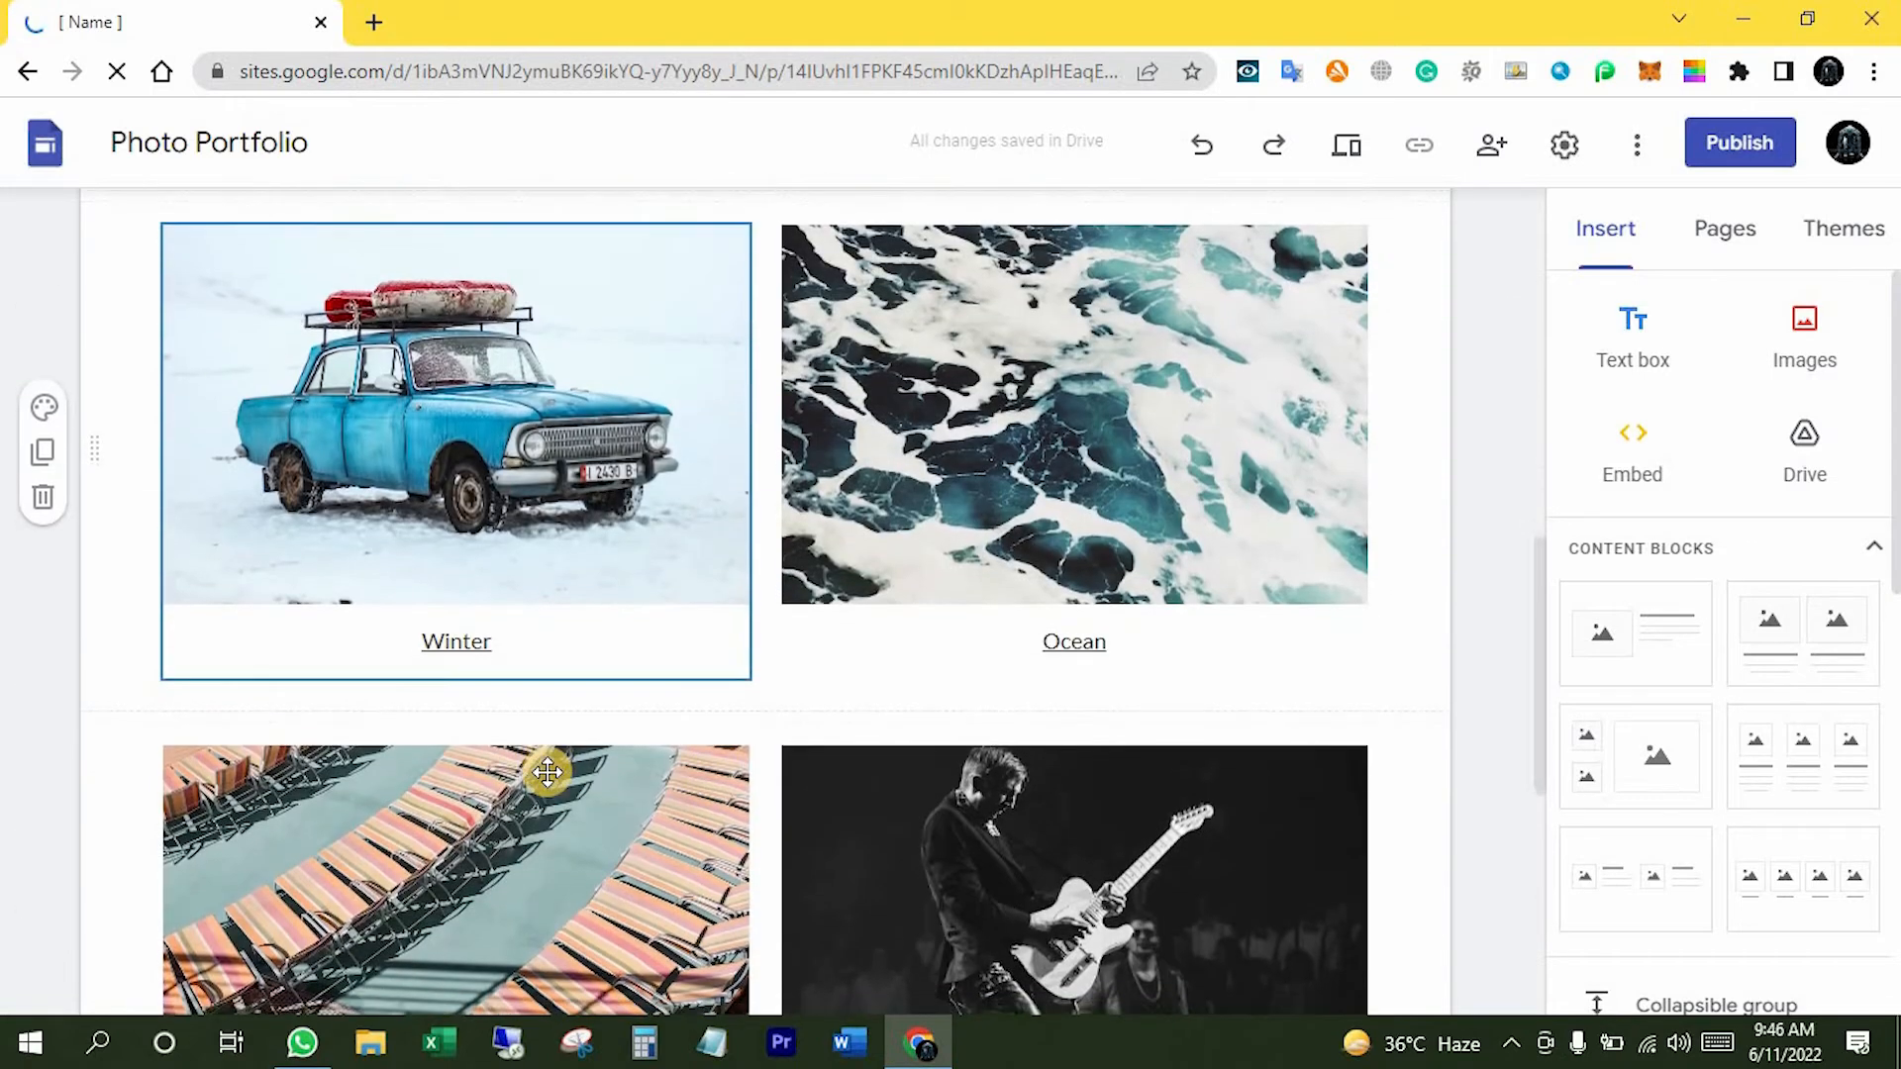
scroll(594, 733, "down", 3)
scroll(584, 700, "up", 12)
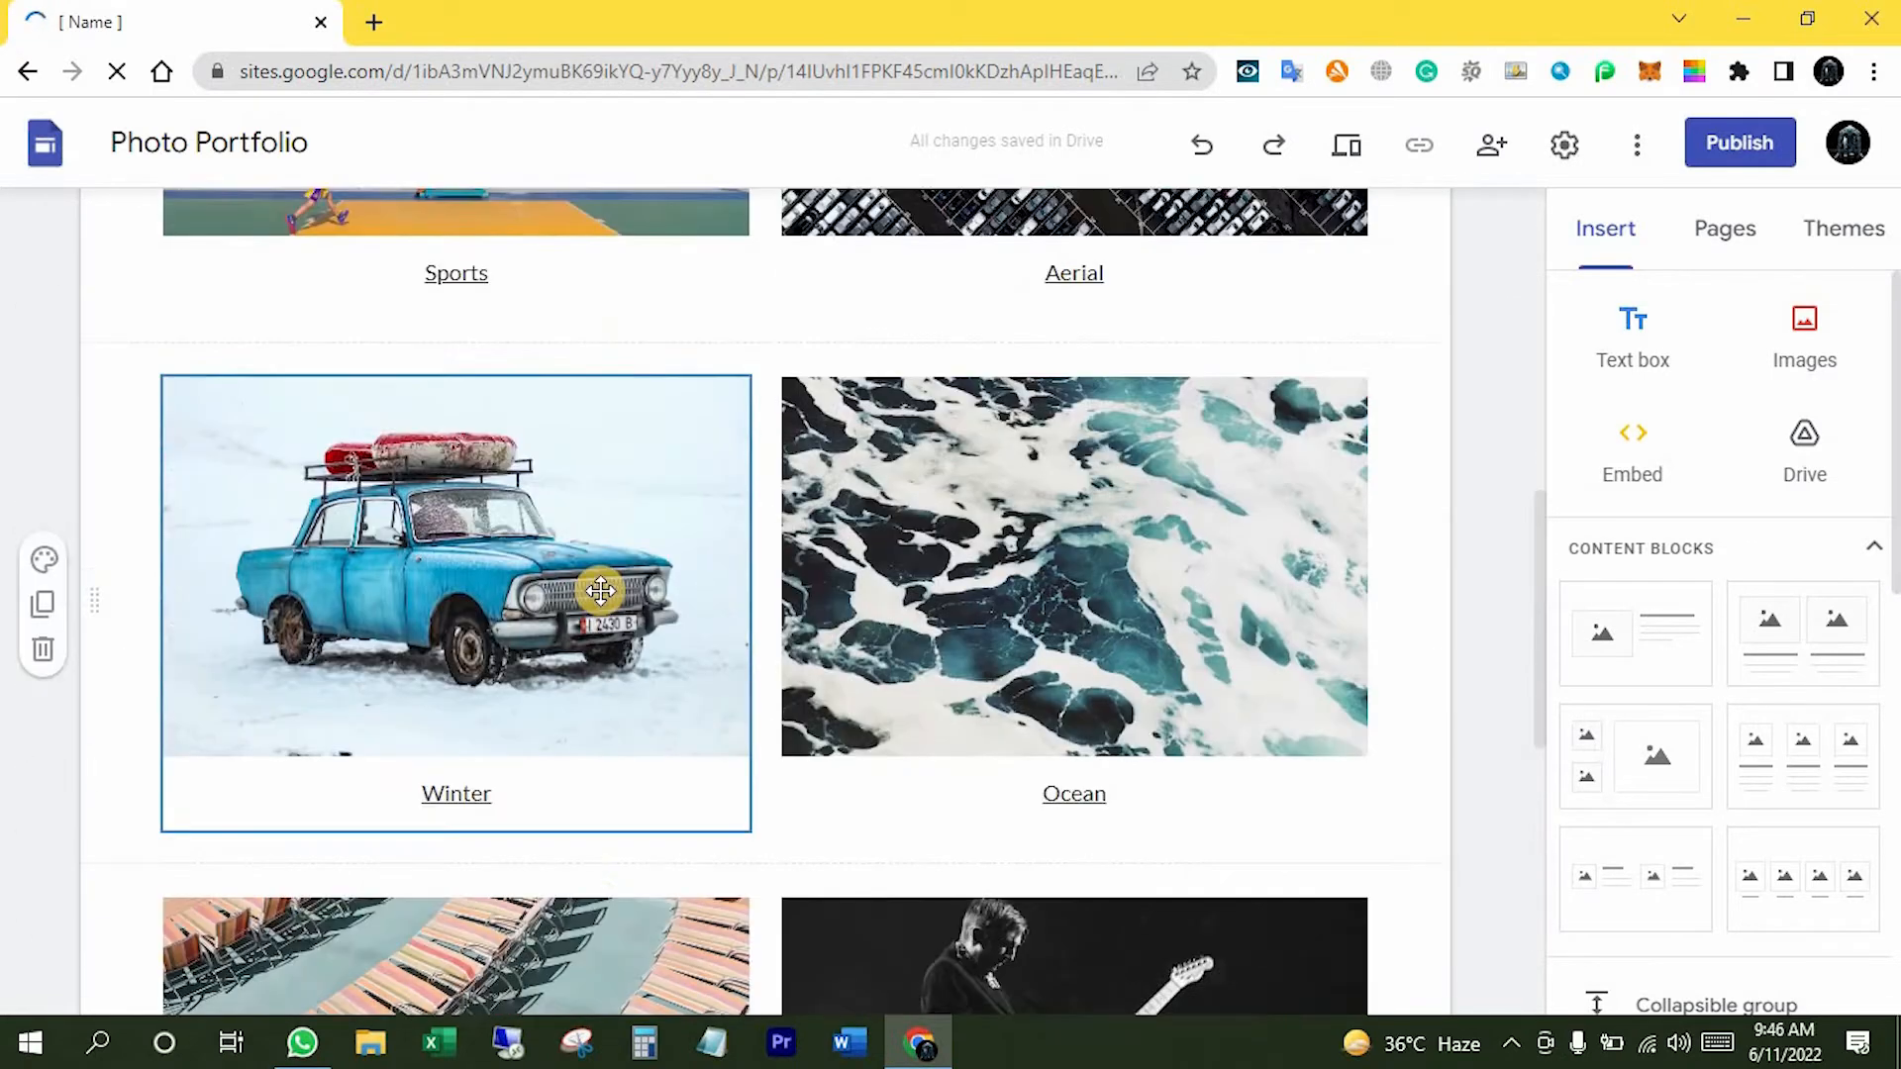
scroll(626, 559, "up", 1)
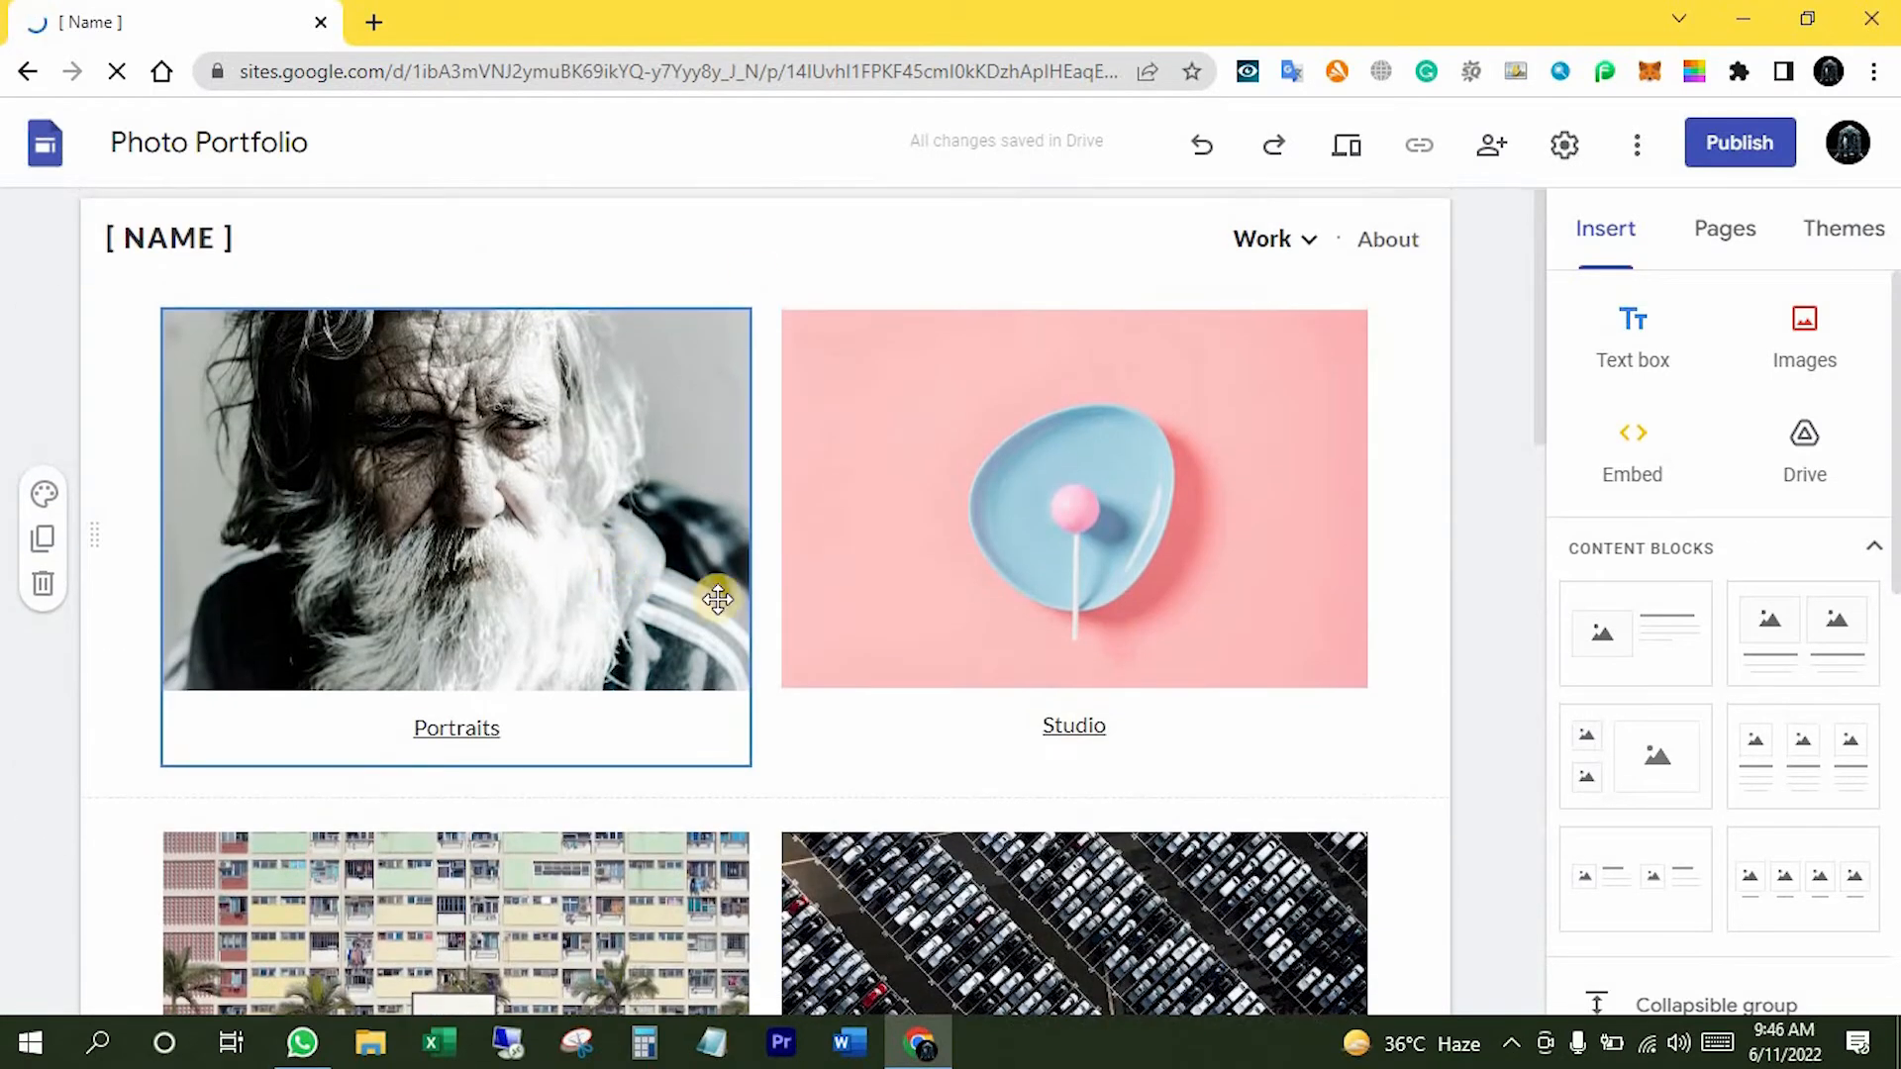
- Rename the site document as eBay VA
left_click(187, 140)
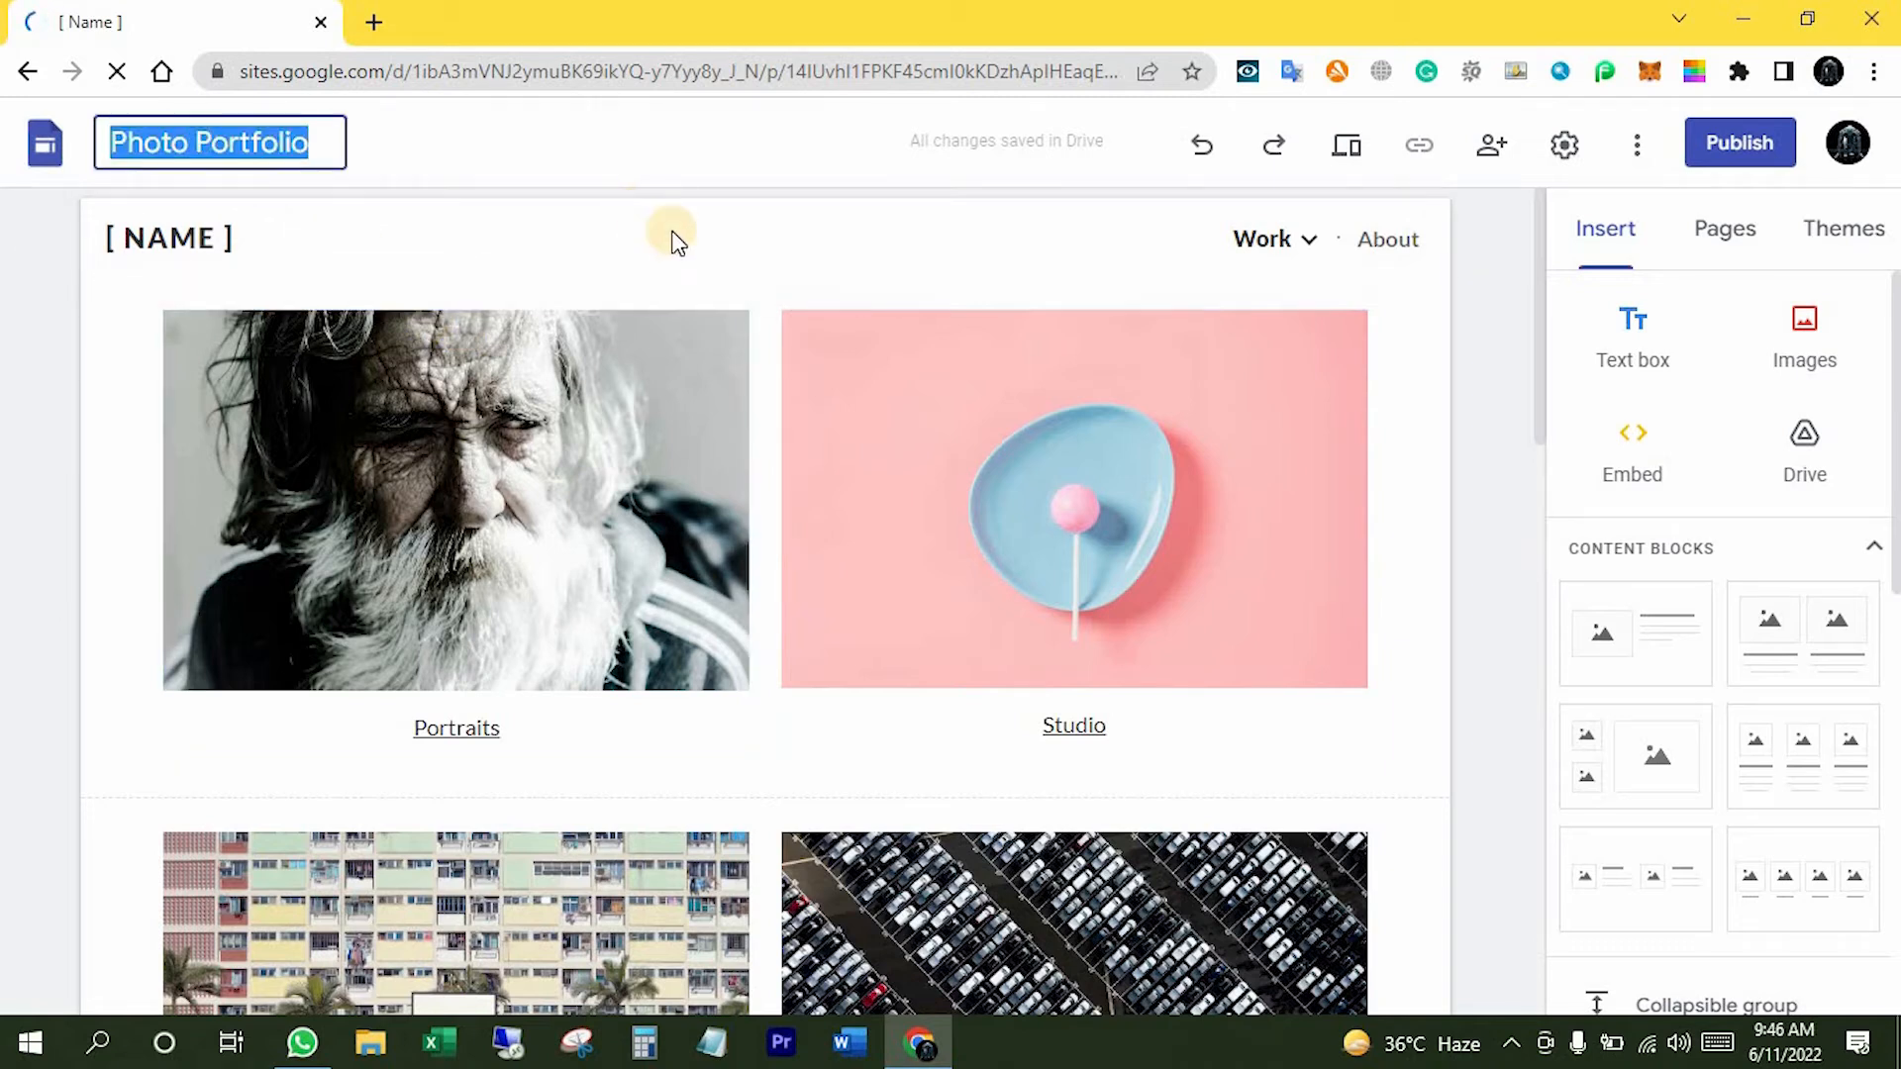
mouse_move(676, 241)
type("eBay VA")
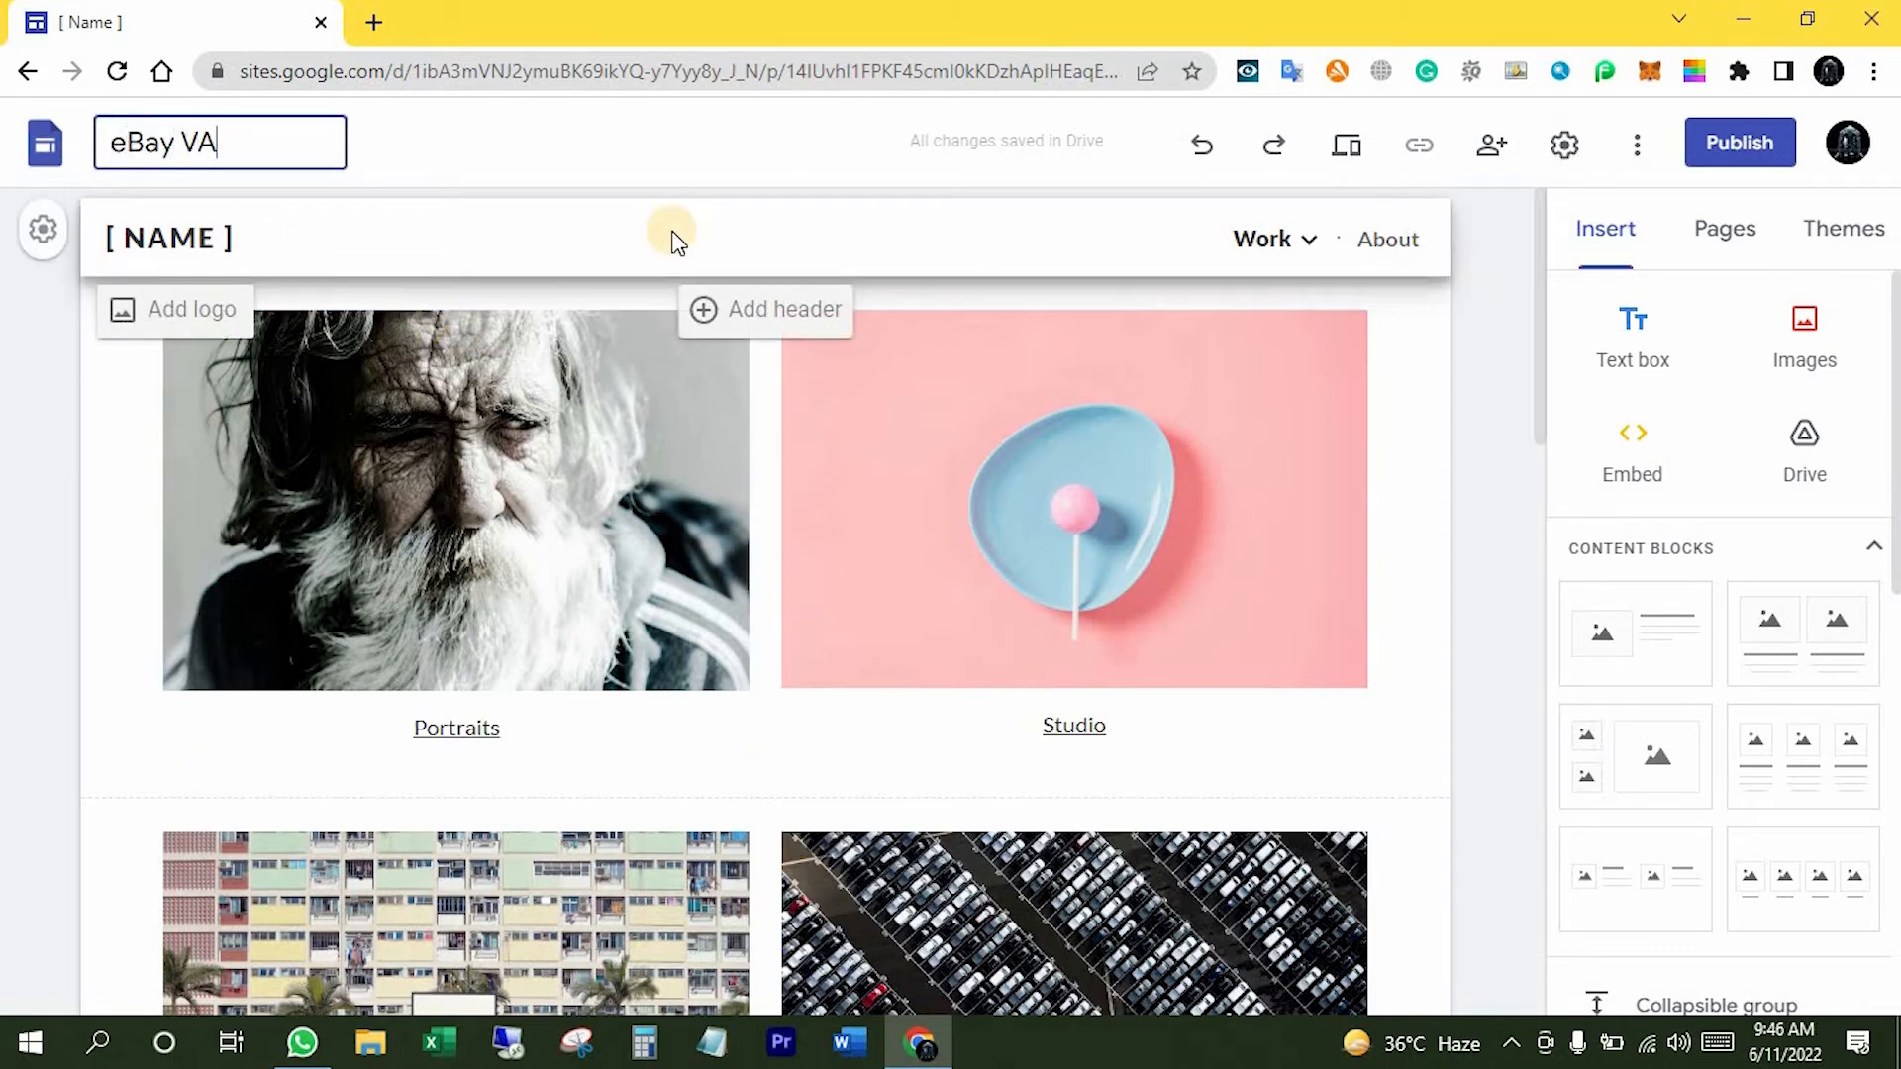
- Replace the NAME placeholder in the site header with the owner's full name, keeping the square brackets
triple_click(208, 238)
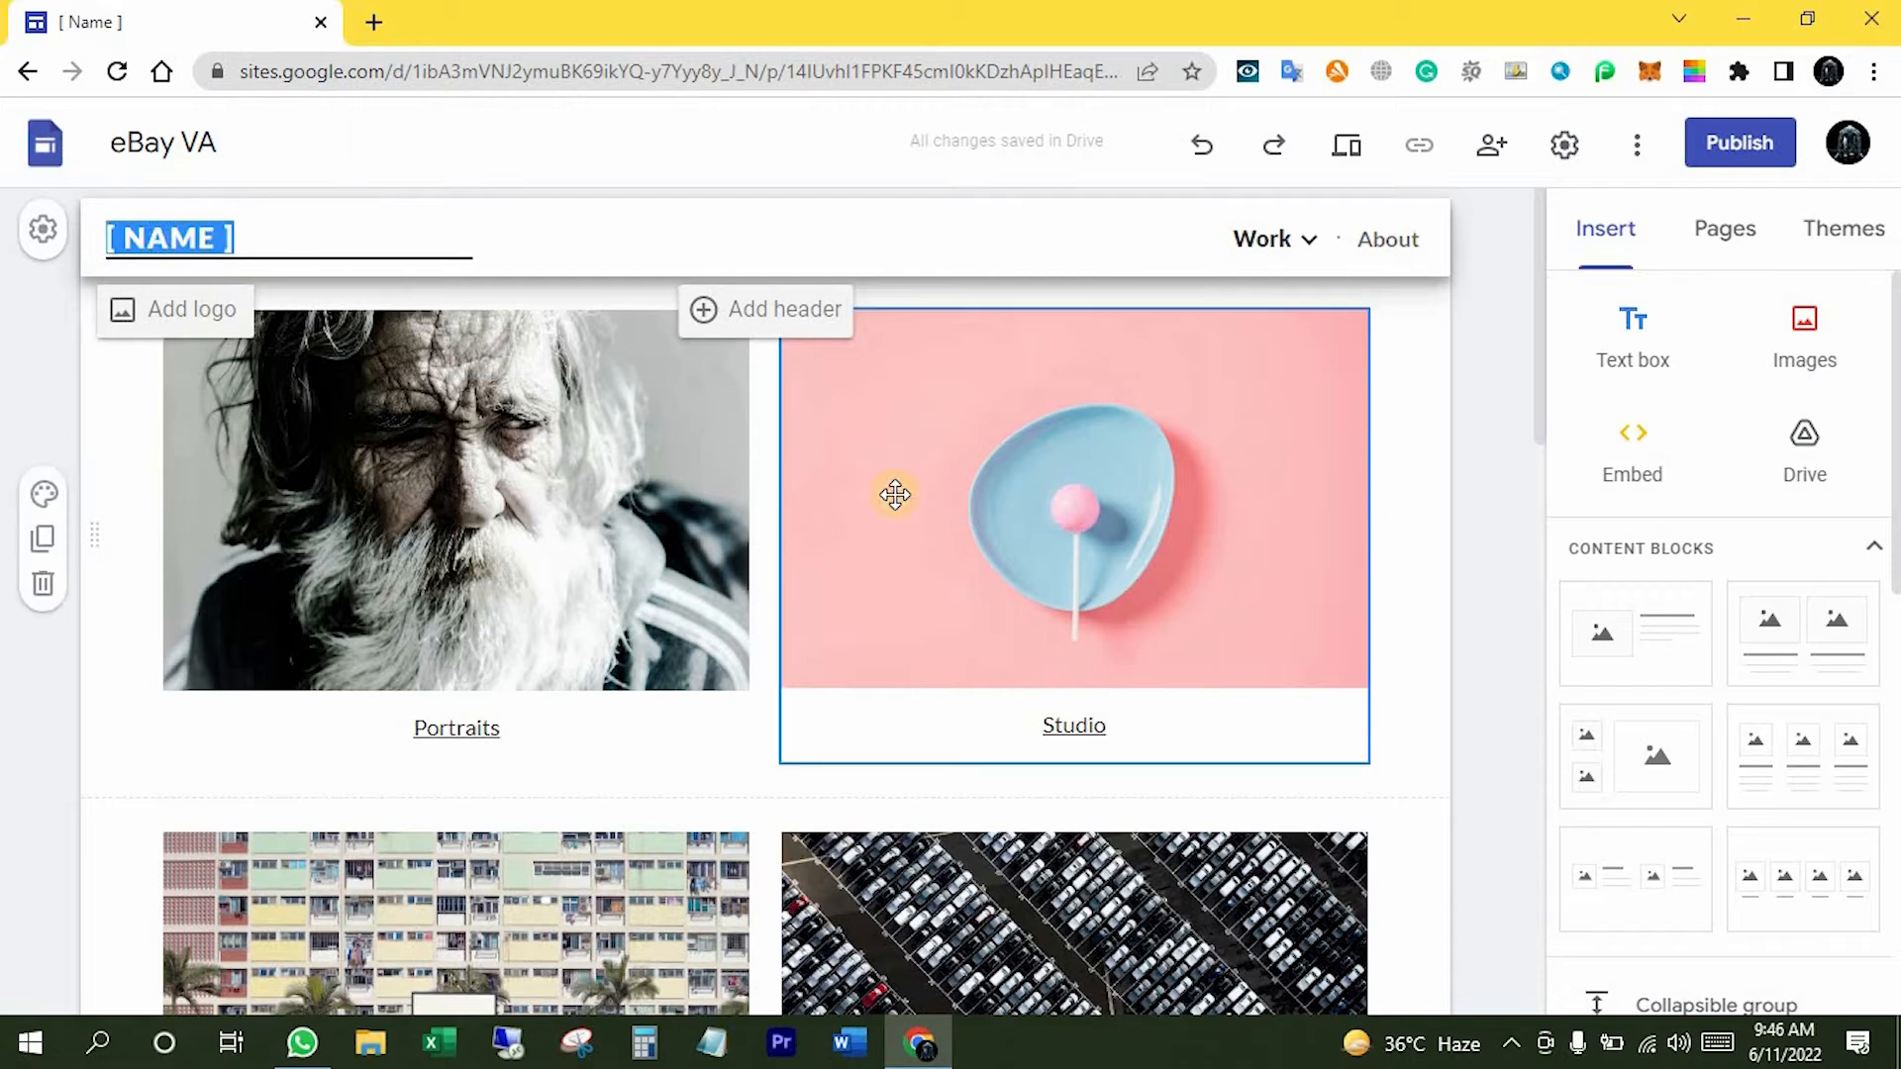
double_click(149, 237)
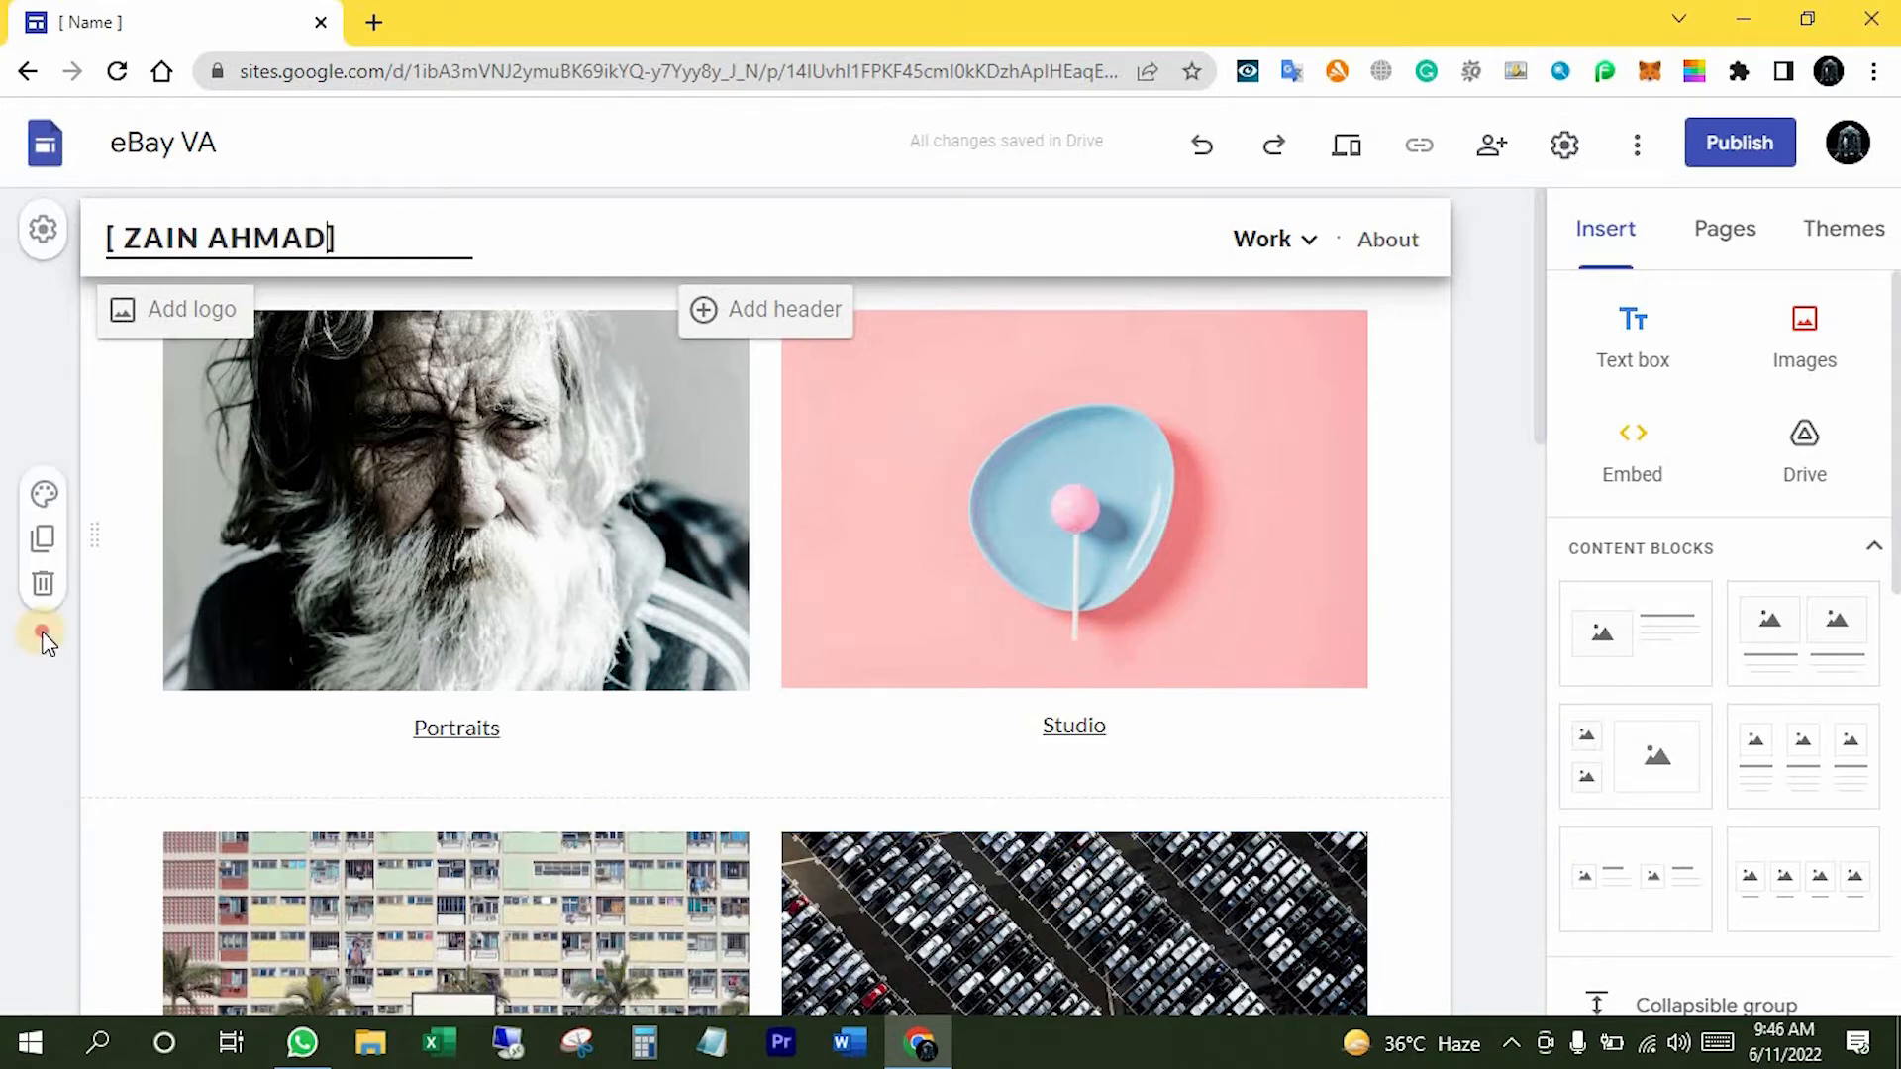
left_click(81, 767)
left_click(1288, 240)
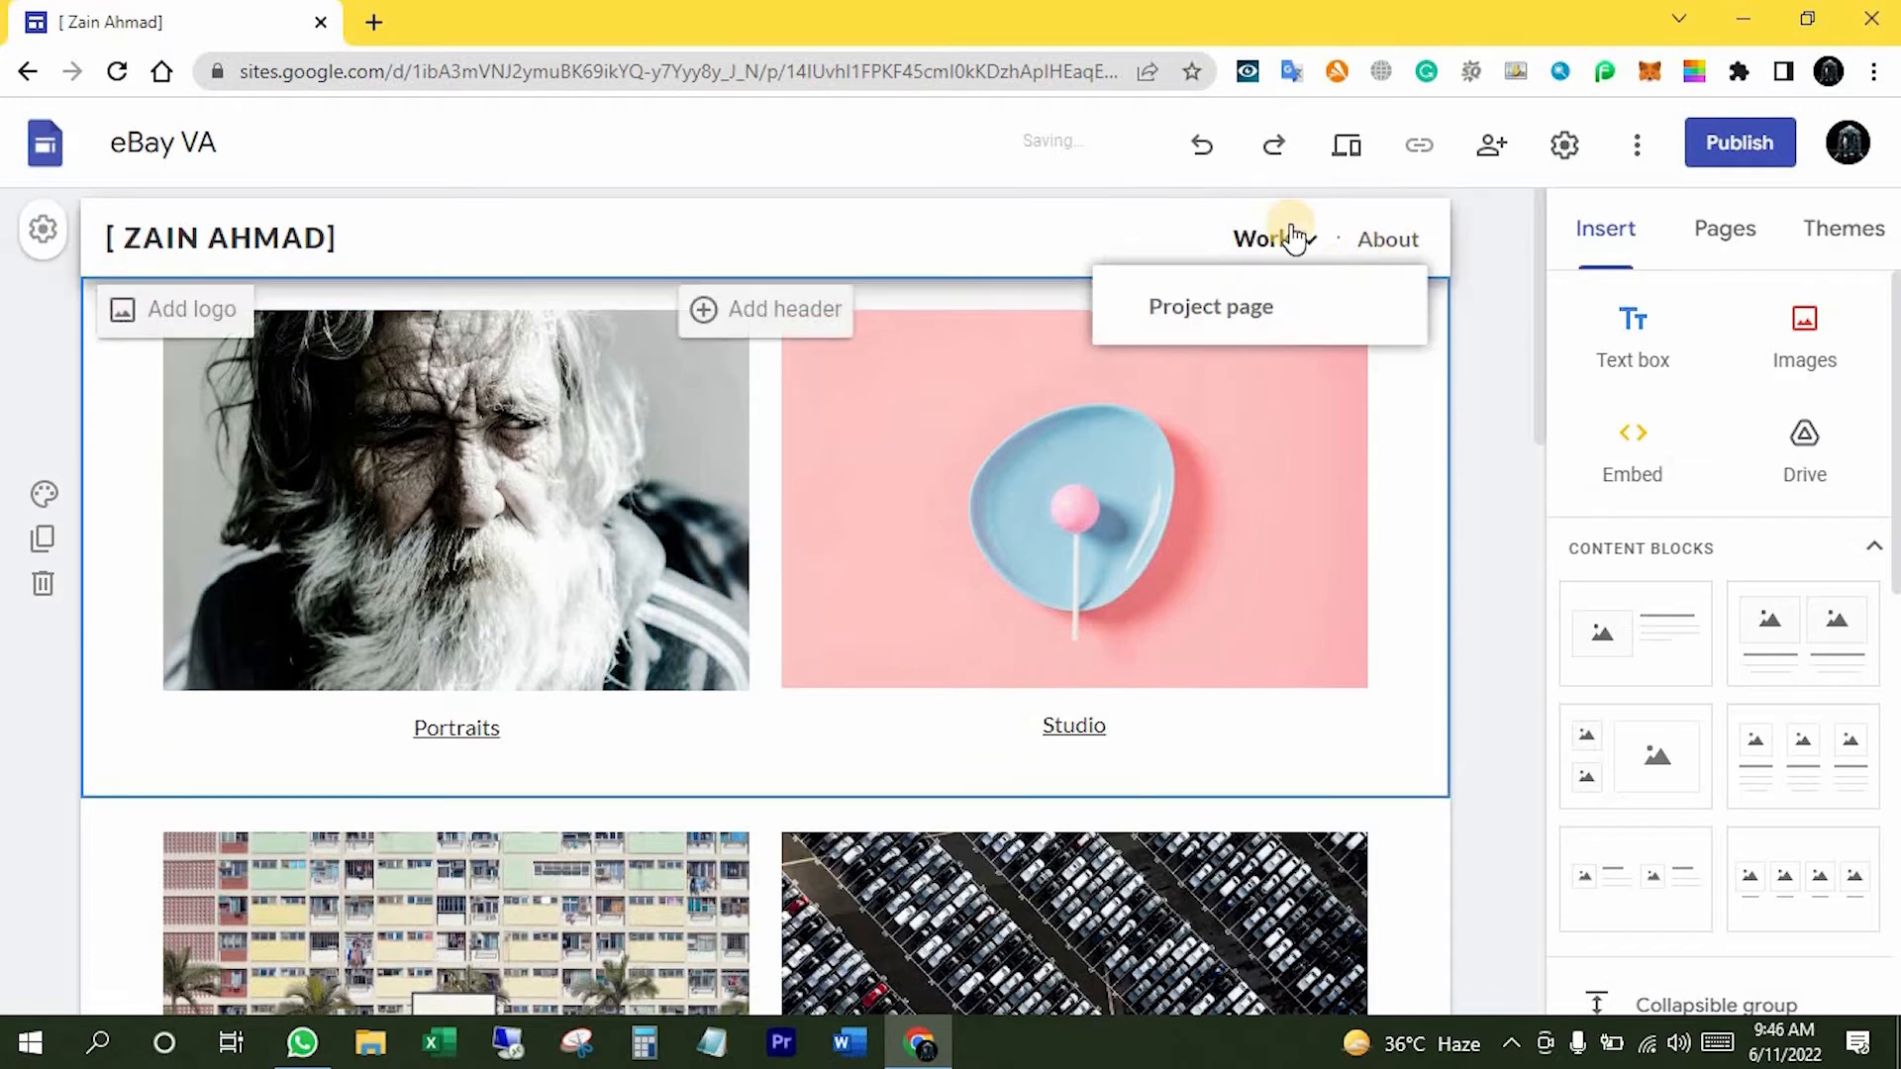
left_click(1320, 256)
left_click(1320, 255)
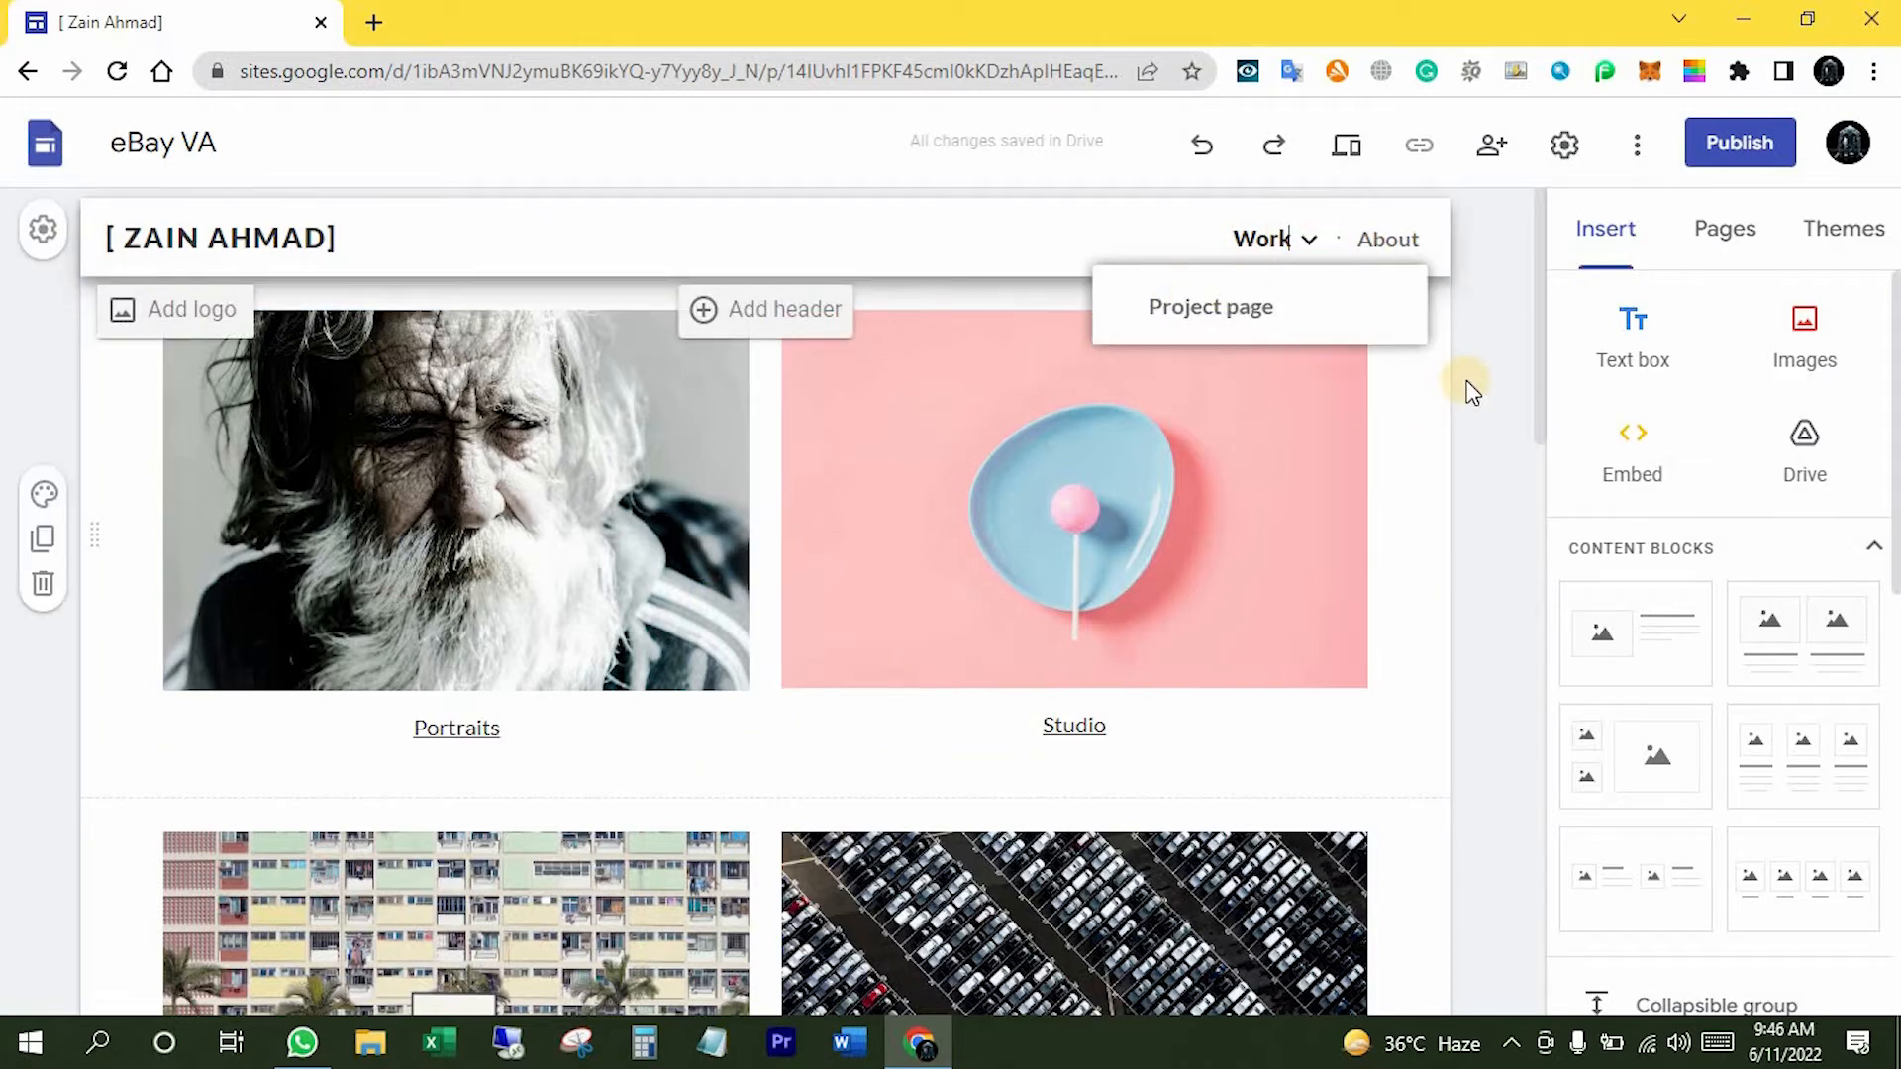
- Add a new page named Team to the site and return to the insert options
left_click(1725, 229)
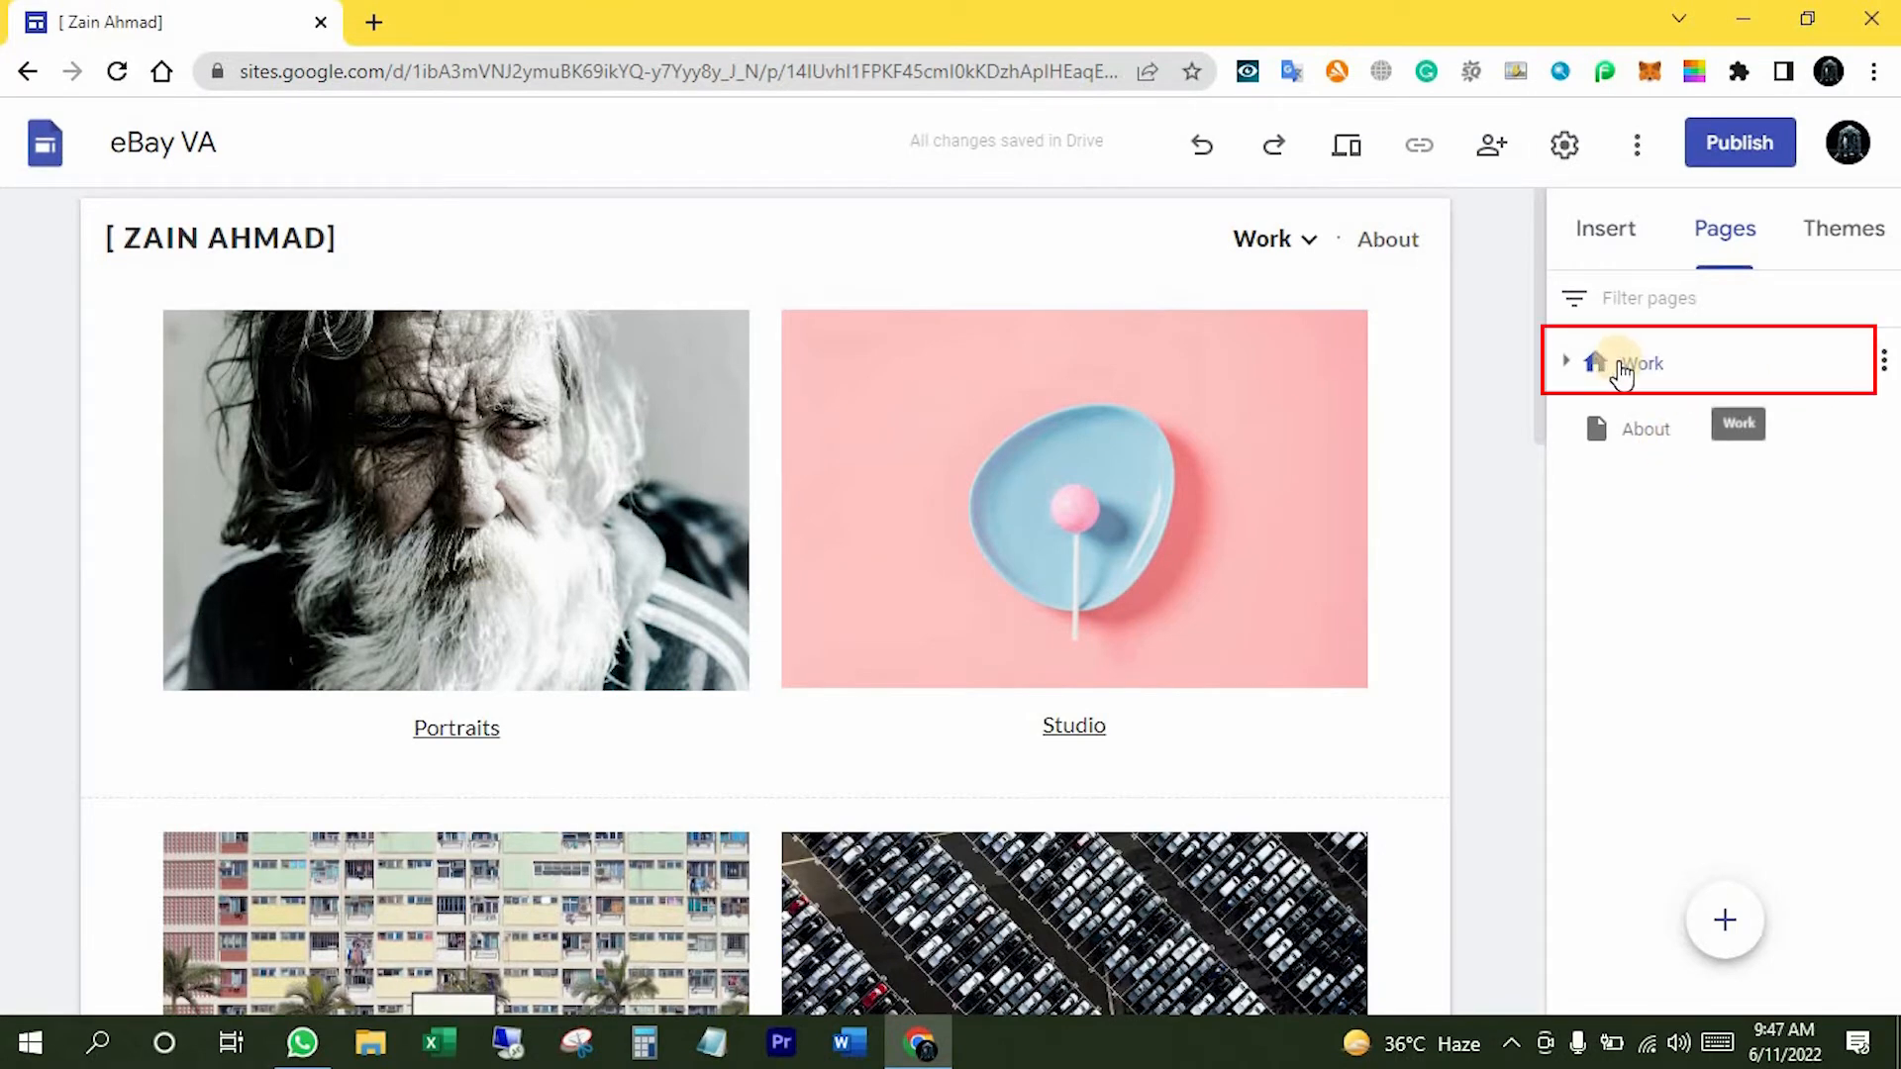
left_click(1566, 361)
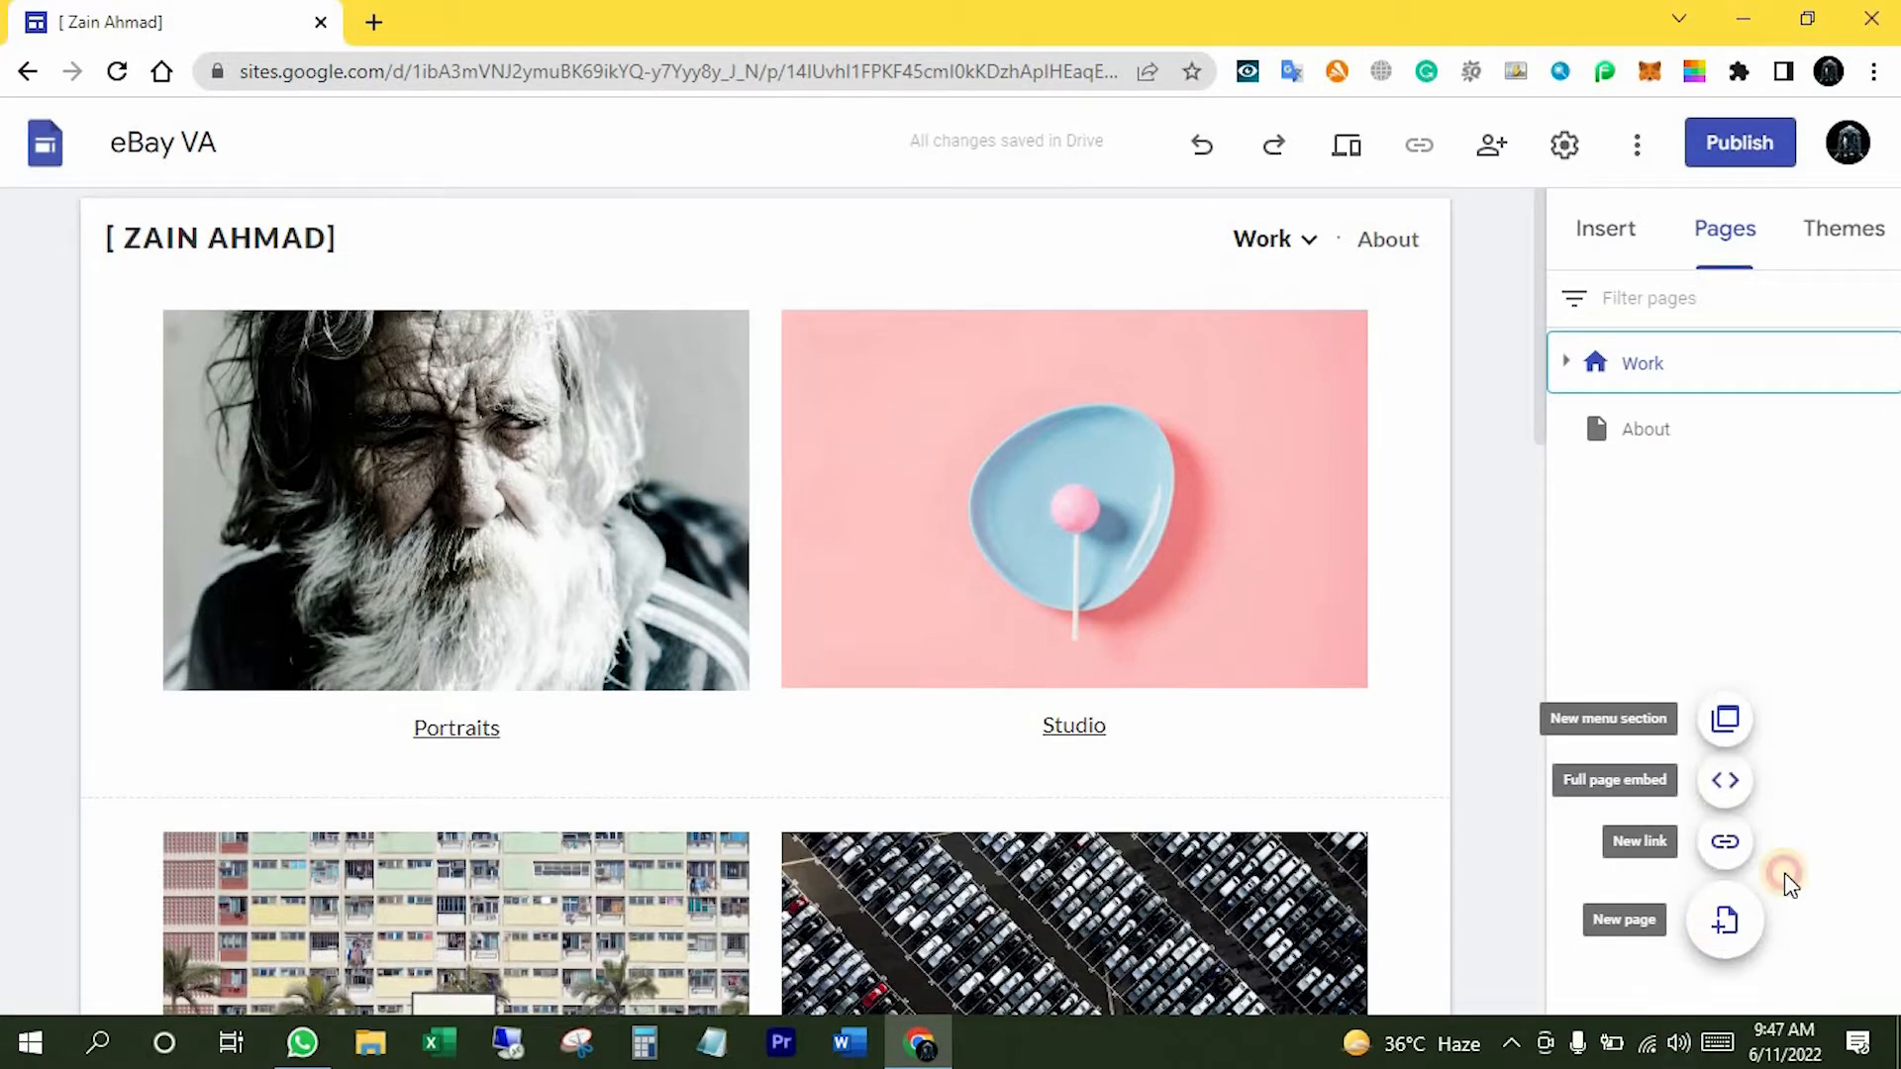
left_click(1722, 922)
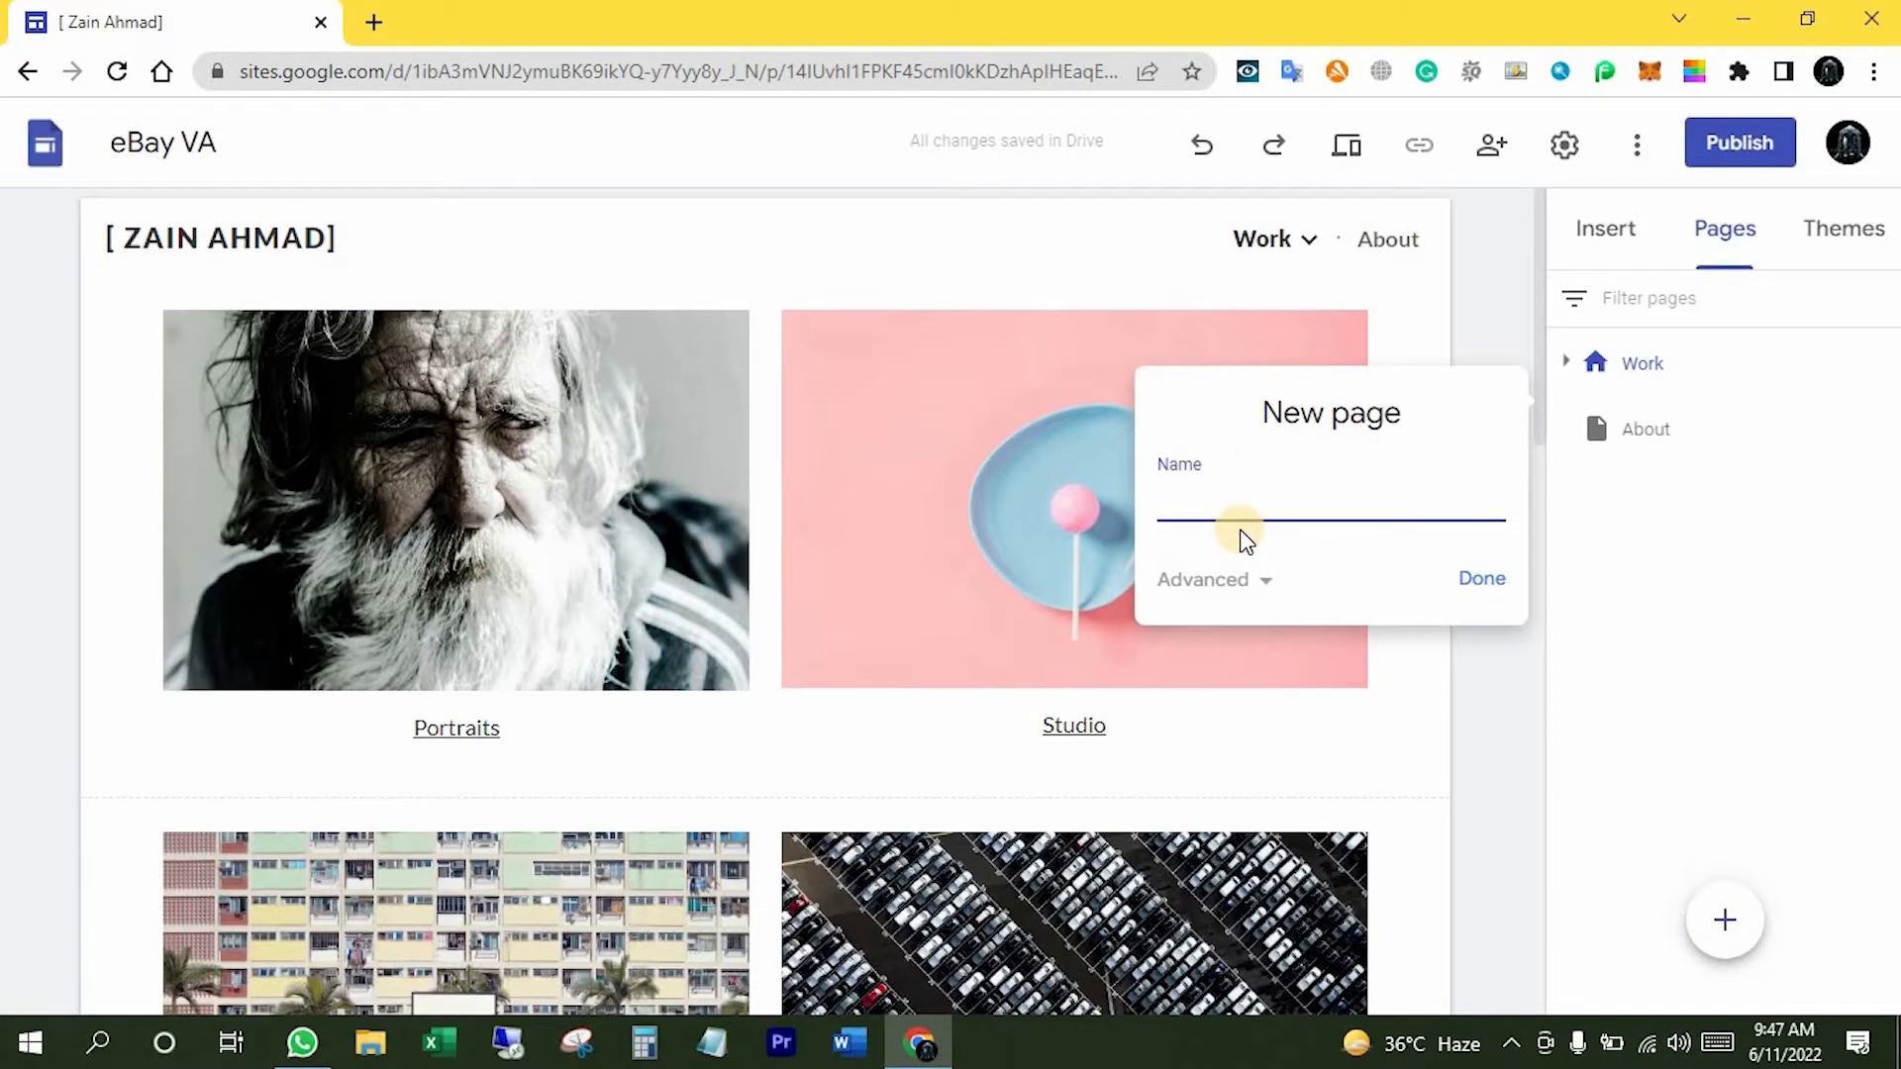
left_click(1485, 583)
left_click(1663, 255)
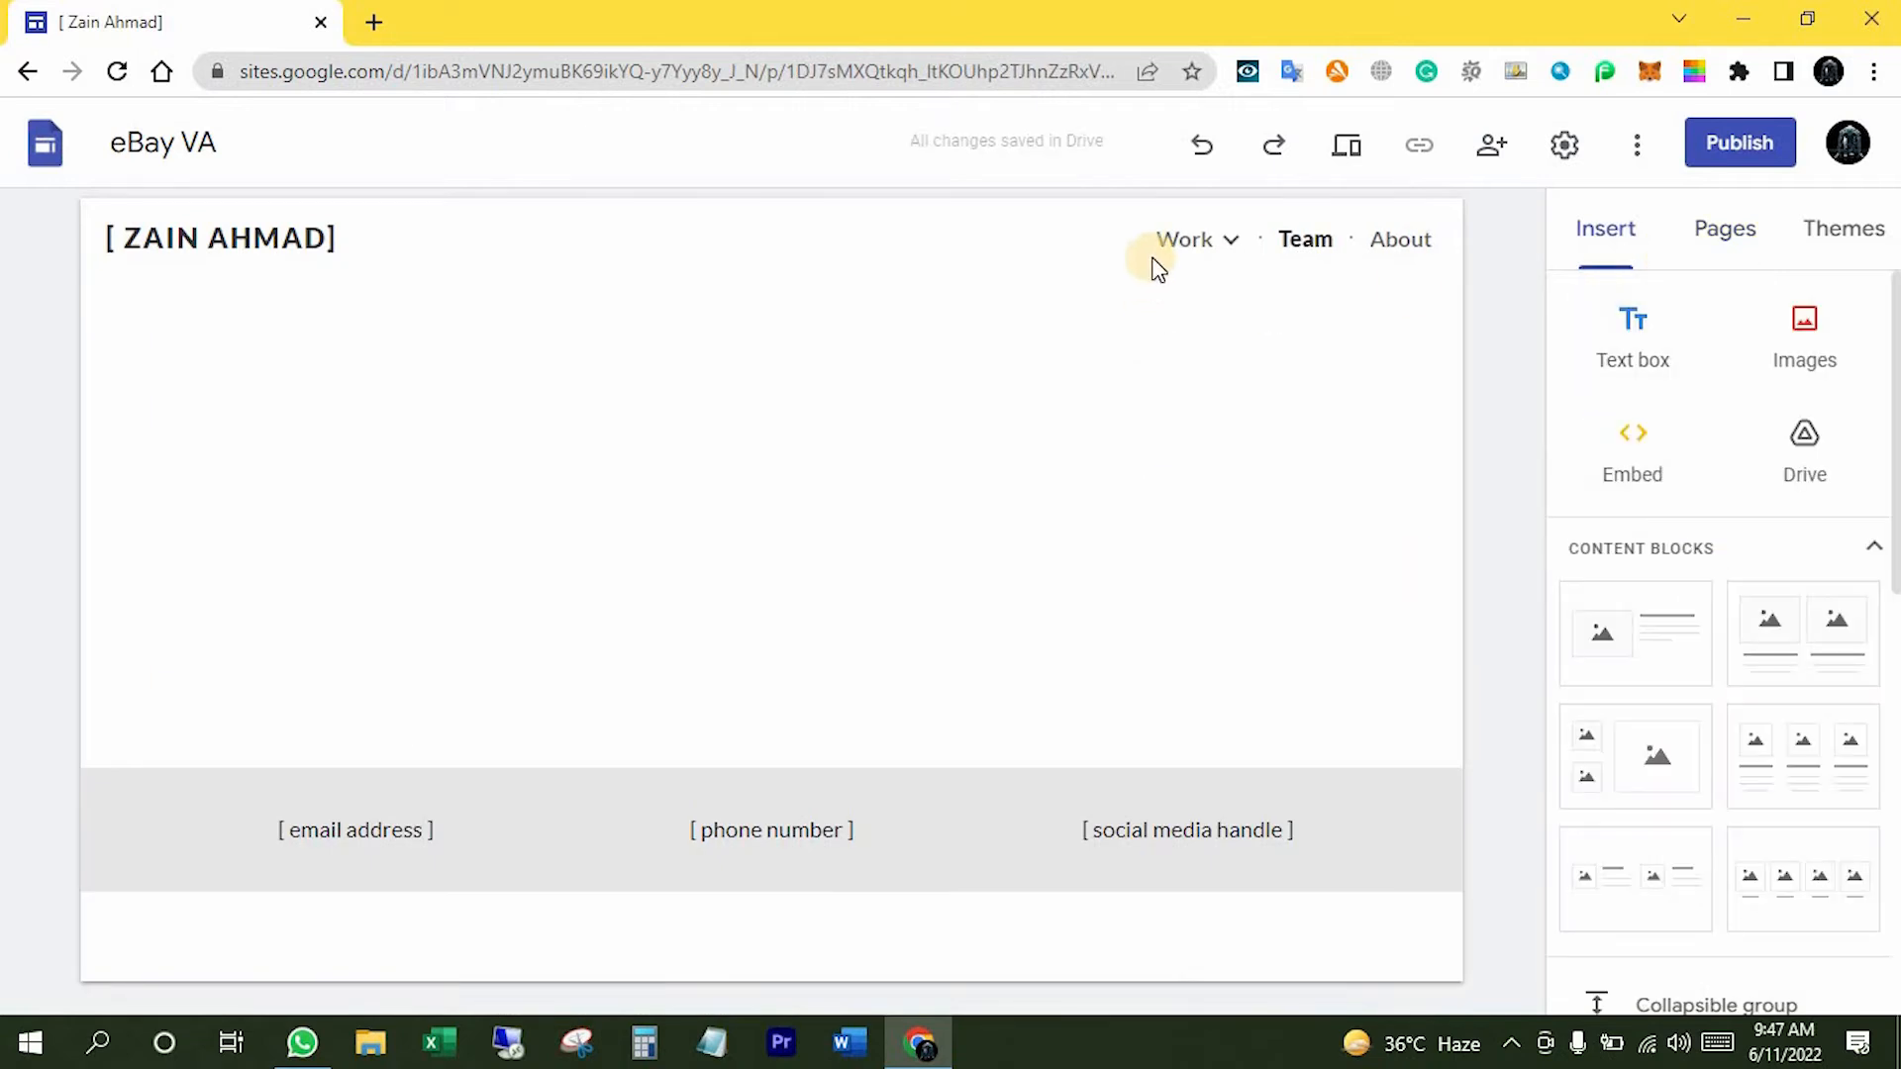
- Go back to the Work page and delete the Portraits and Studio images
left_click(1178, 246)
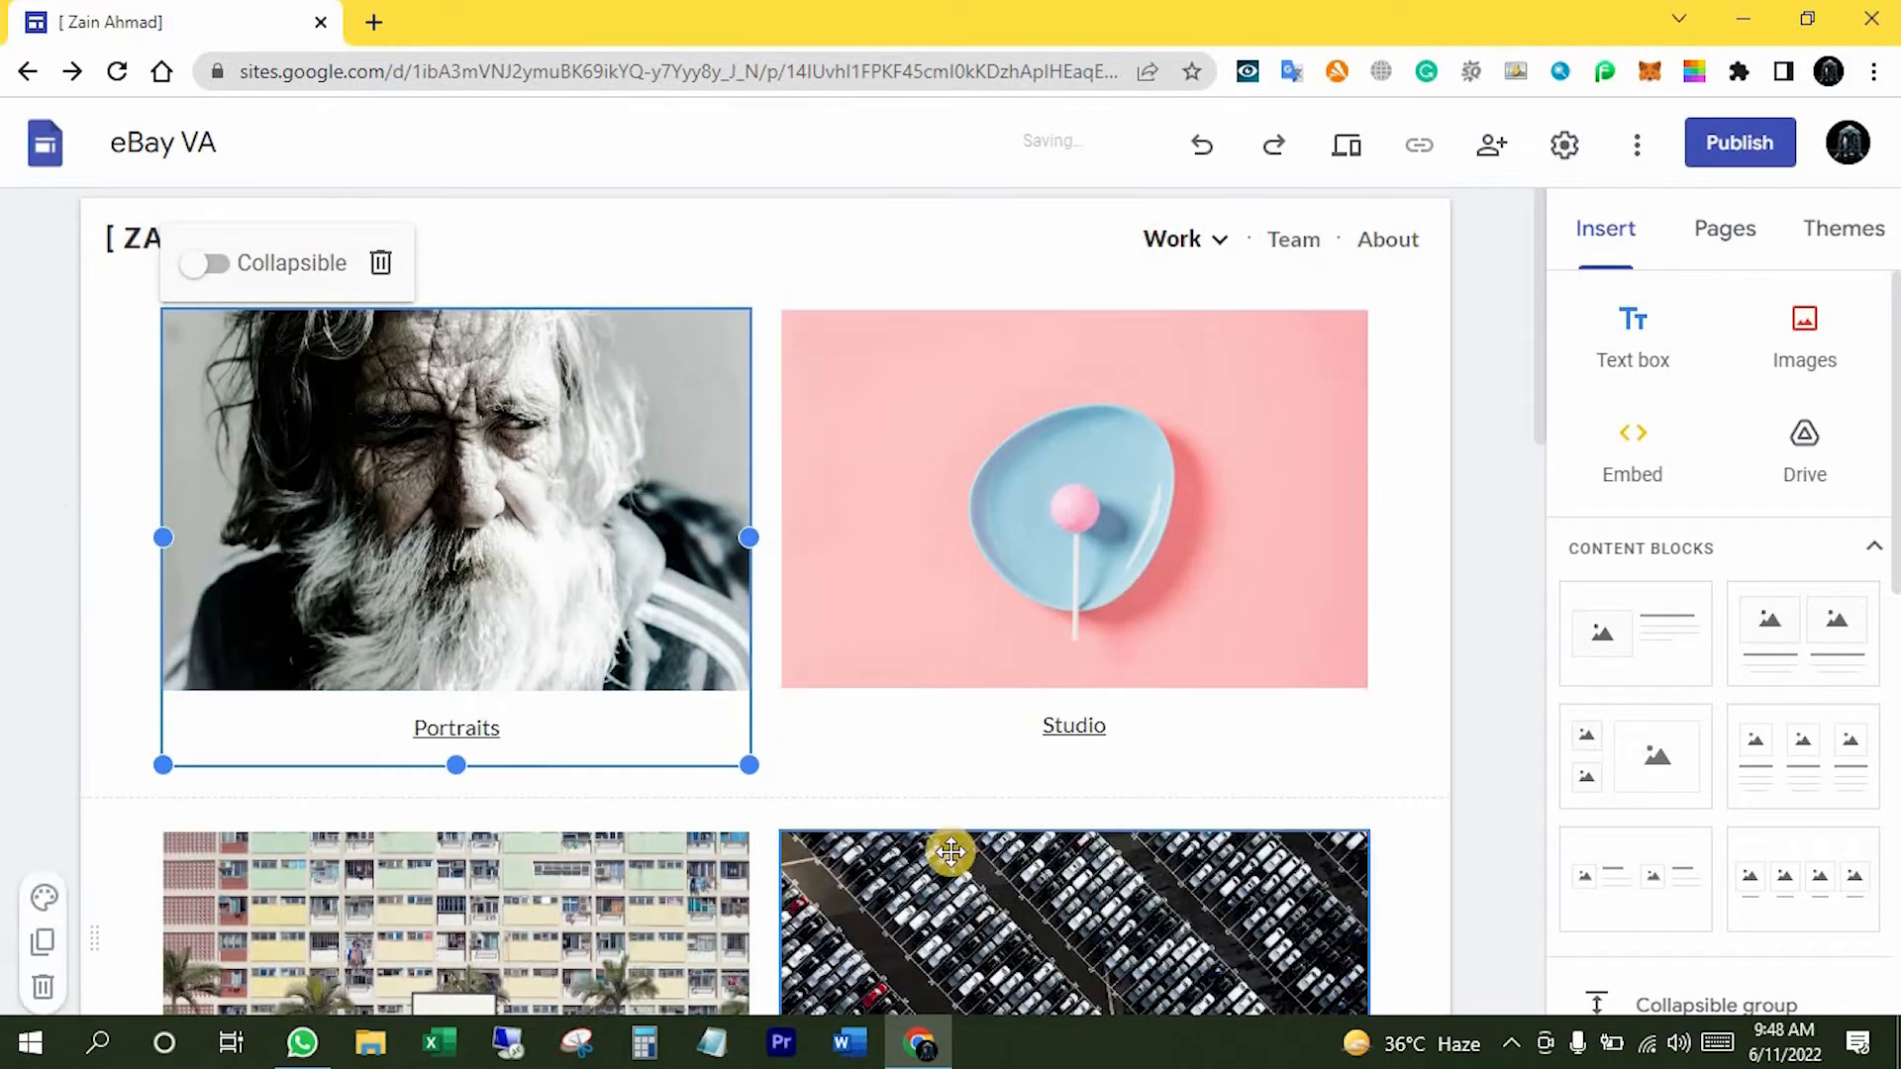
left_click(480, 551)
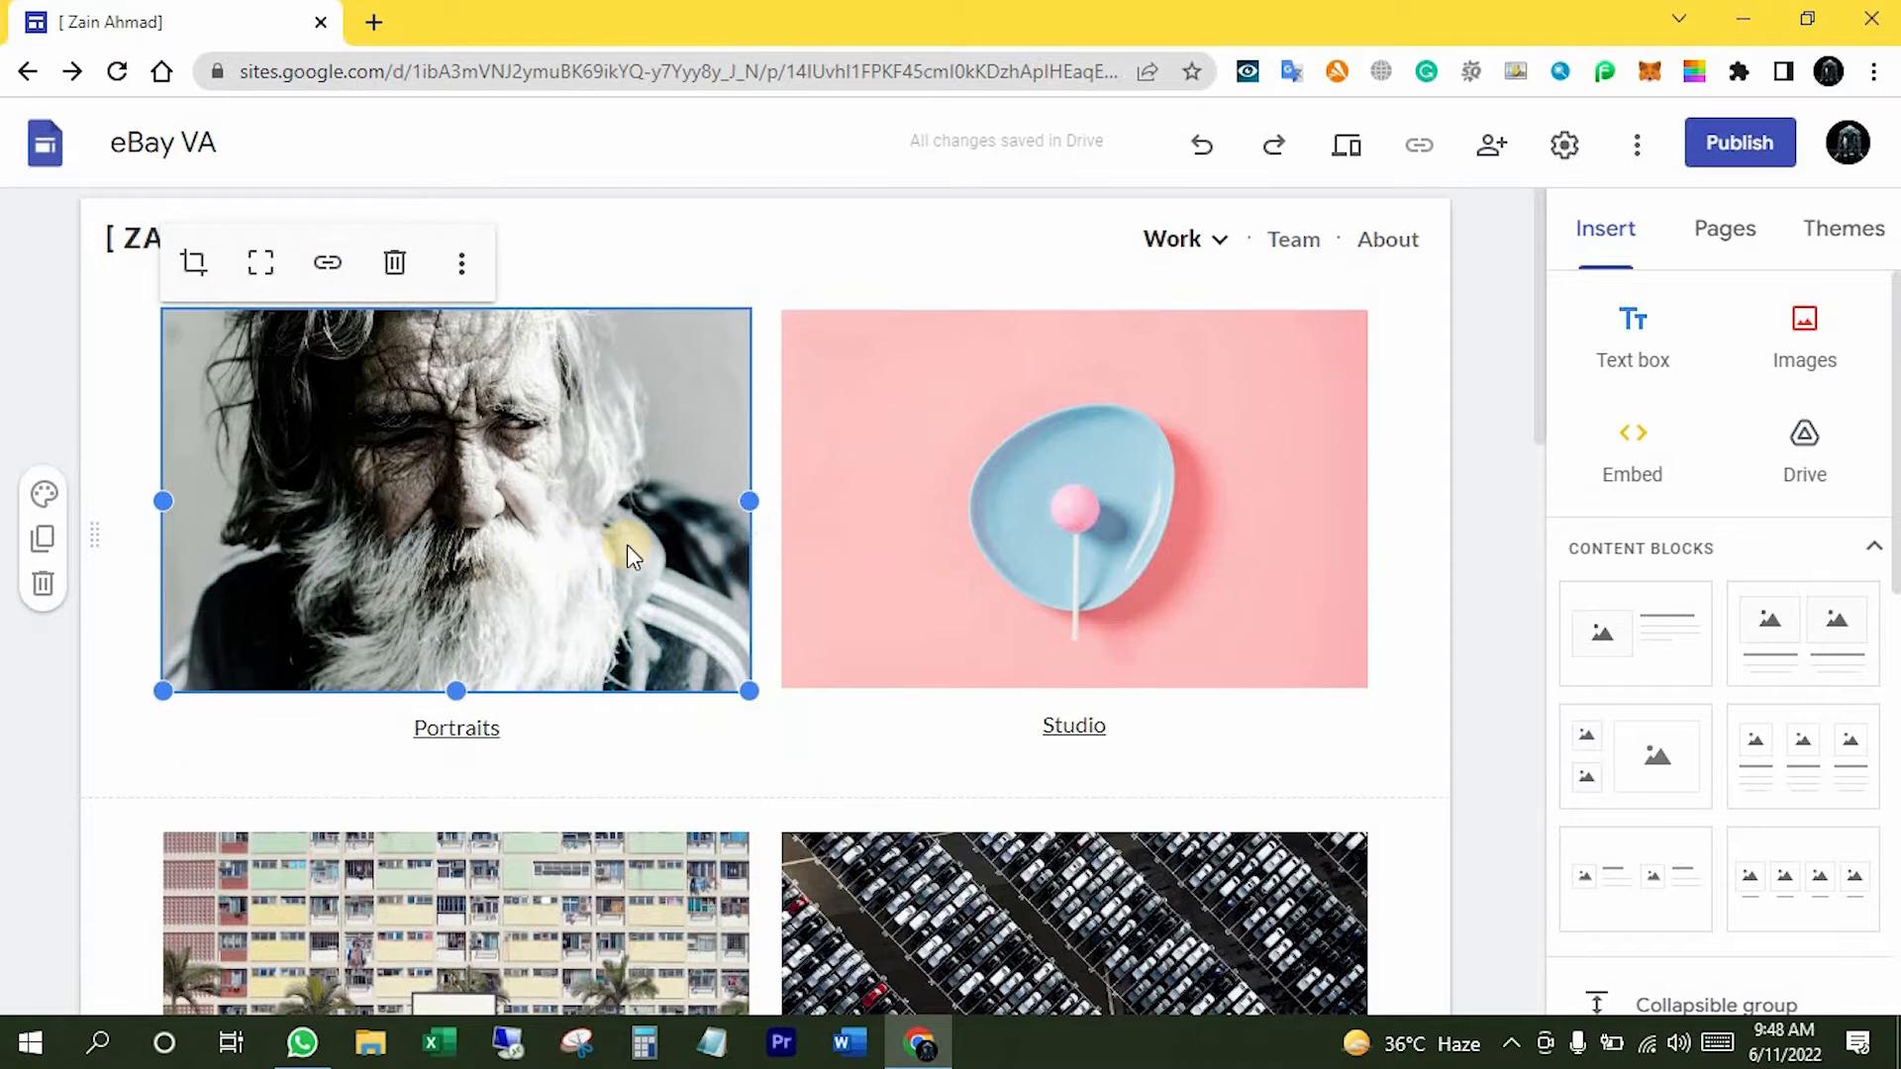
key("Delete")
left_click(1002, 591)
key("Delete")
- Delete the leftover Portraits caption section and the remaining sample image sections from the Work page
left_click(530, 337)
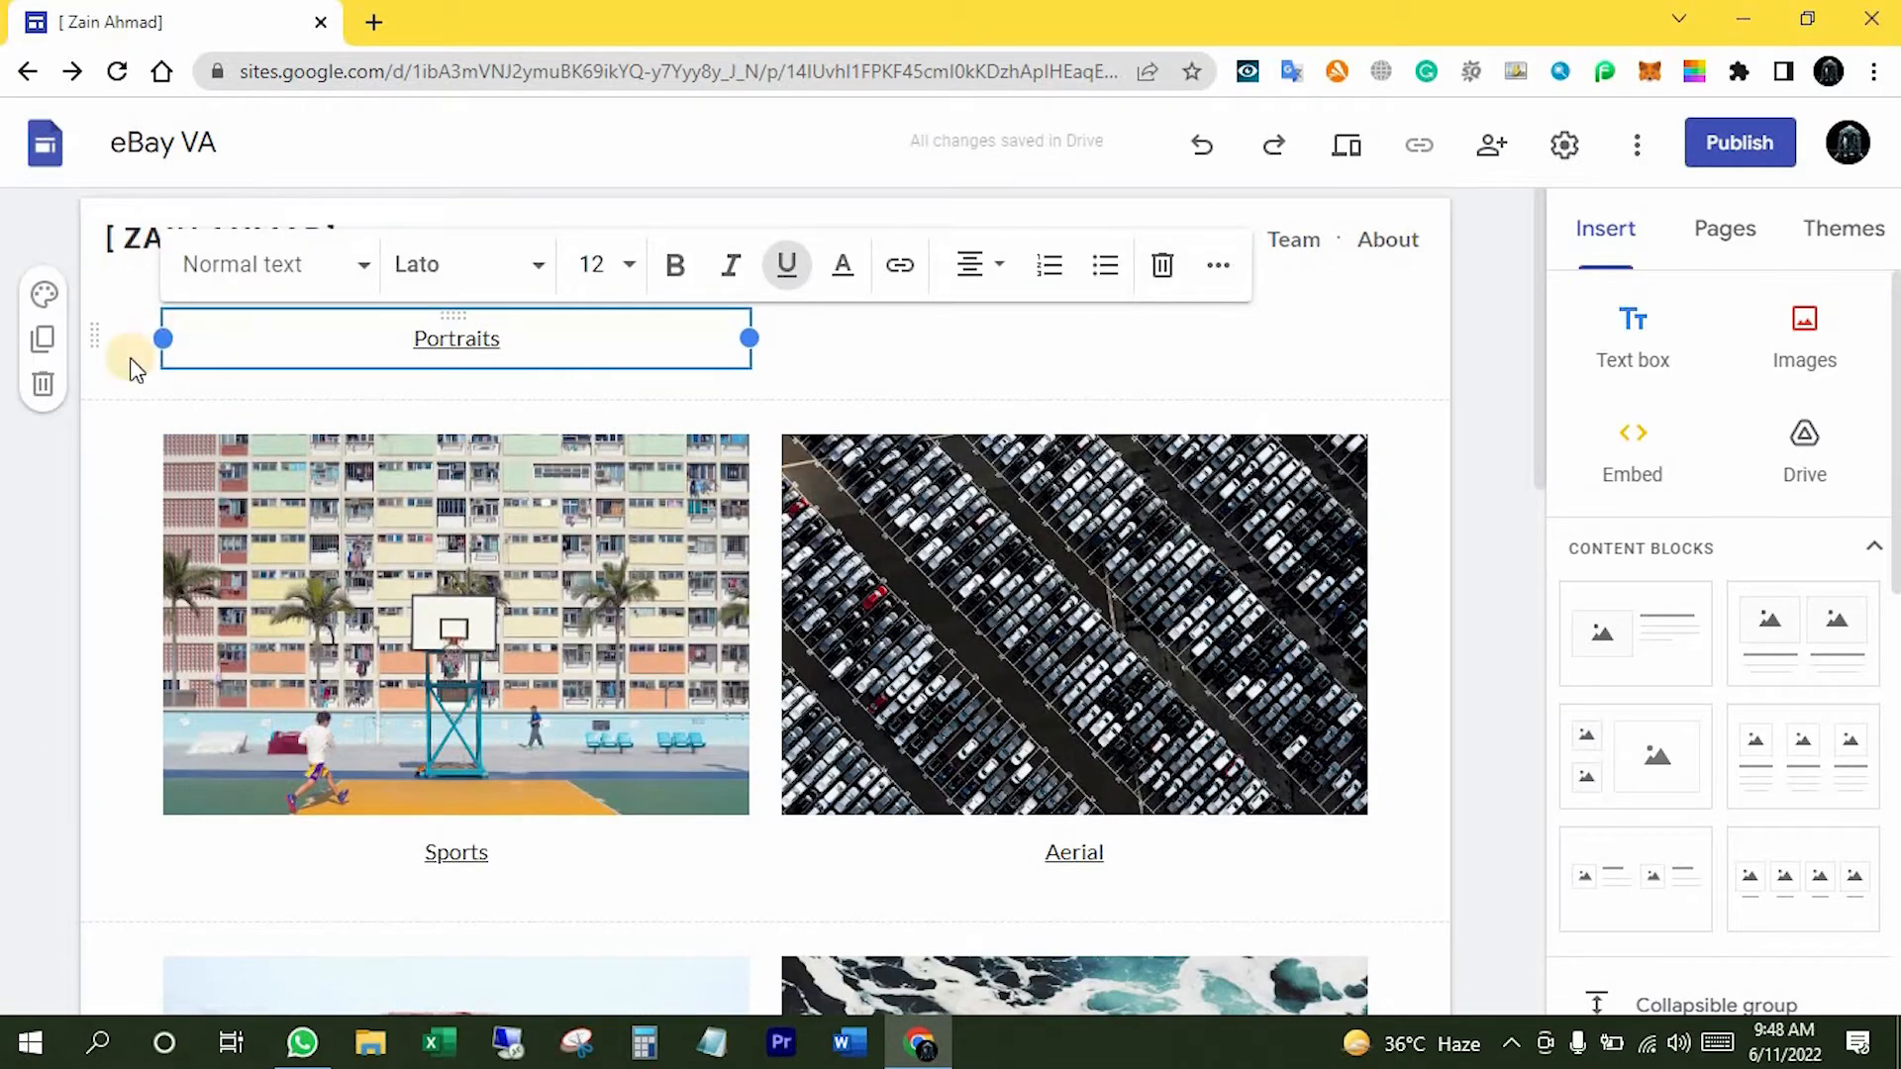
left_click(45, 388)
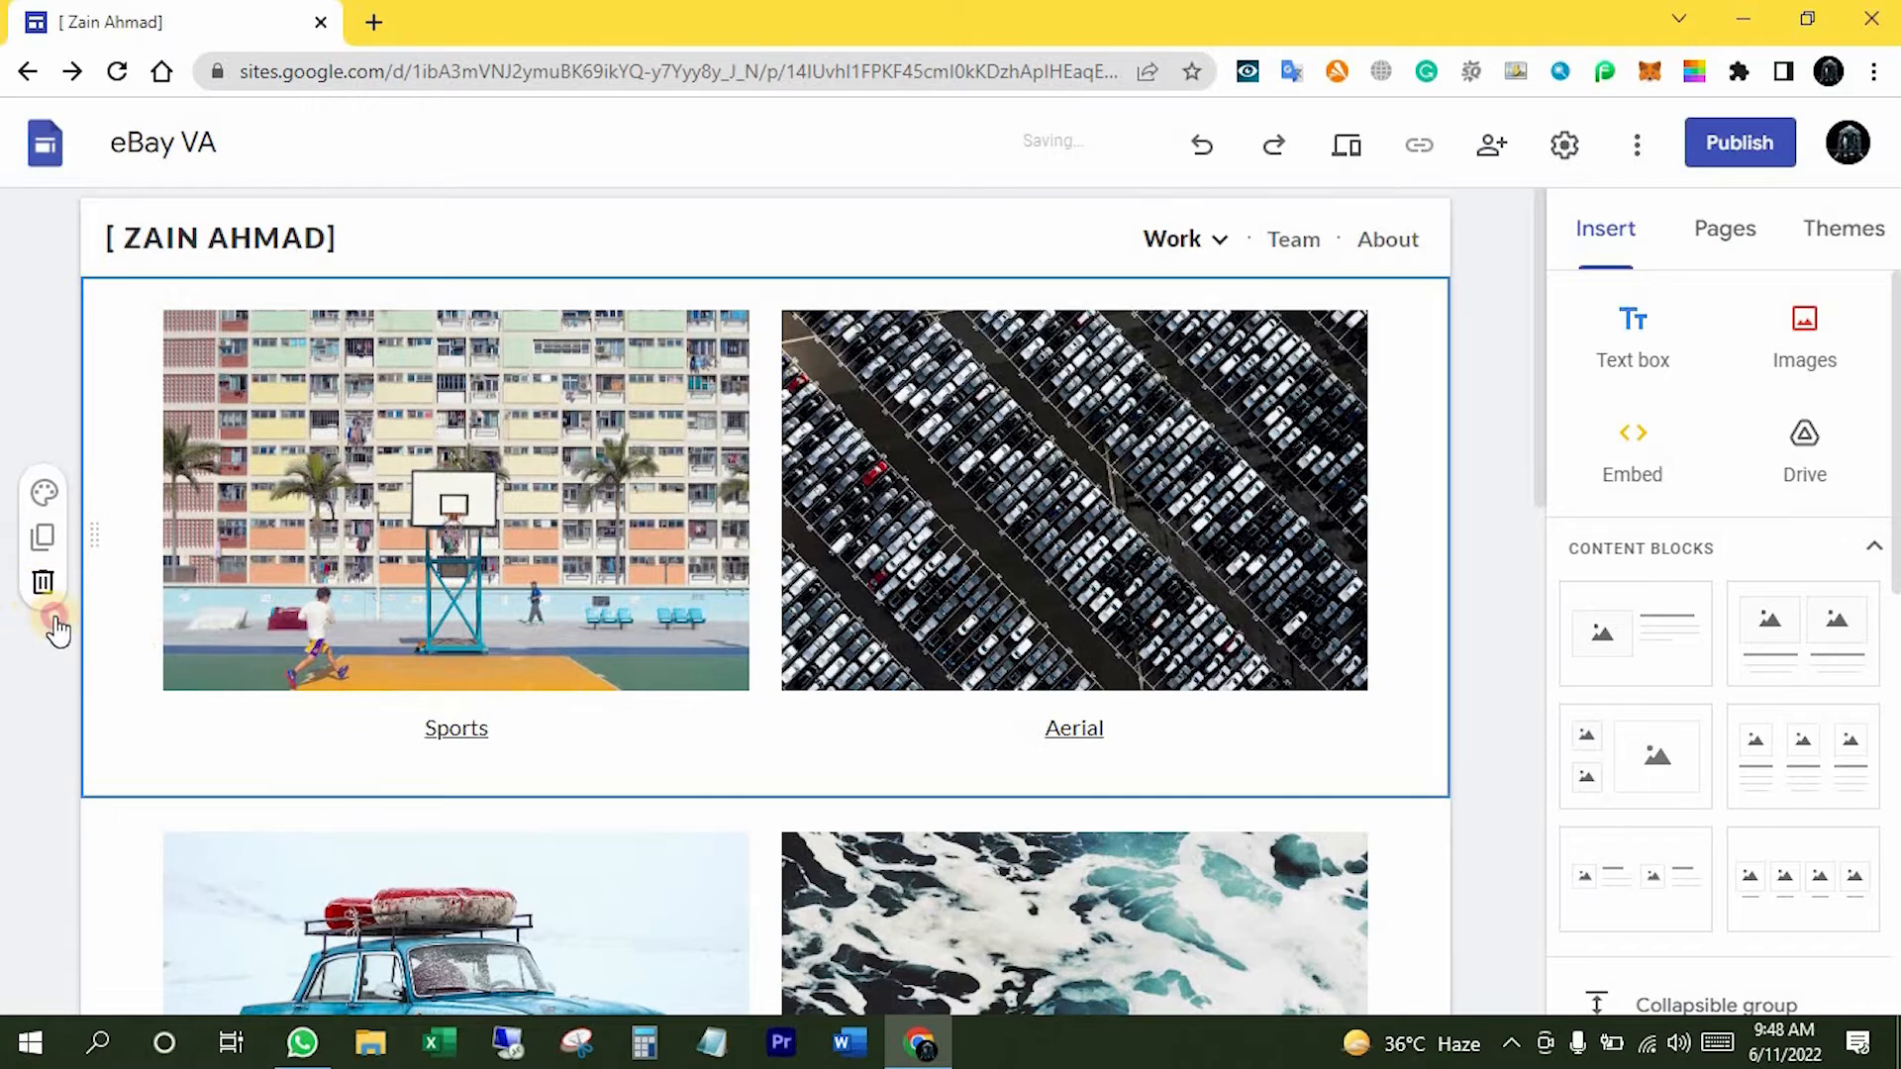
left_click(43, 586)
left_click(43, 582)
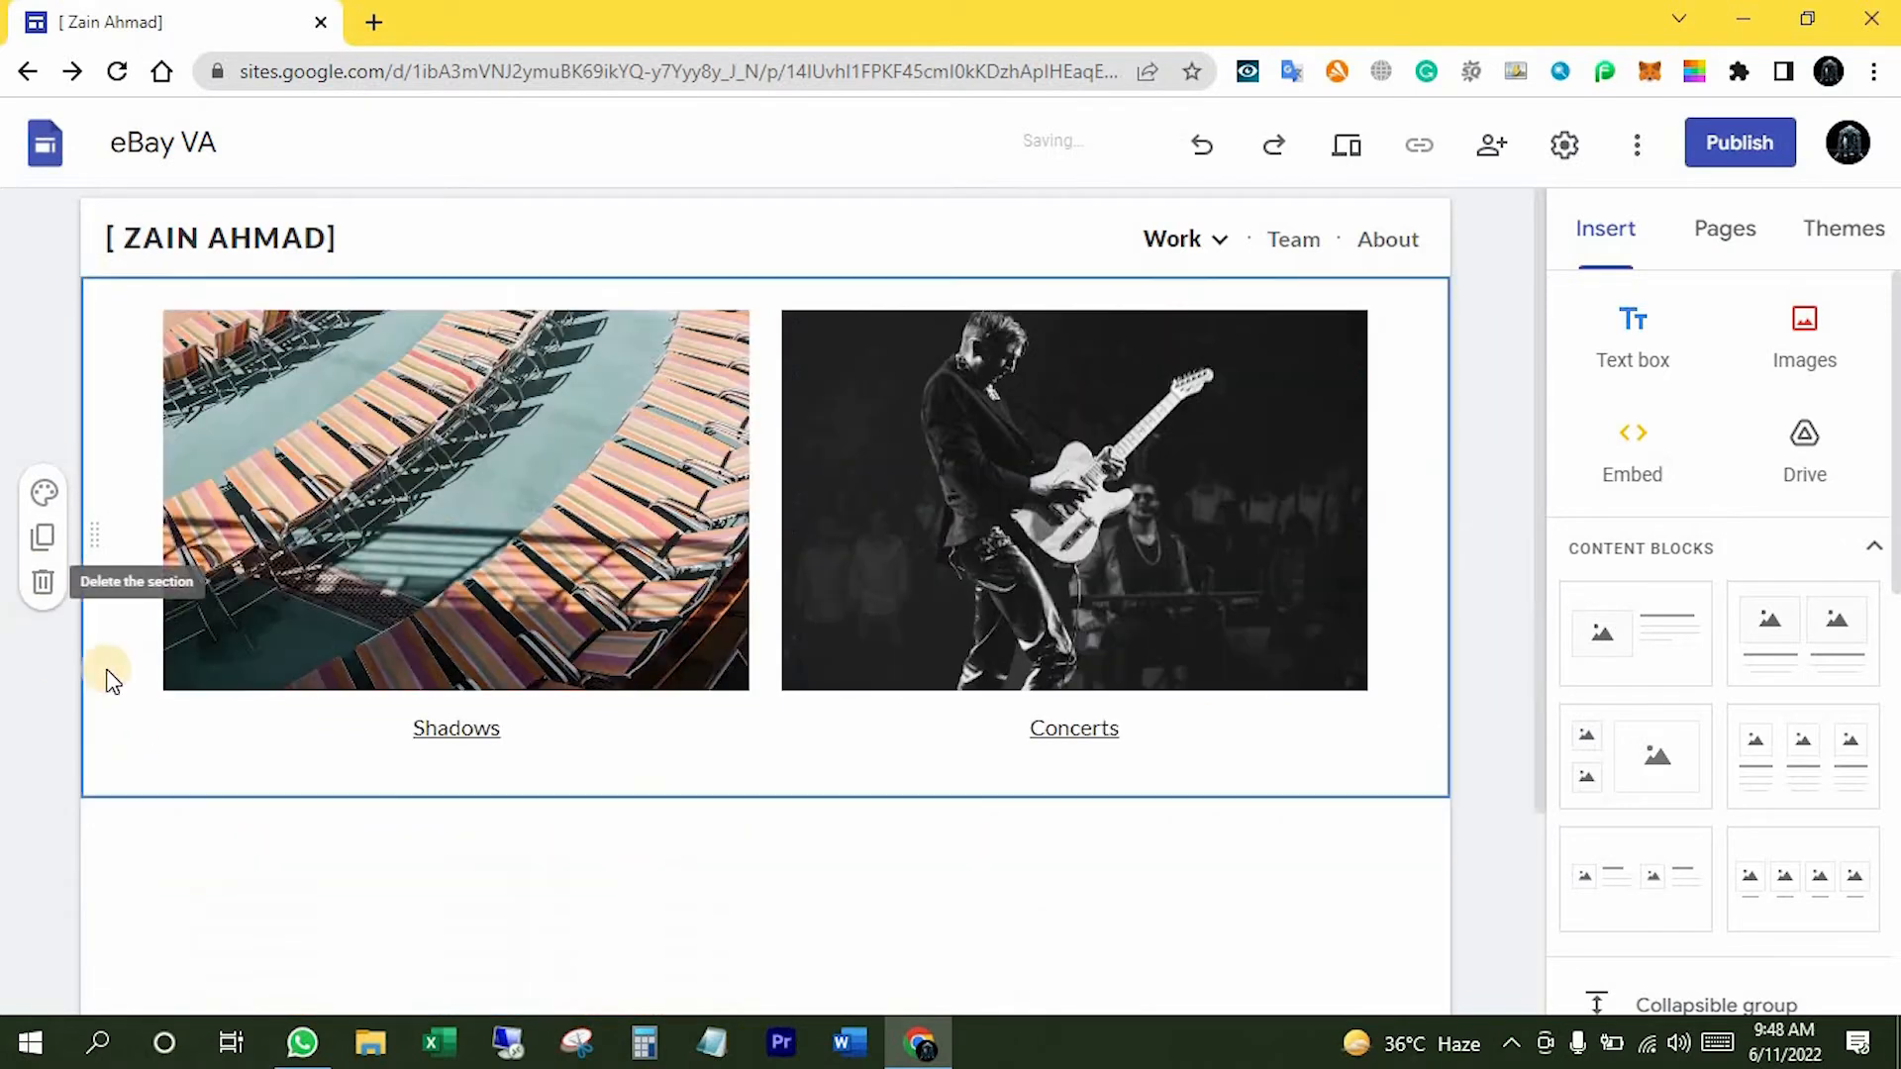
left_click(44, 586)
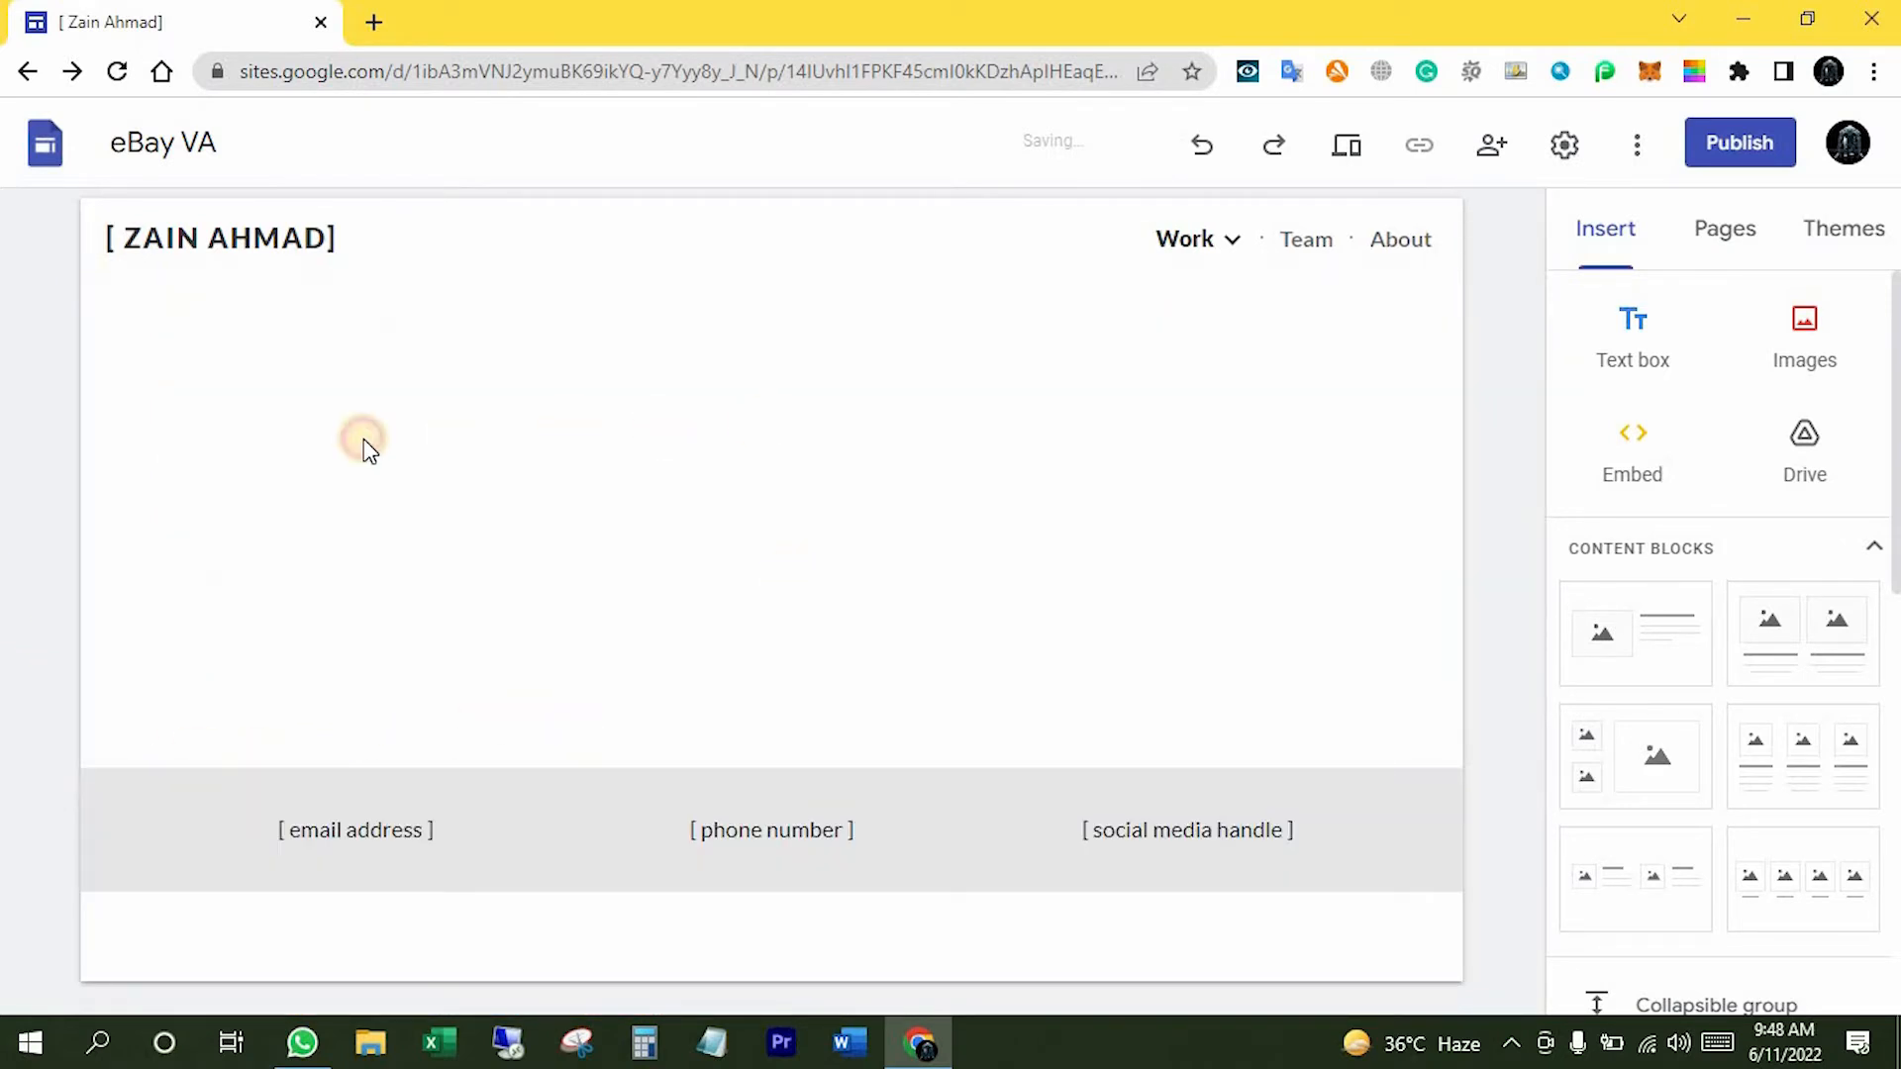
- Insert several rows of the four-image content block with captions on the empty Work page
scroll(1831, 614, "down", 4)
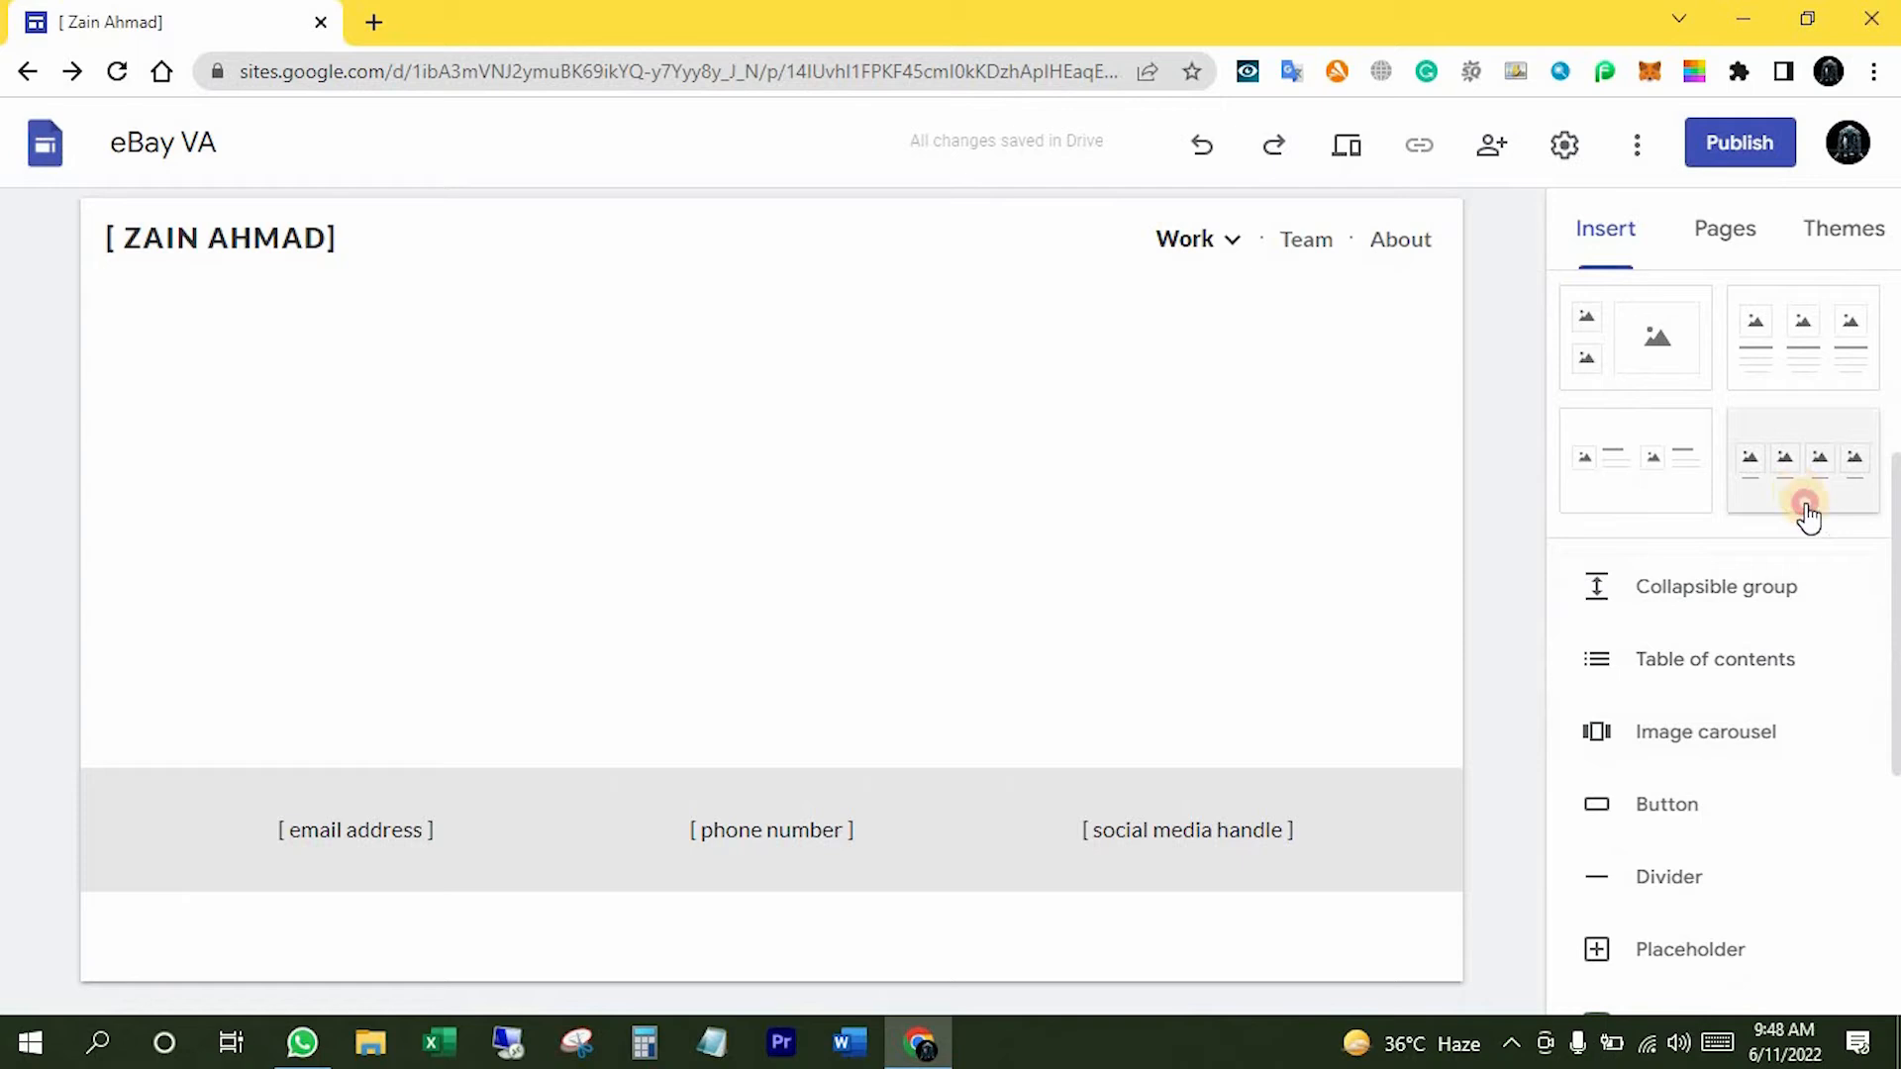
left_click(1800, 490)
left_click(1838, 495)
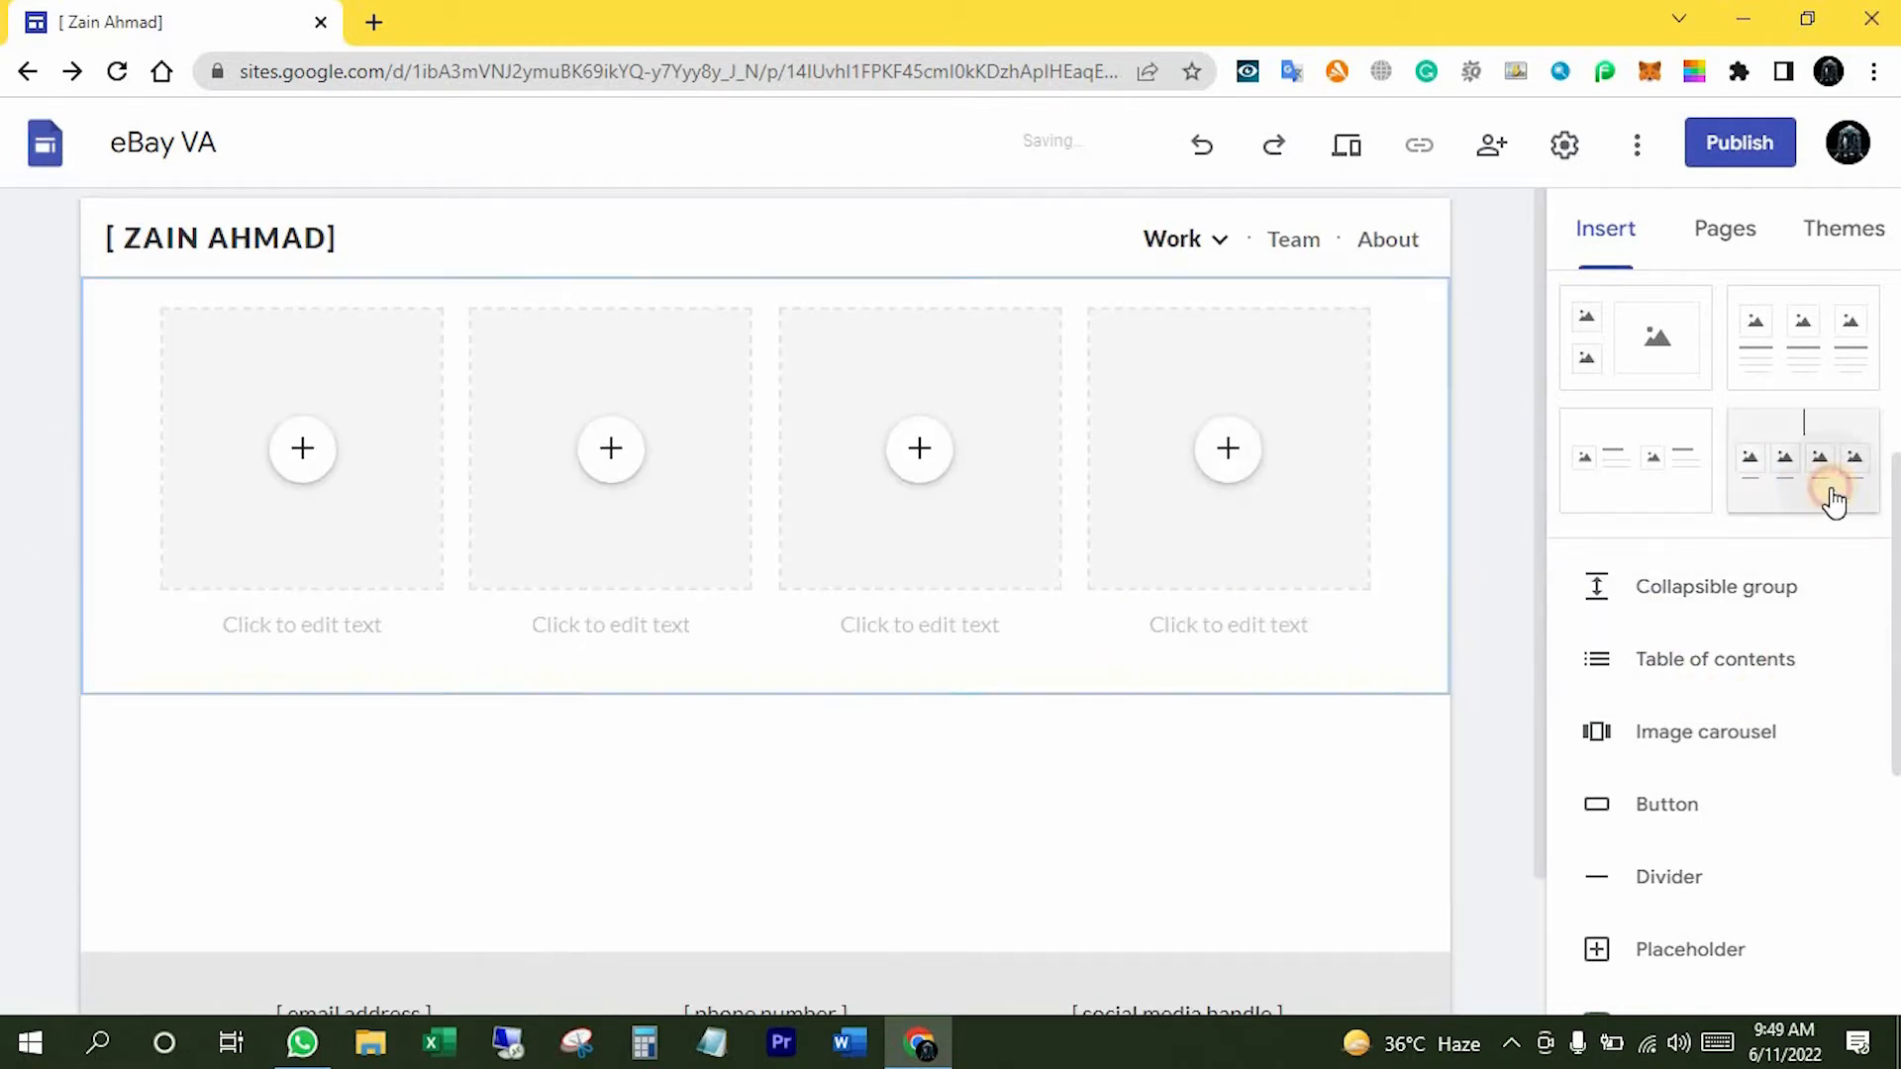
left_click(1834, 478)
left_click(1796, 458)
left_click_drag(1798, 465, 1304, 588)
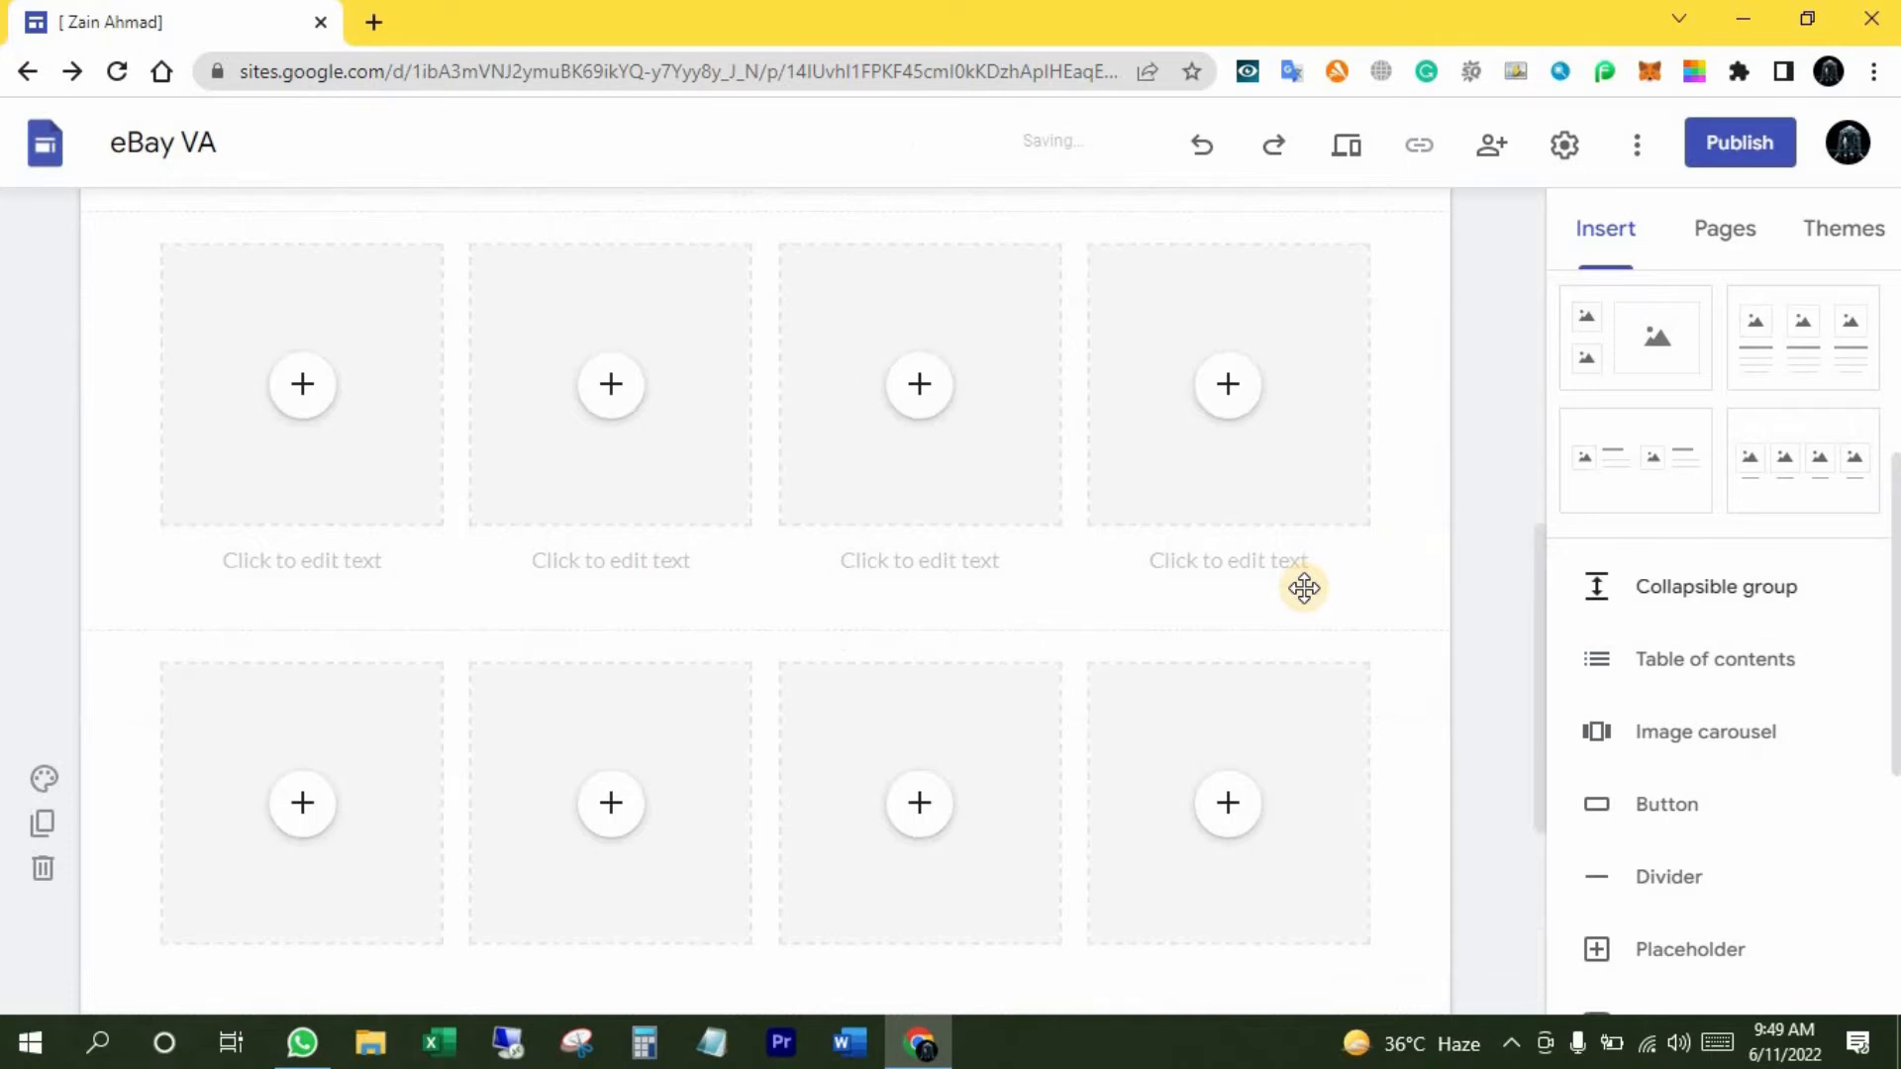
scroll(733, 758, "down", 3)
scroll(741, 763, "up", 9)
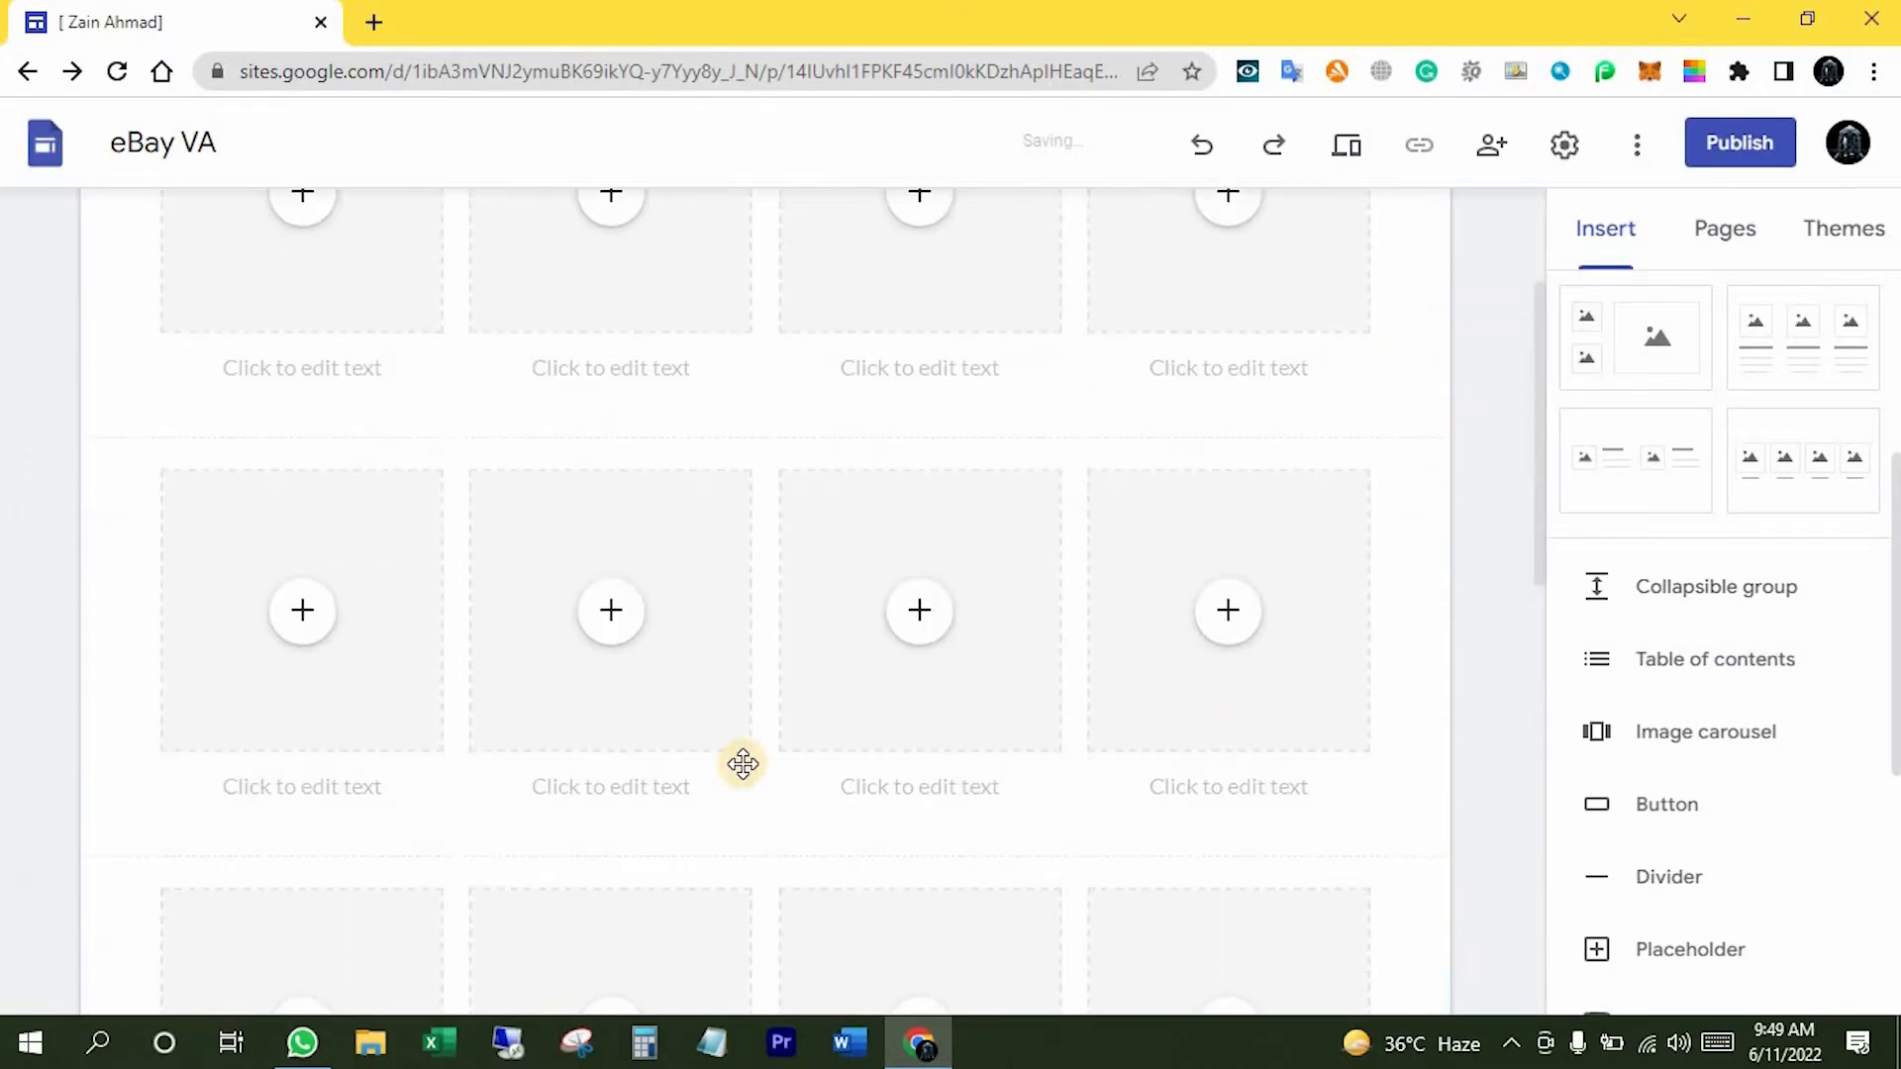
- Upload the account screenshot from the Canva Pictures folder into the first image placeholder of the first row
left_click(290, 453)
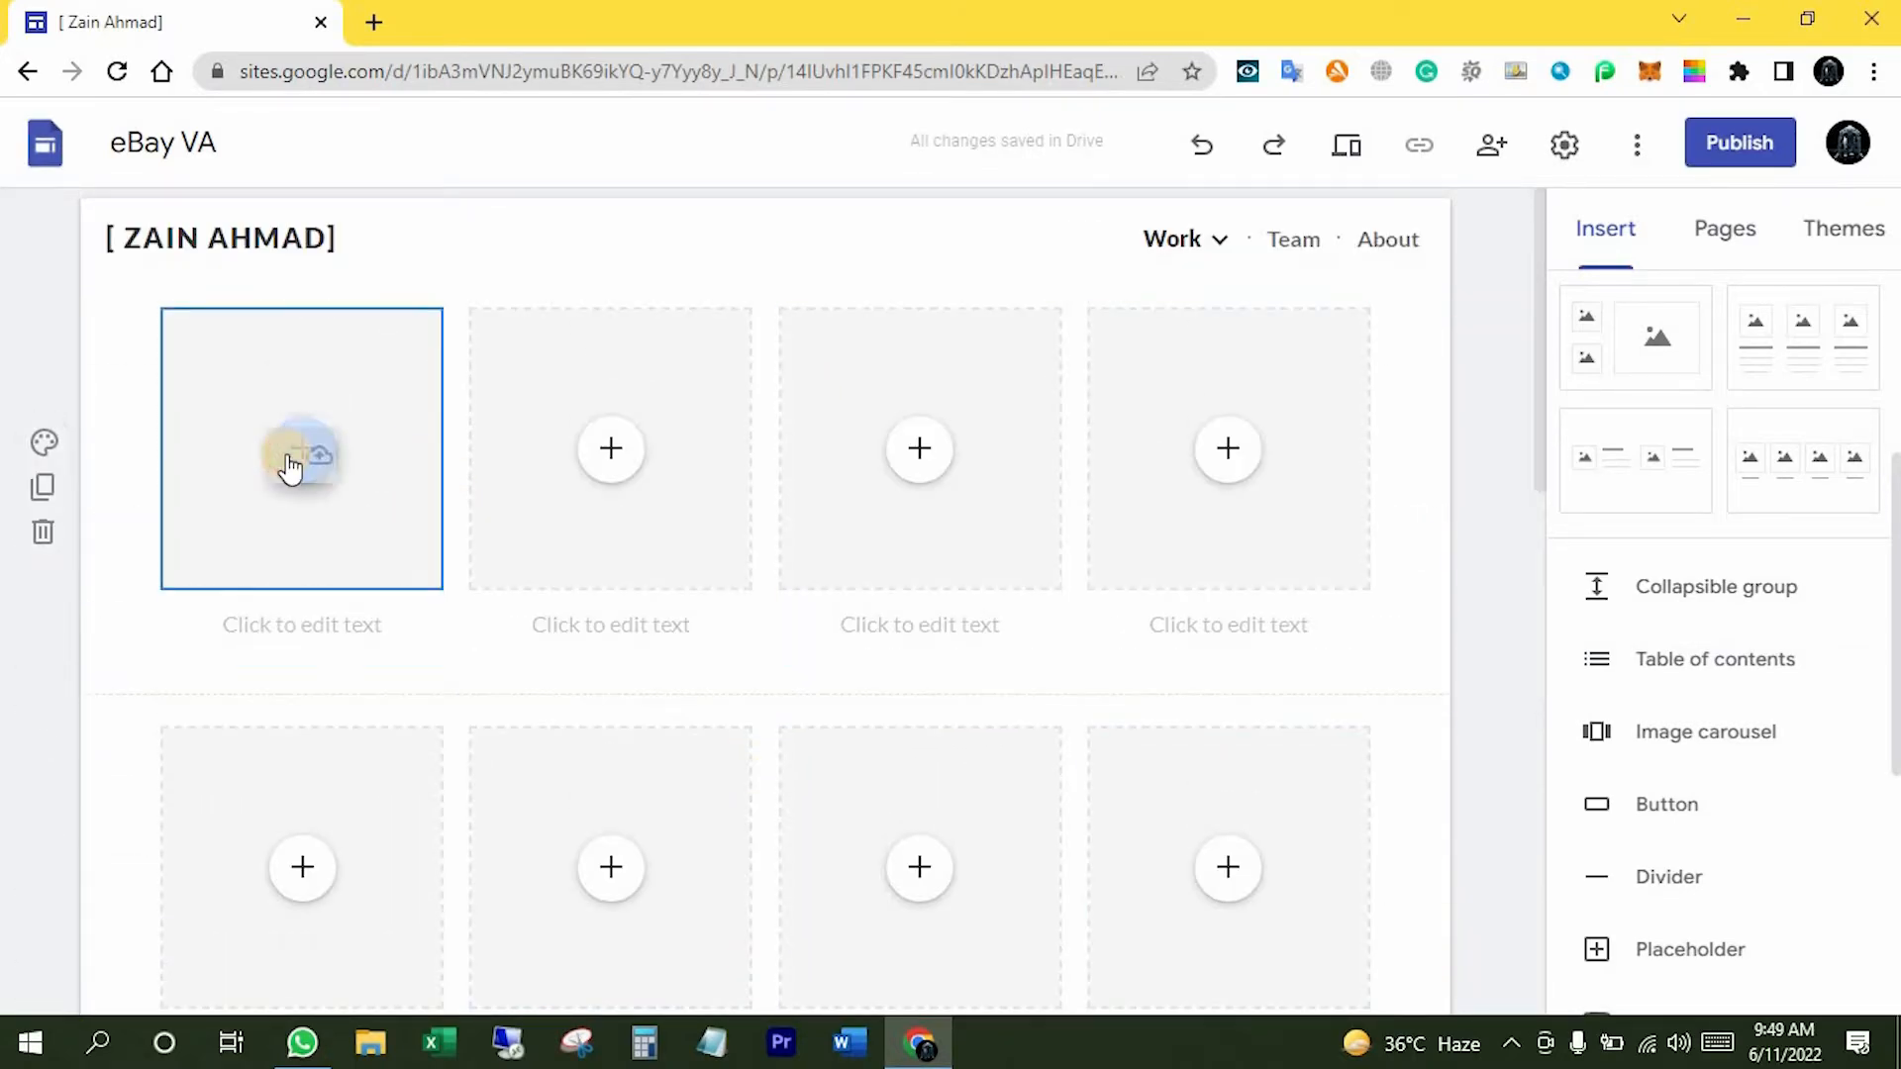
left_click(392, 539)
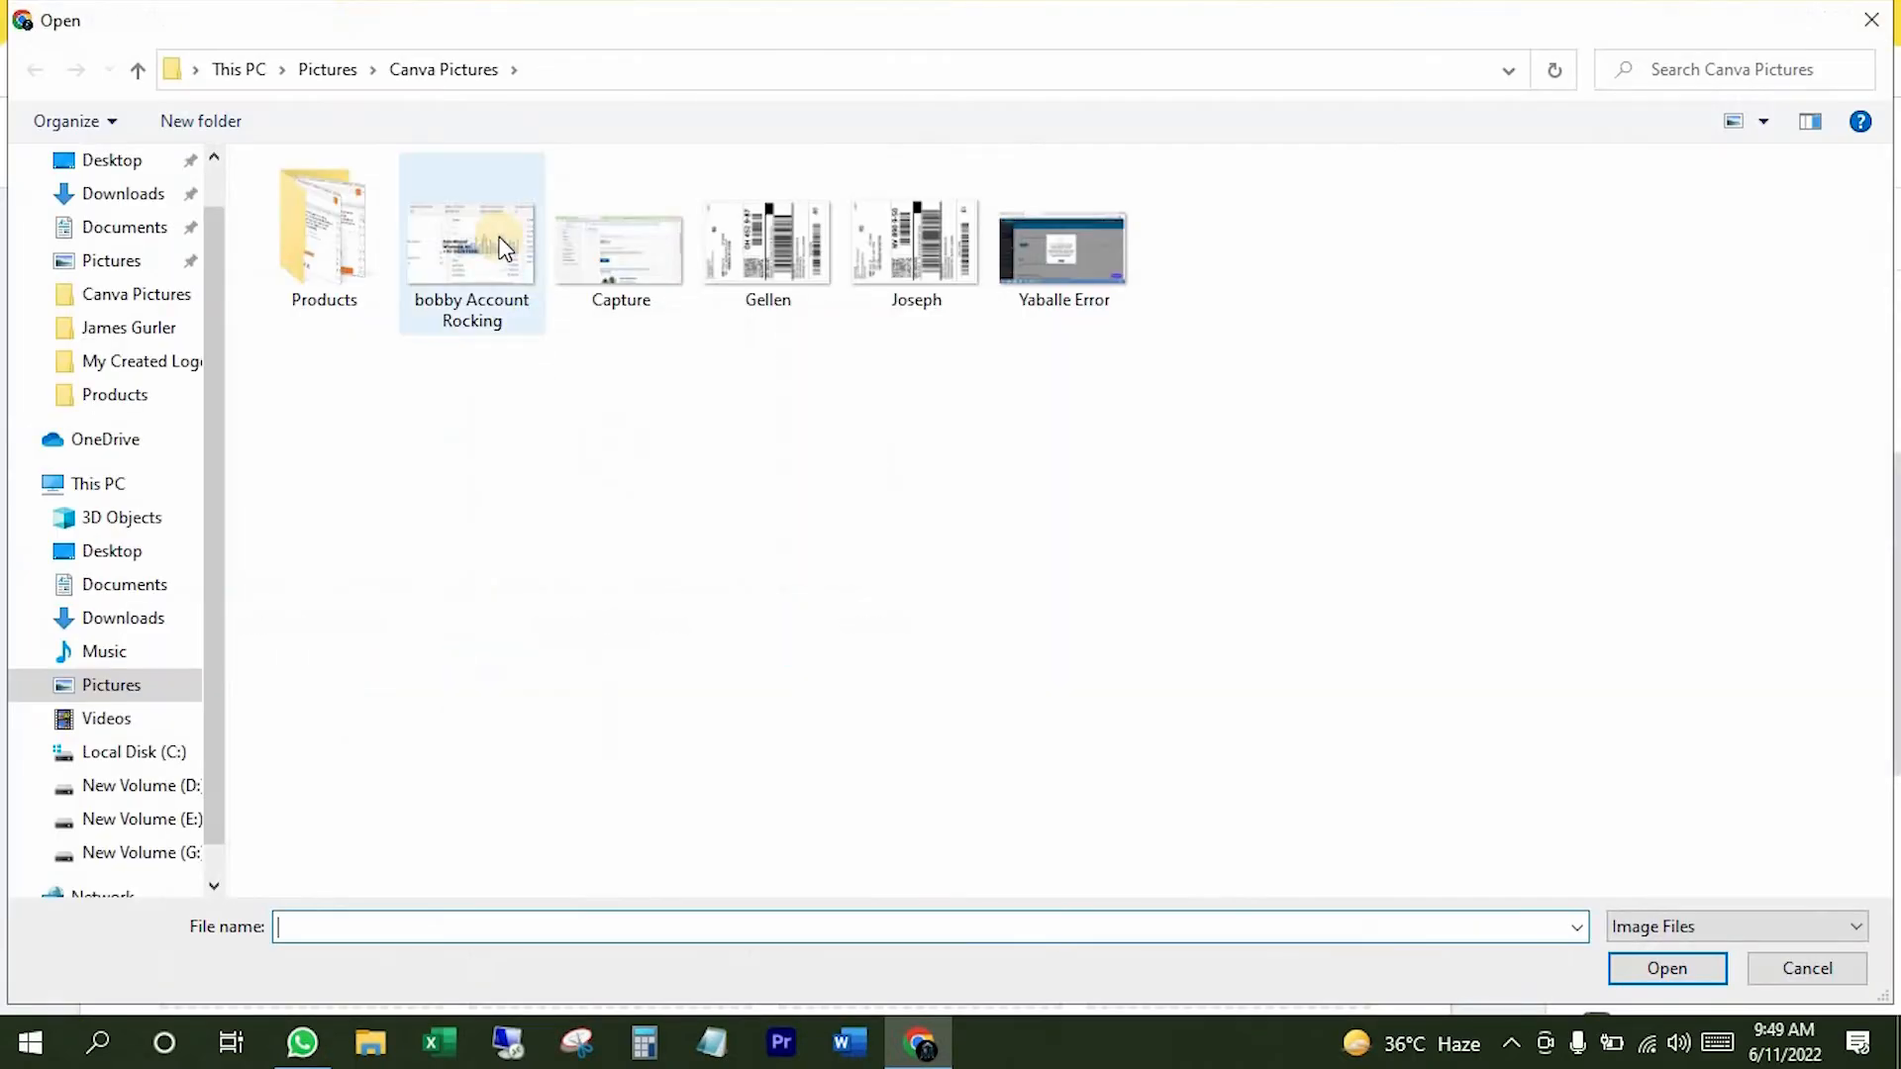
double_click(505, 247)
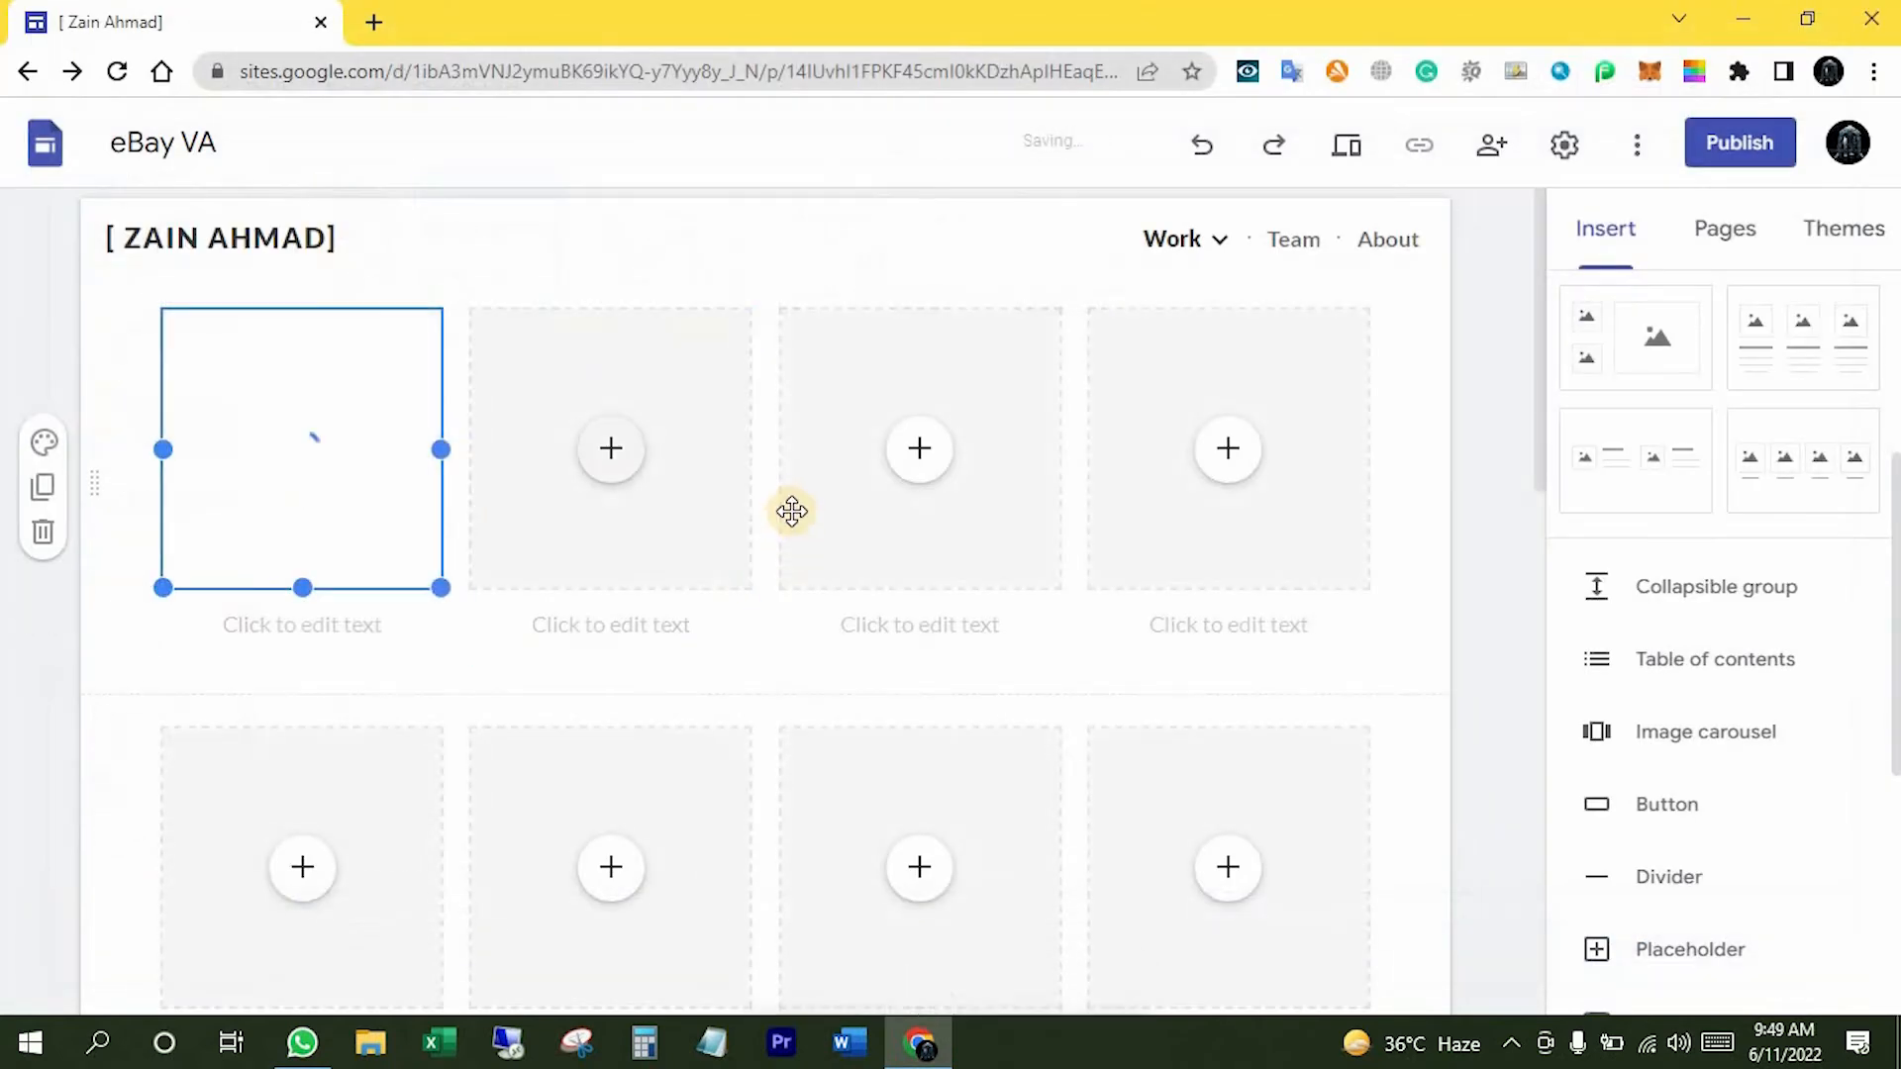
left_click(670, 480)
left_click(350, 478)
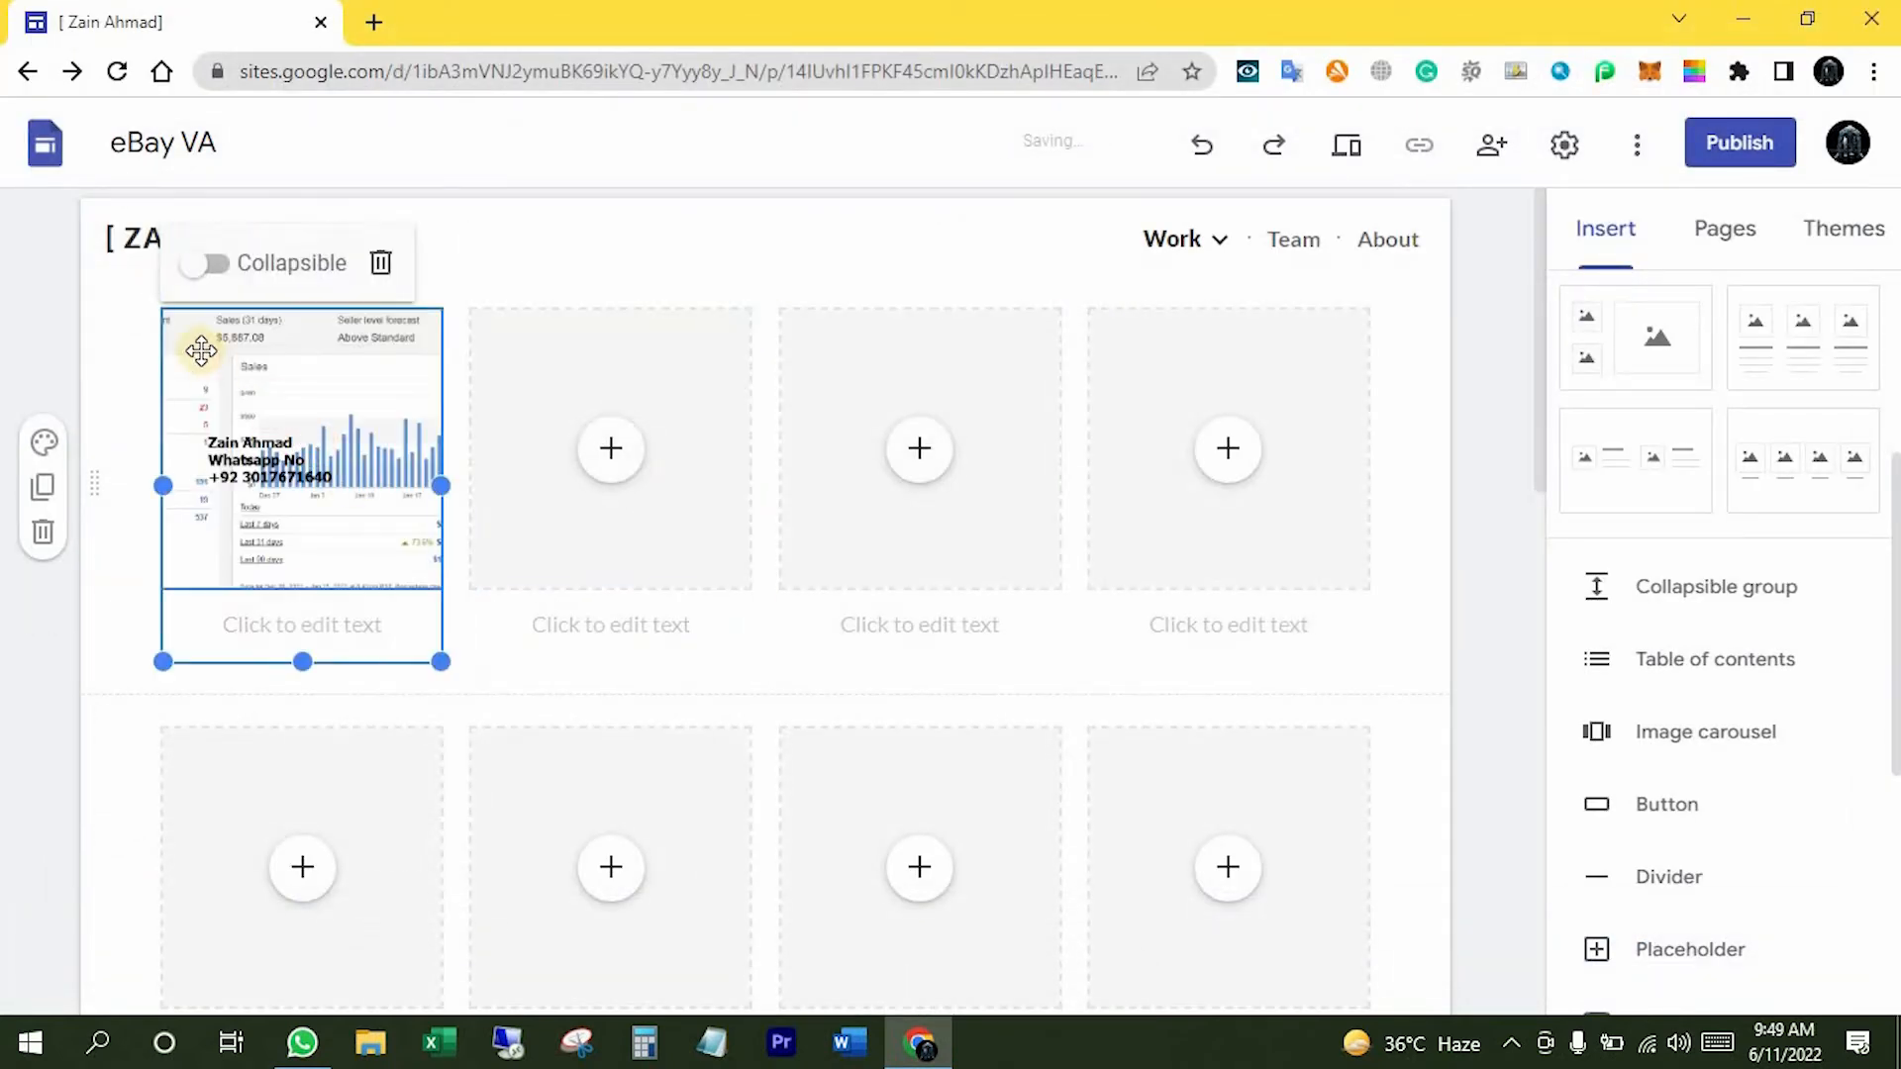
- Uncrop the first image of the first row, and add the first shipping label image, uncropped, to the second placeholder
left_click(258, 340)
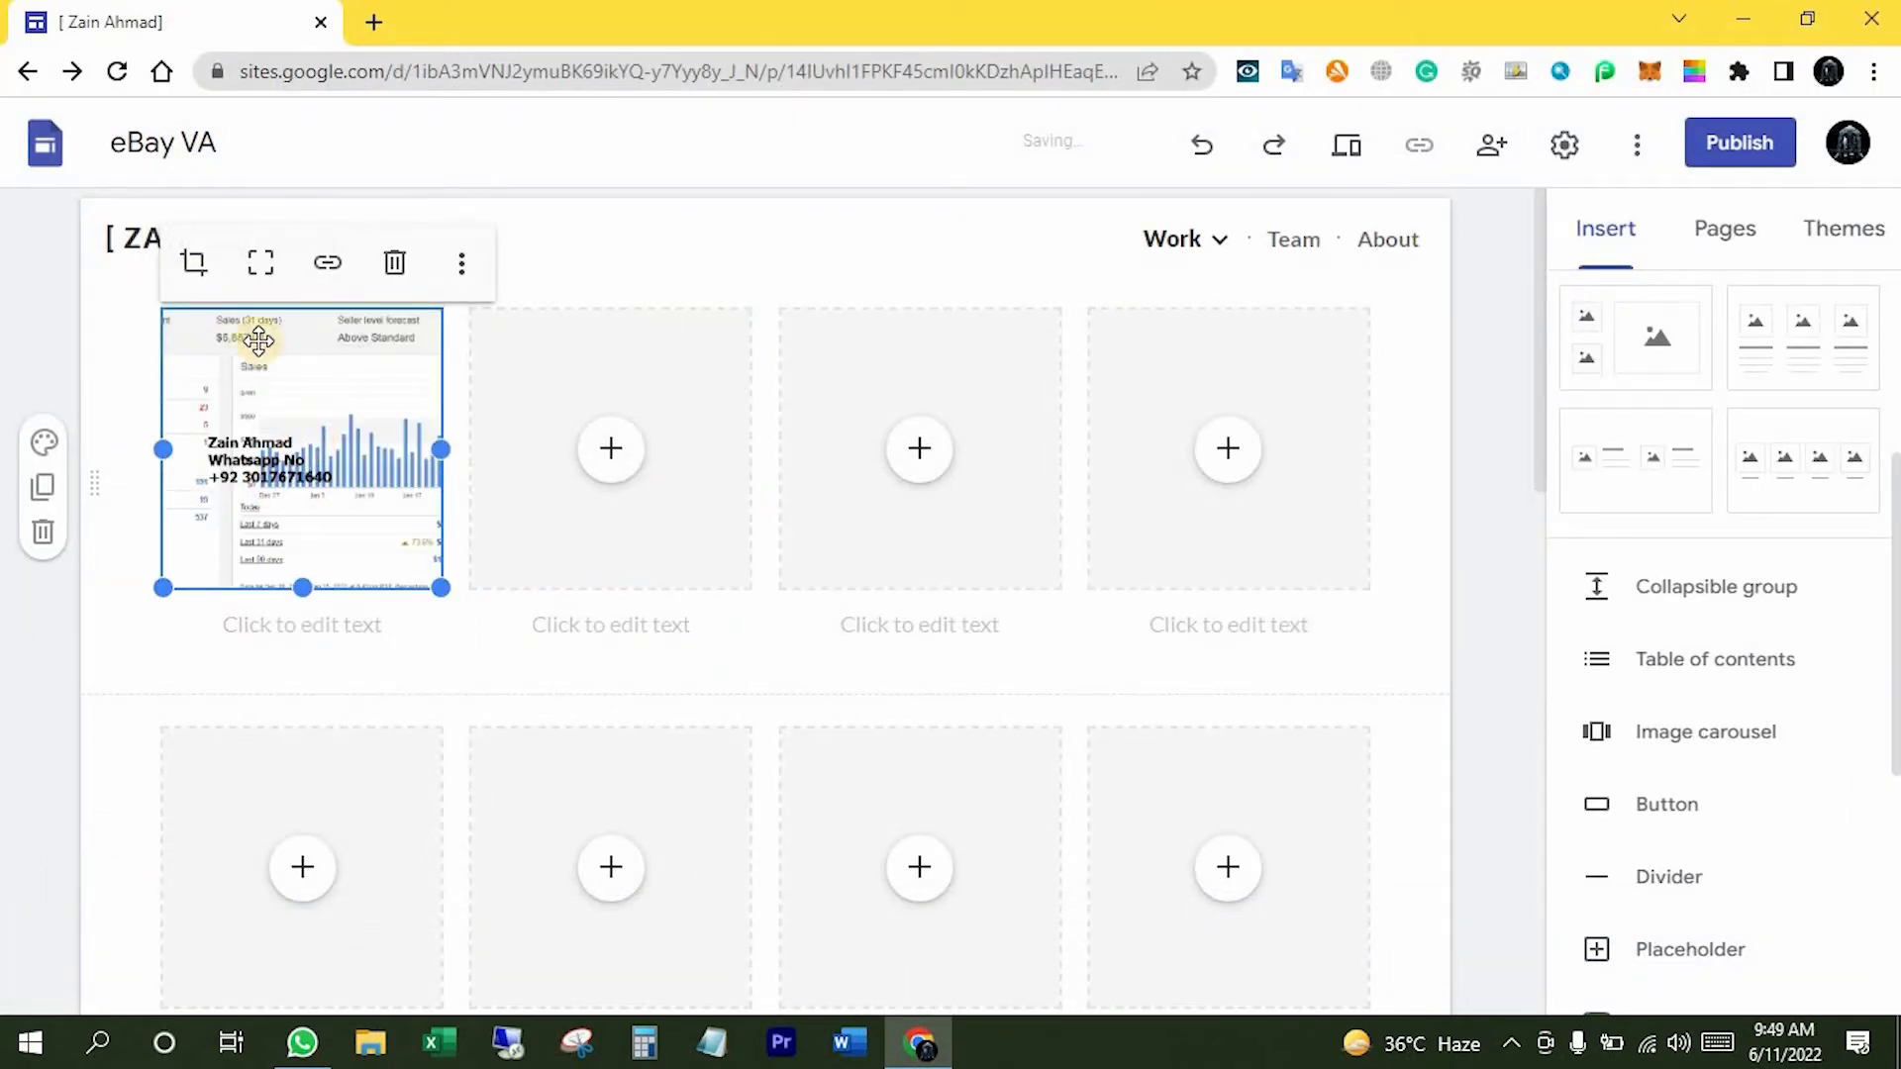
left_click(258, 268)
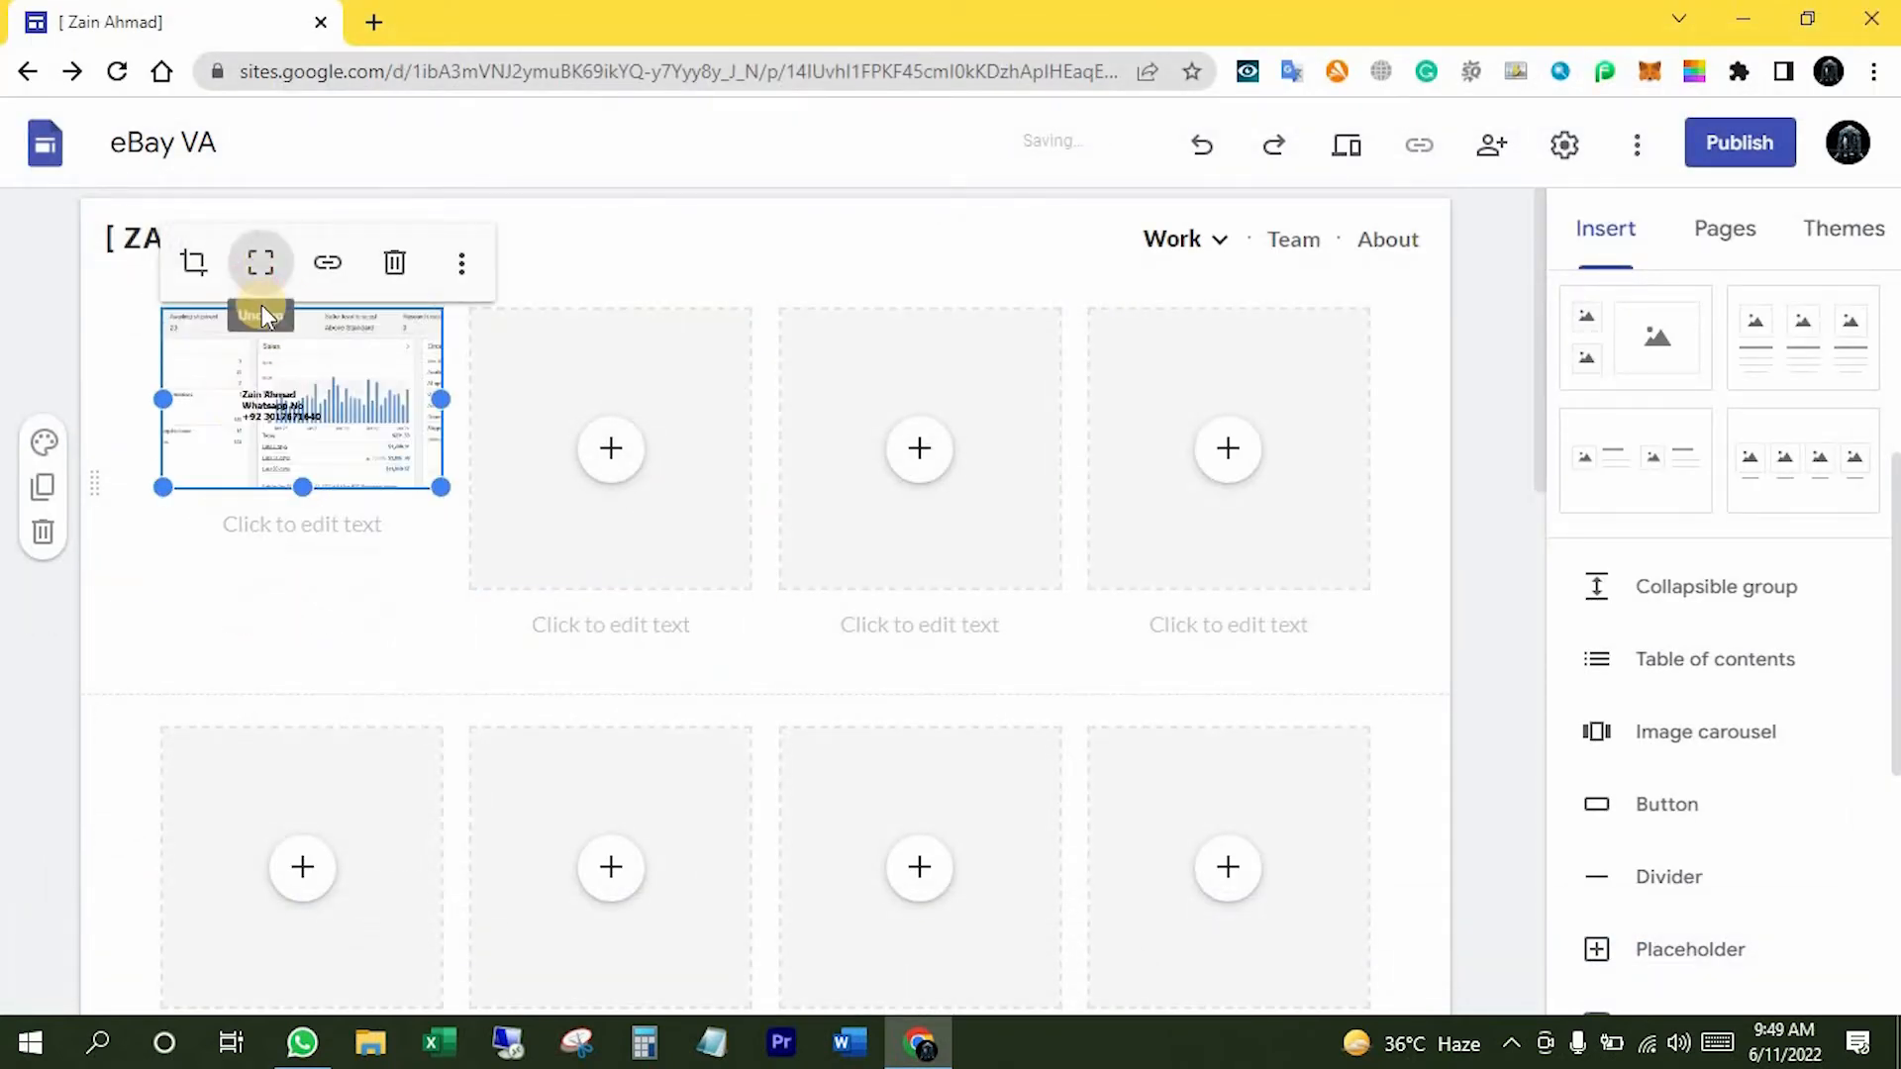
left_click(638, 482)
left_click(611, 454)
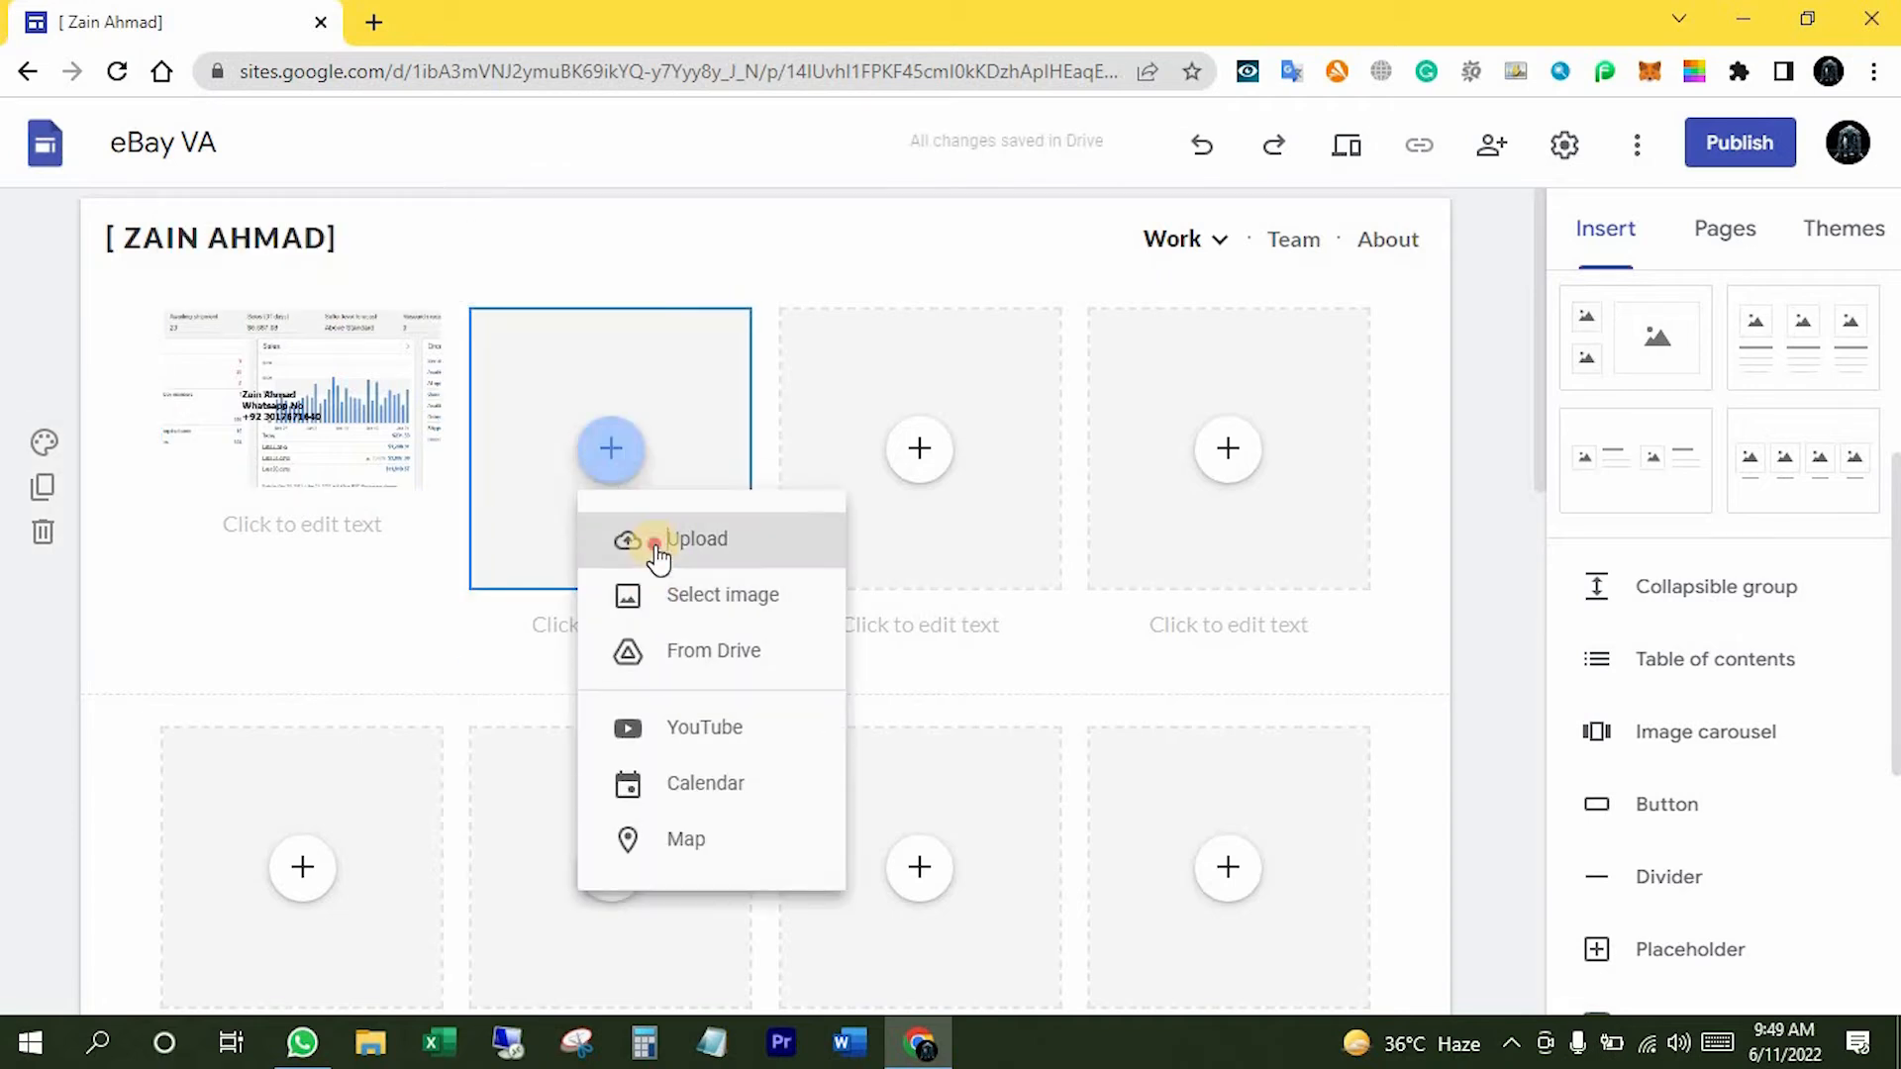
left_click(657, 547)
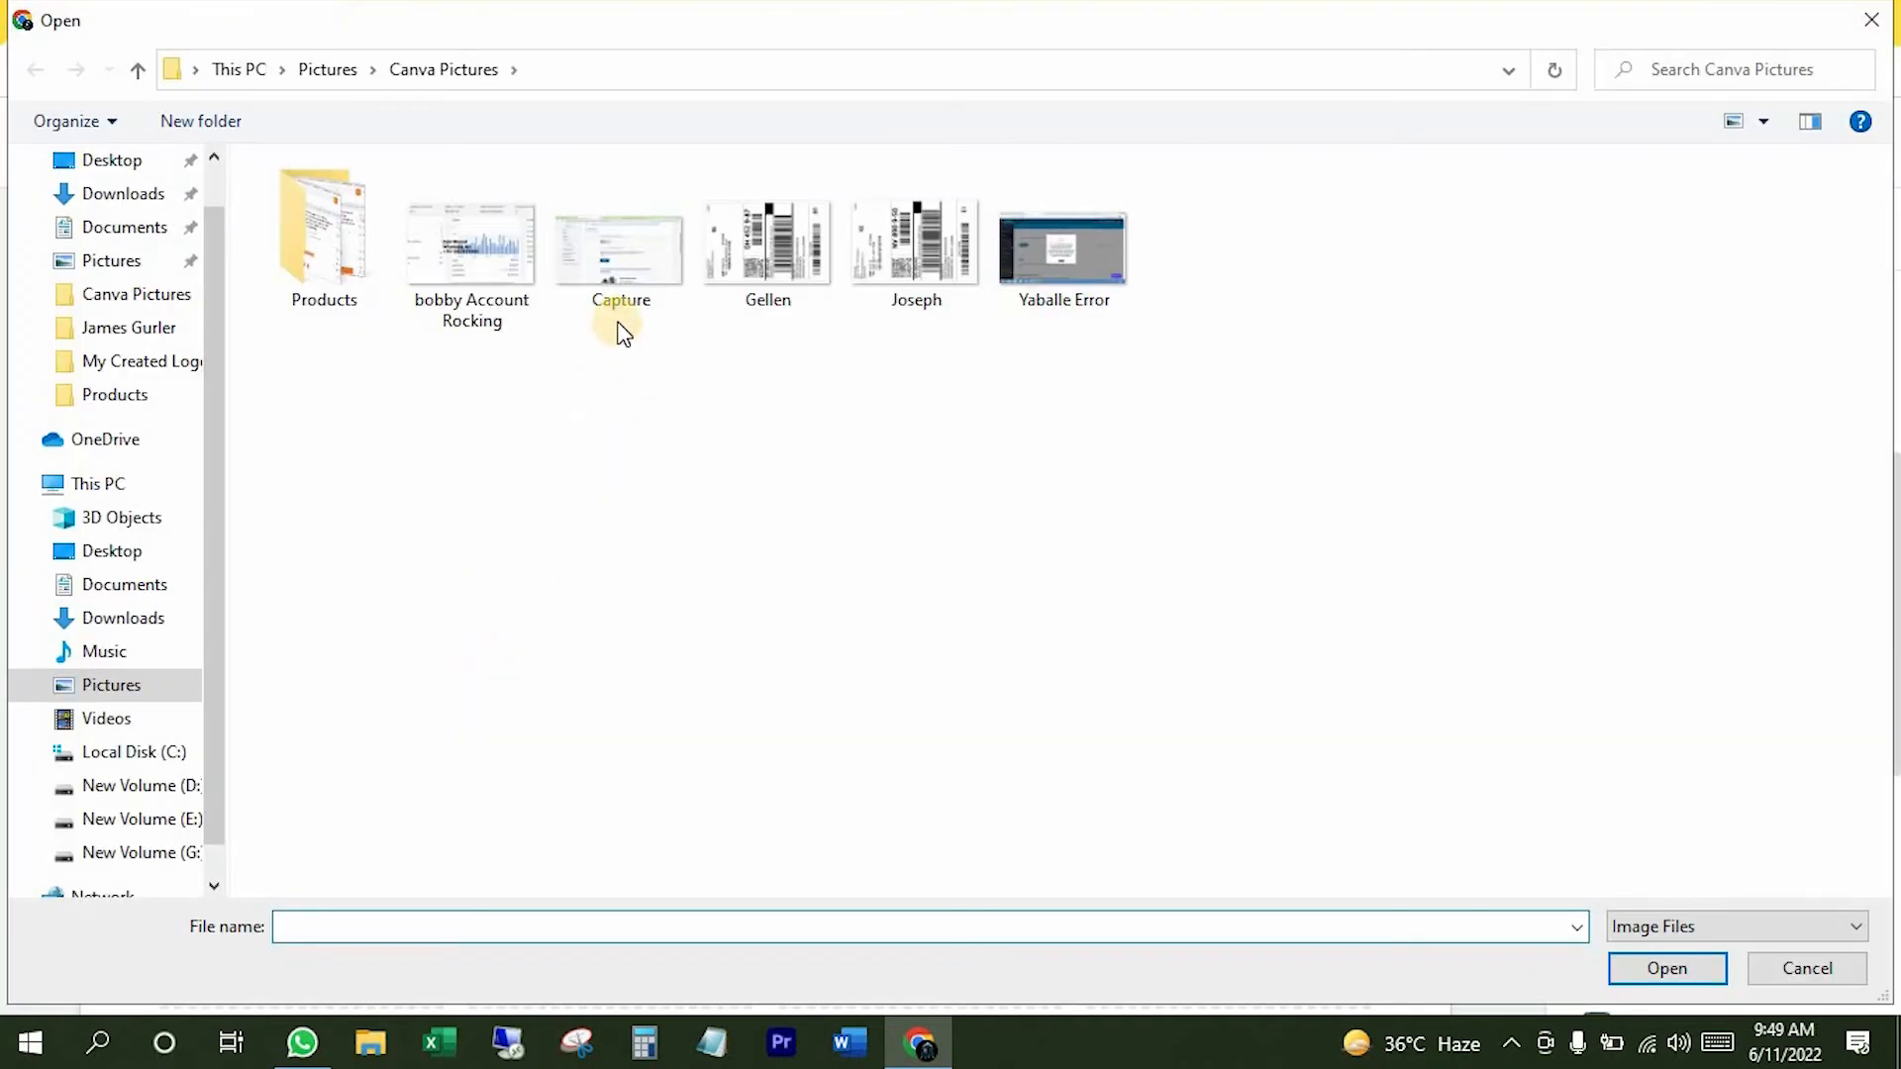
double_click(762, 271)
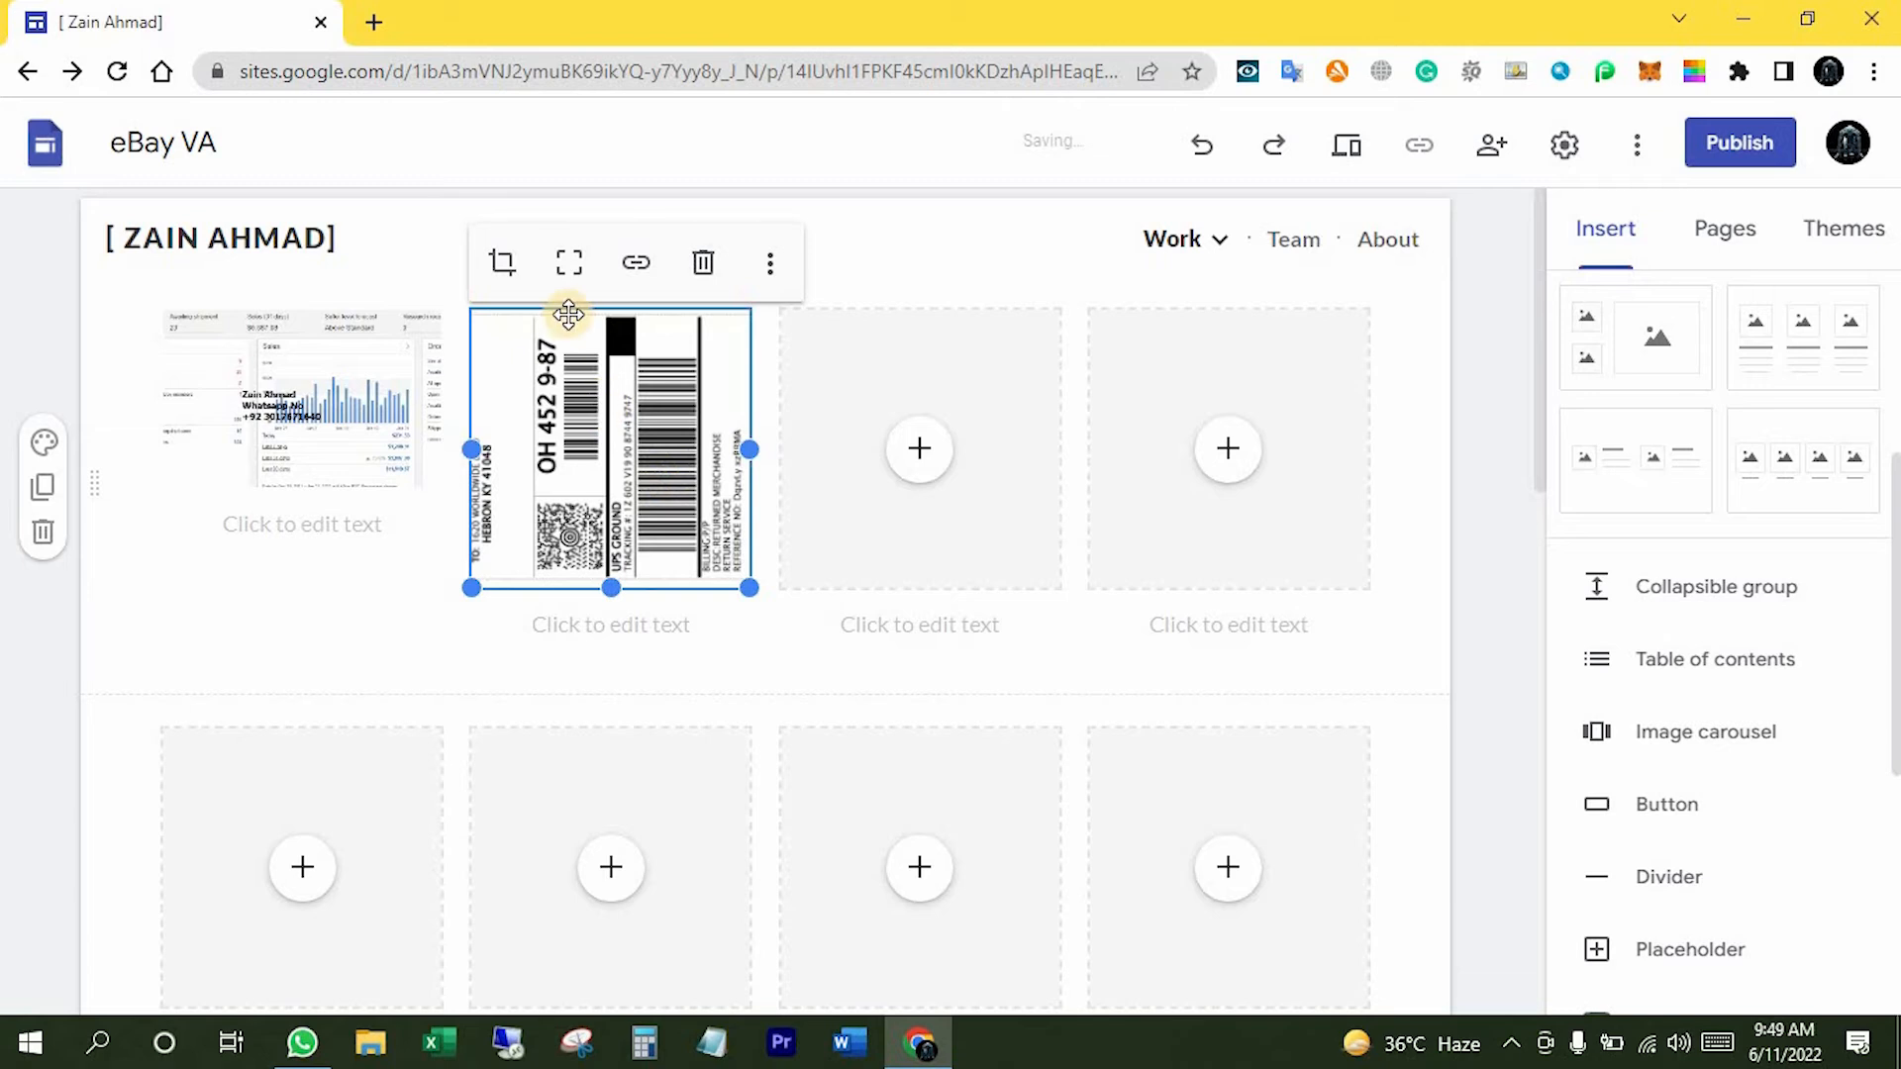
left_click(567, 287)
- Upload the account screenshot from Canva Pictures into the third placeholder of the first row and uncrop it
left_click(903, 456)
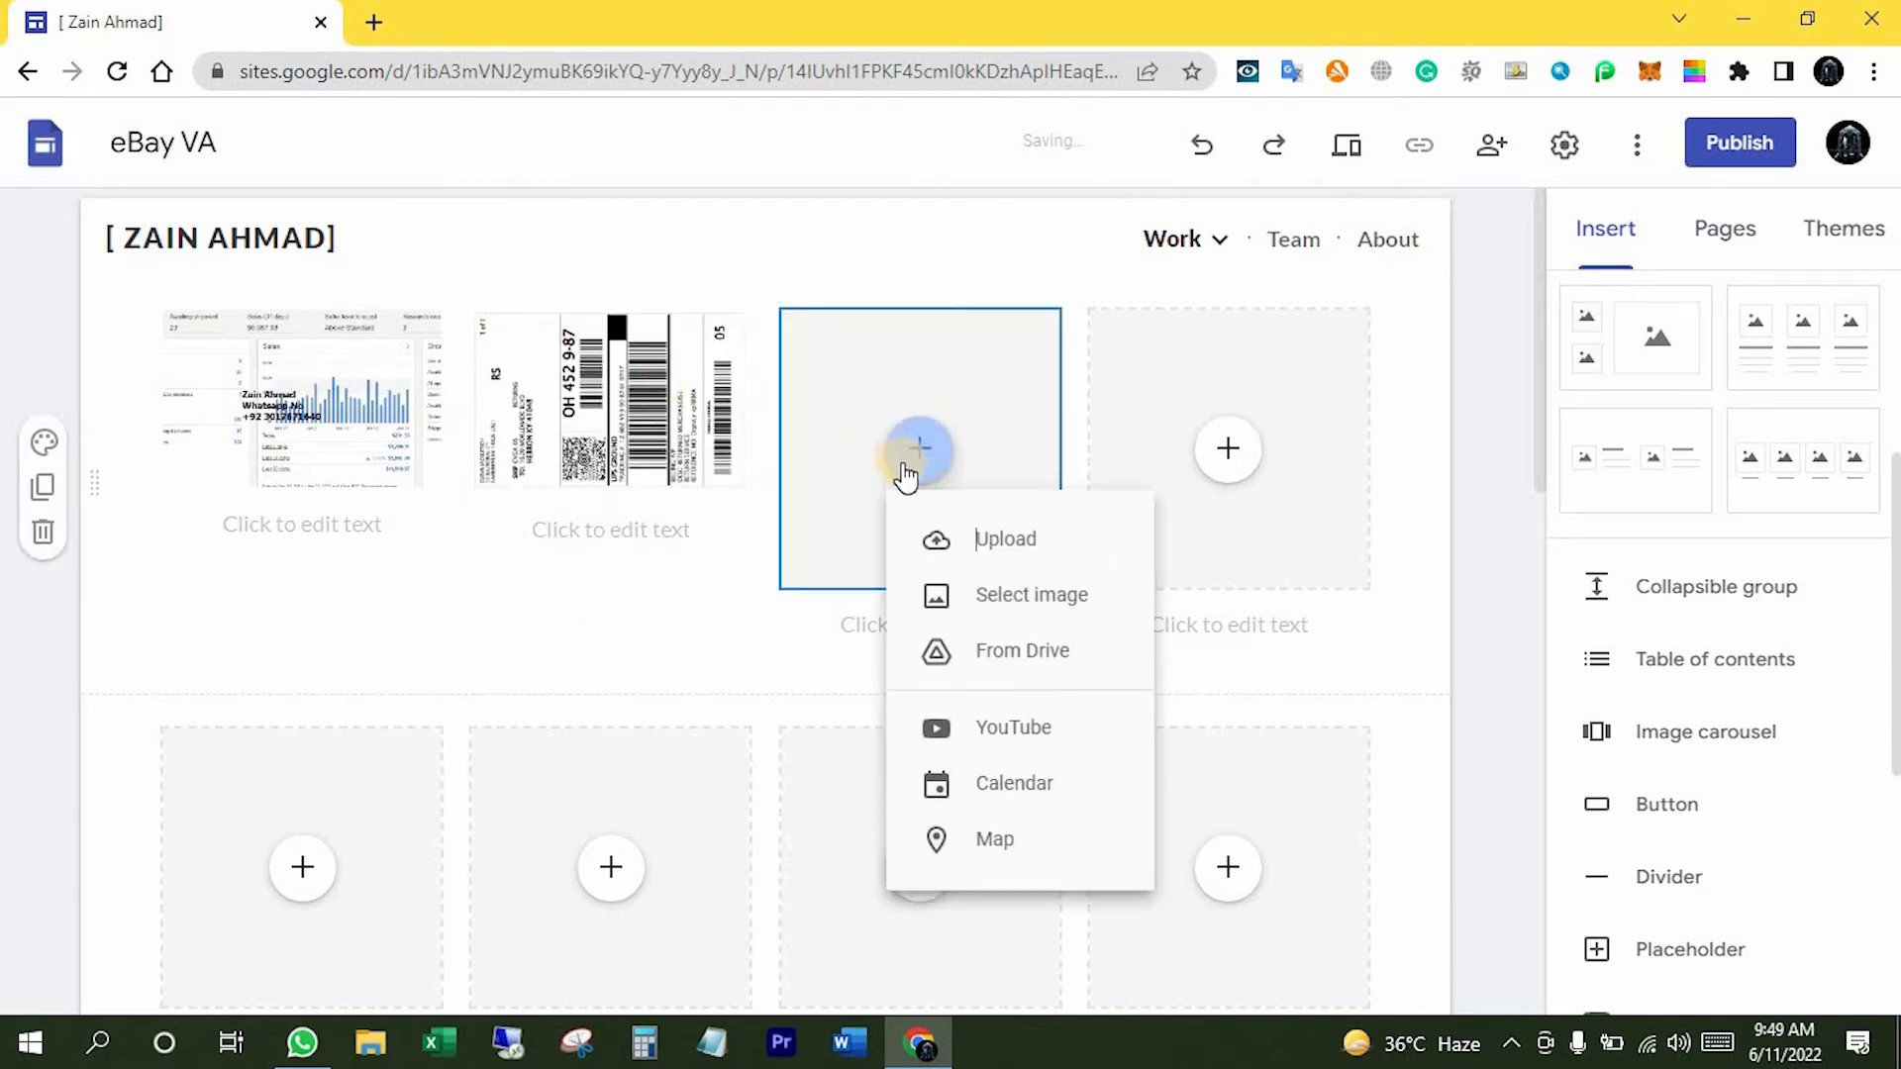
left_click(968, 574)
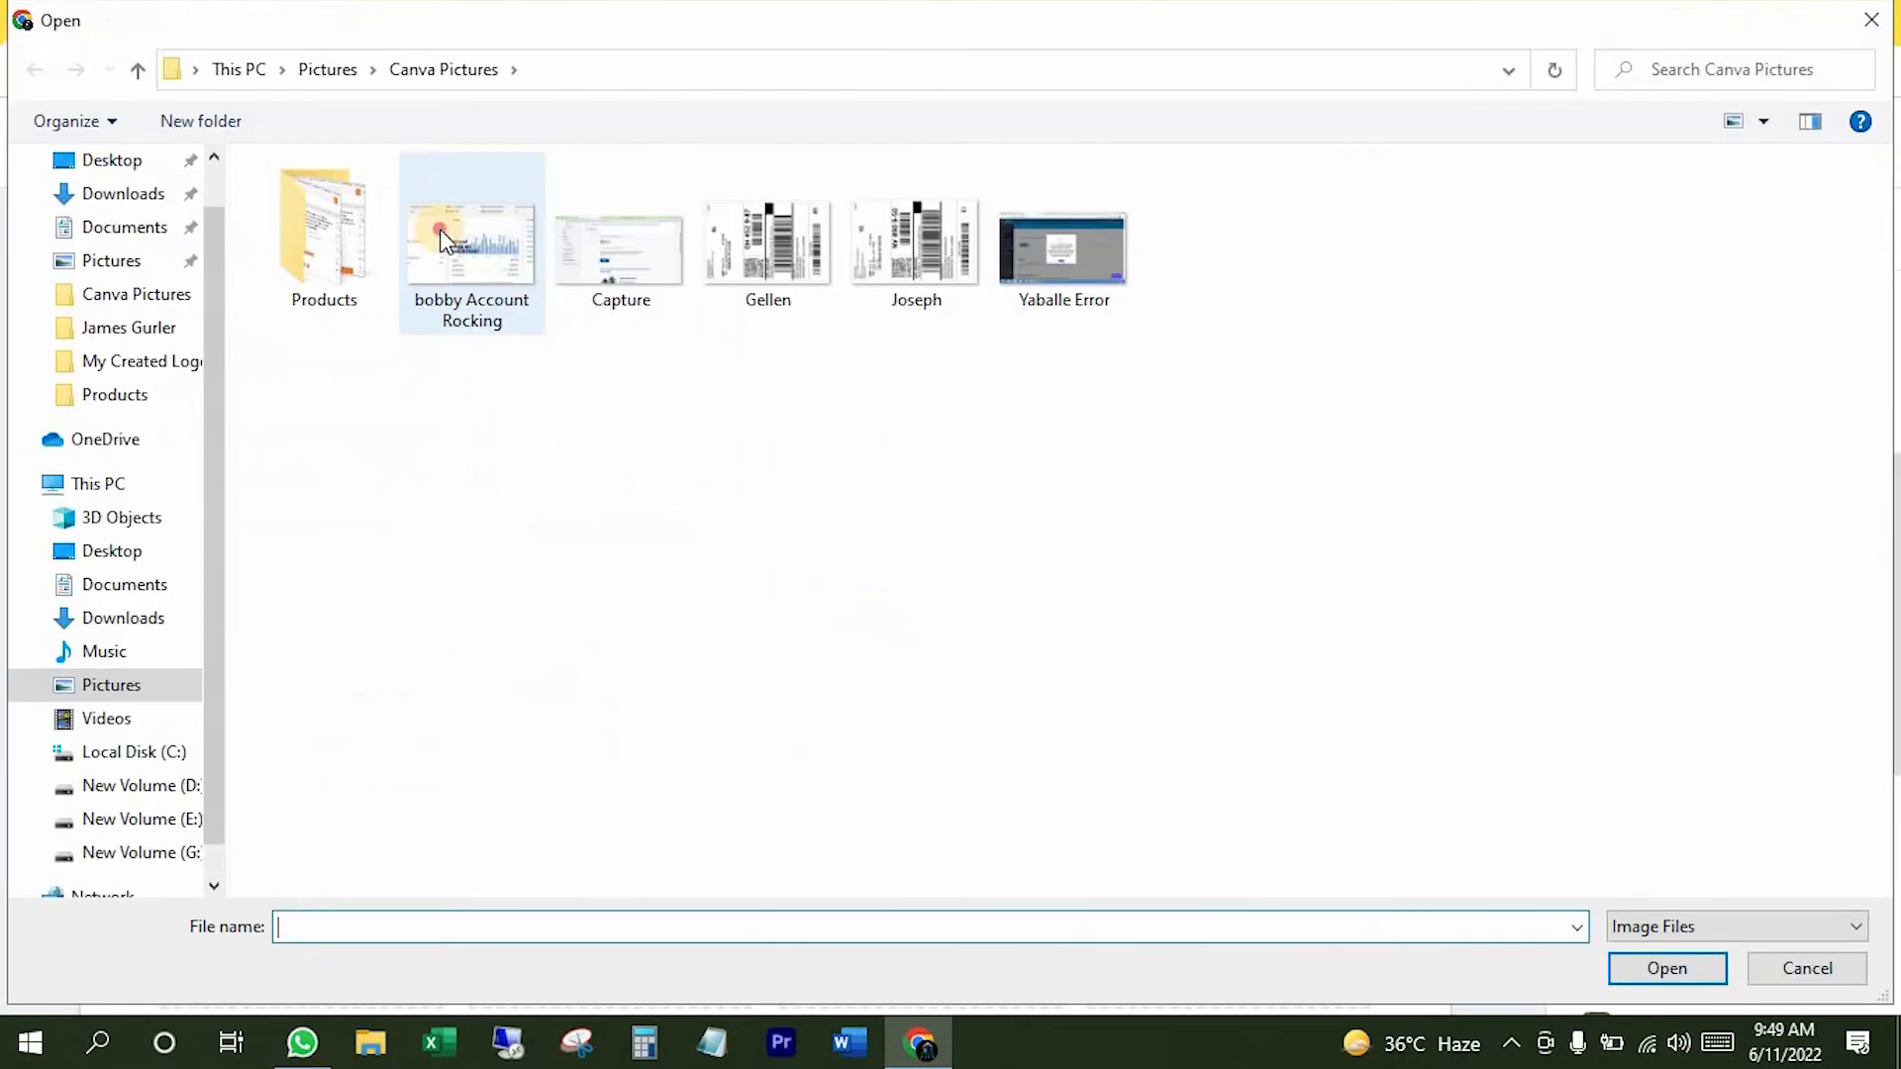
double_click(439, 229)
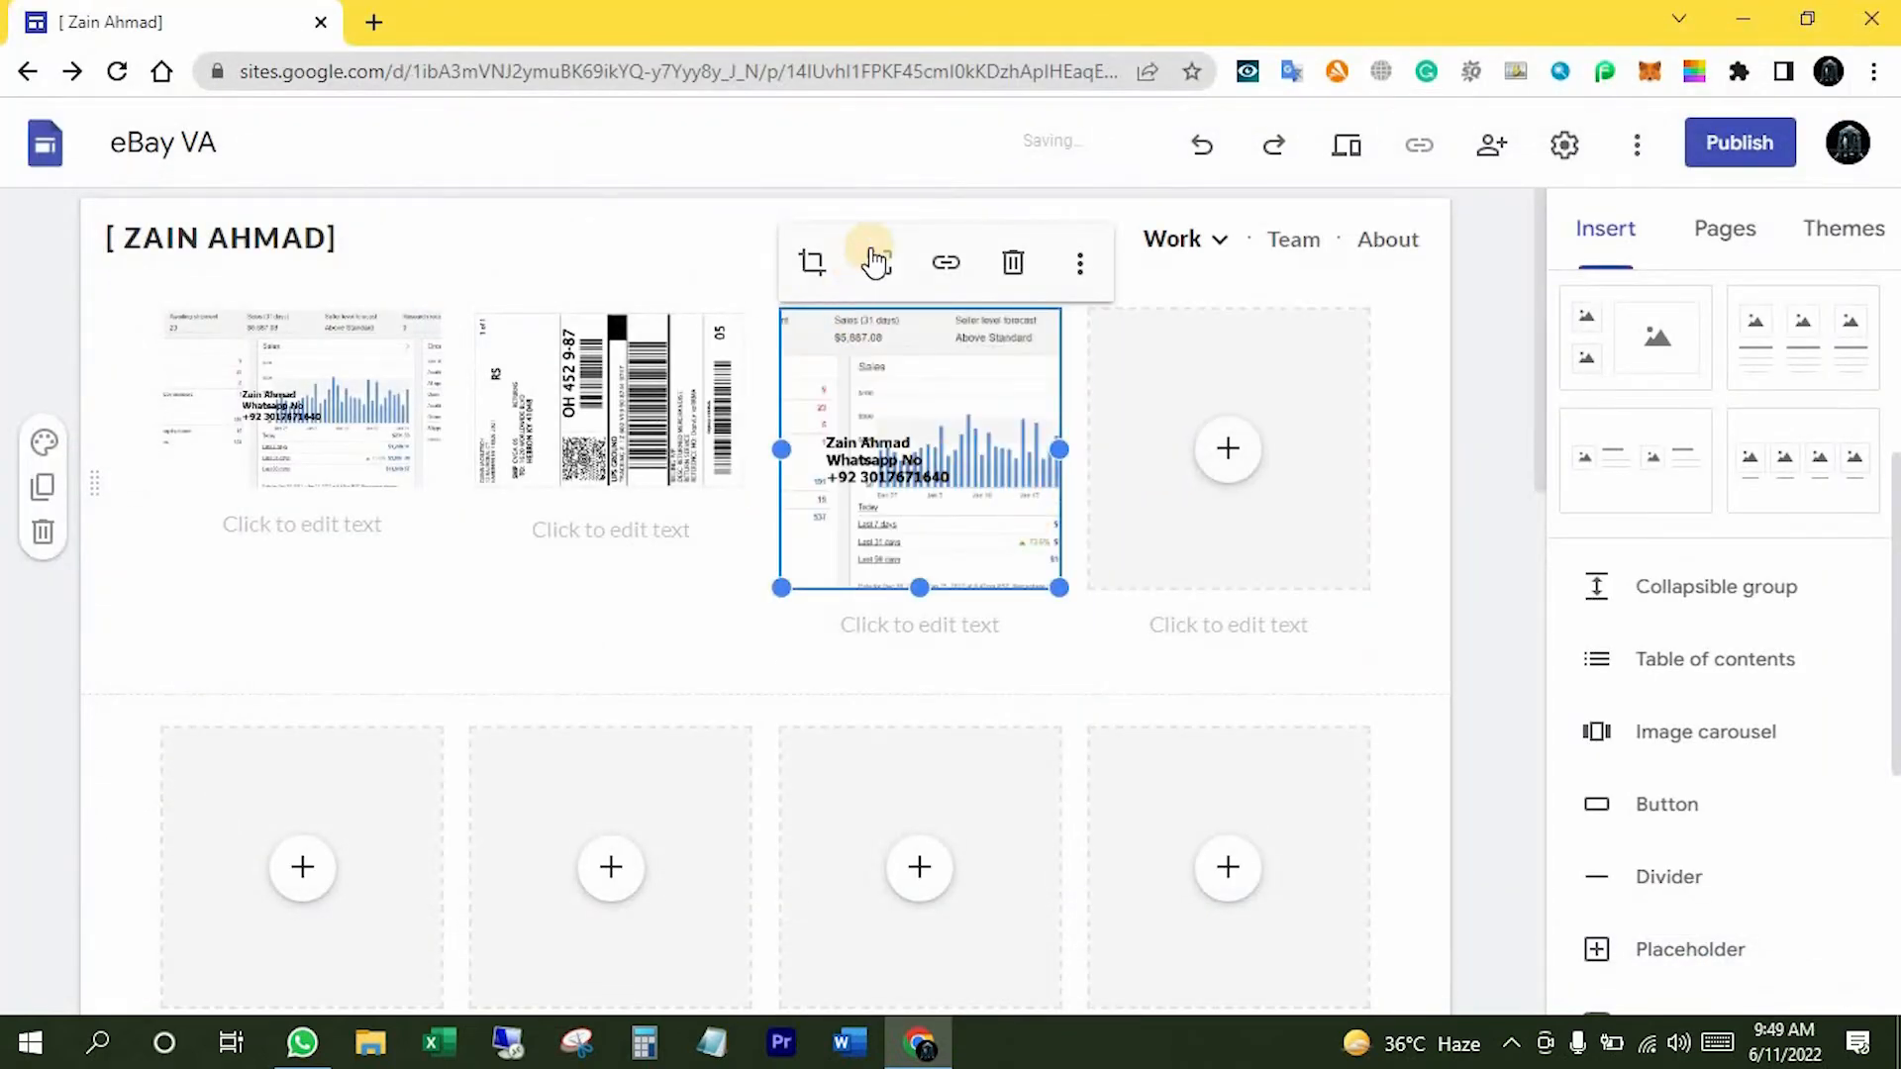
left_click(875, 261)
- Fill the fourth placeholder of the first row with the account screenshot from Canva Pictures, uncropped
left_click(1228, 448)
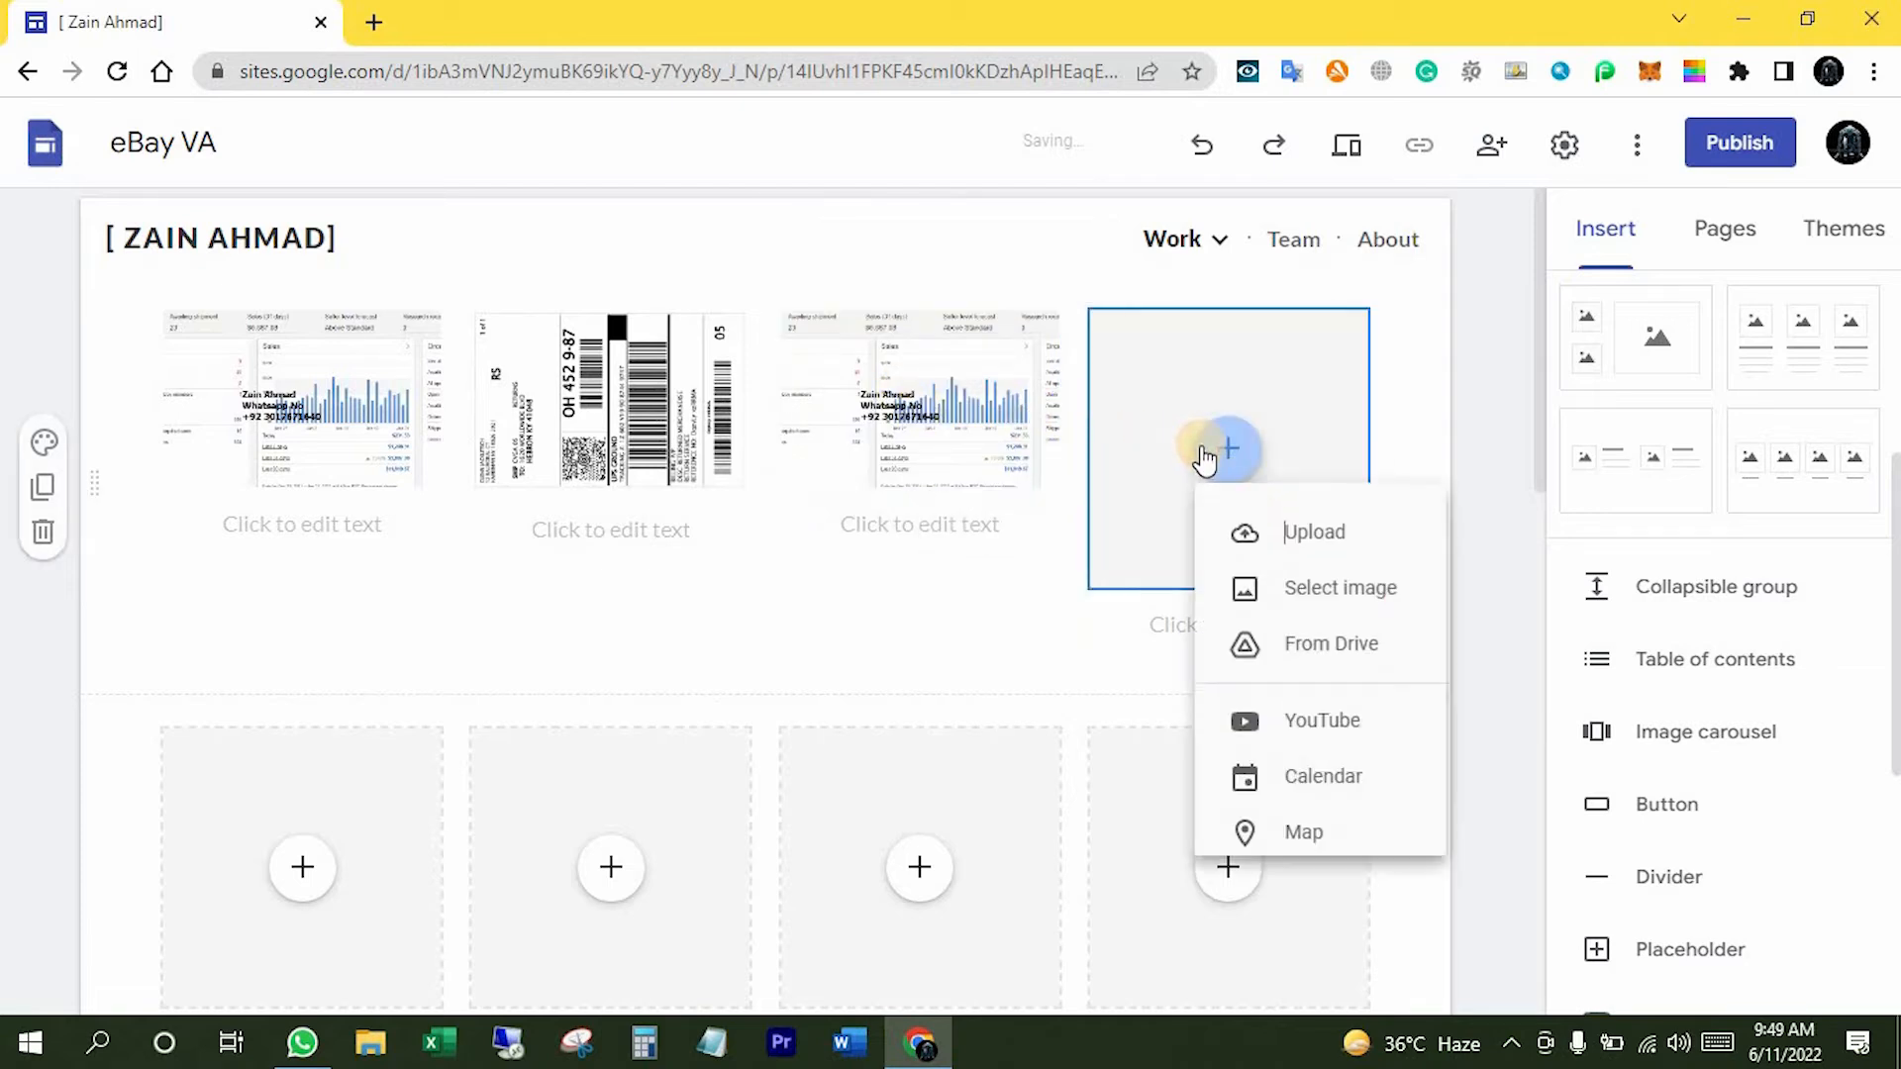
left_click(1264, 543)
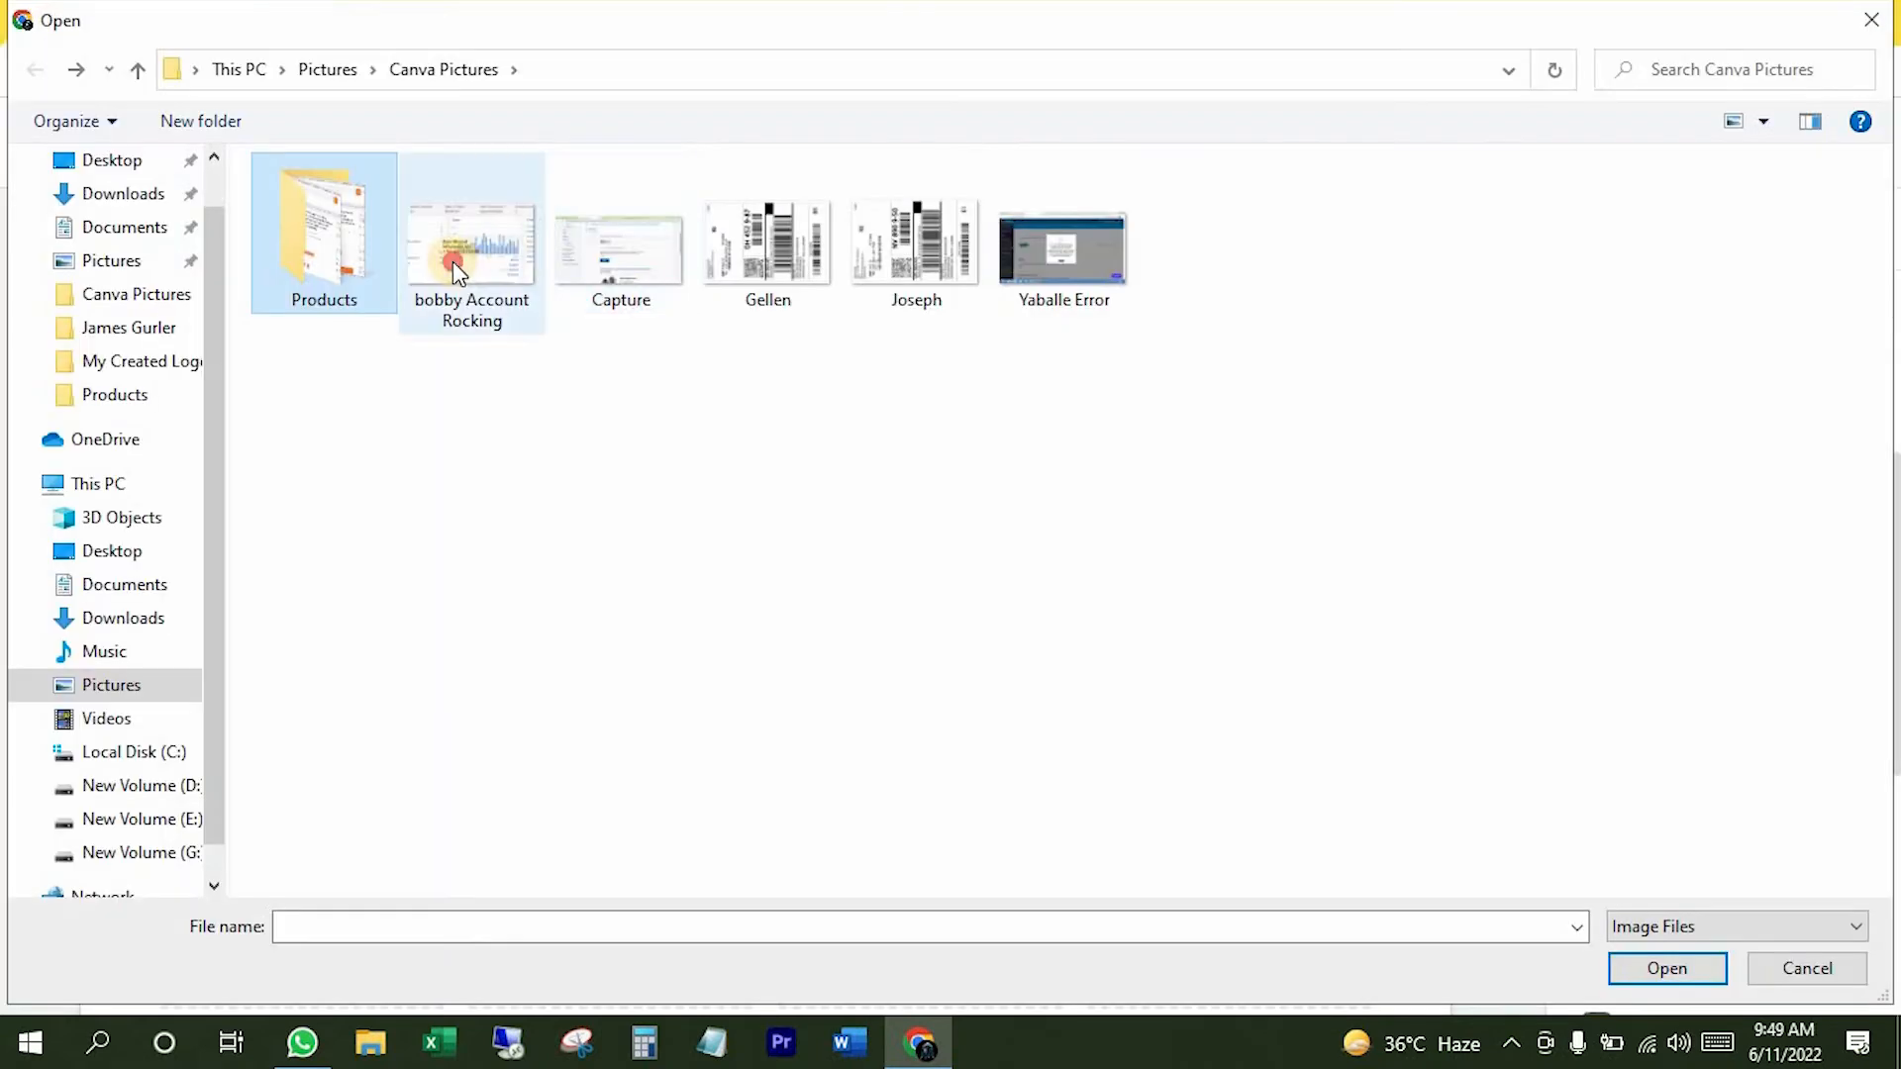
double_click(453, 261)
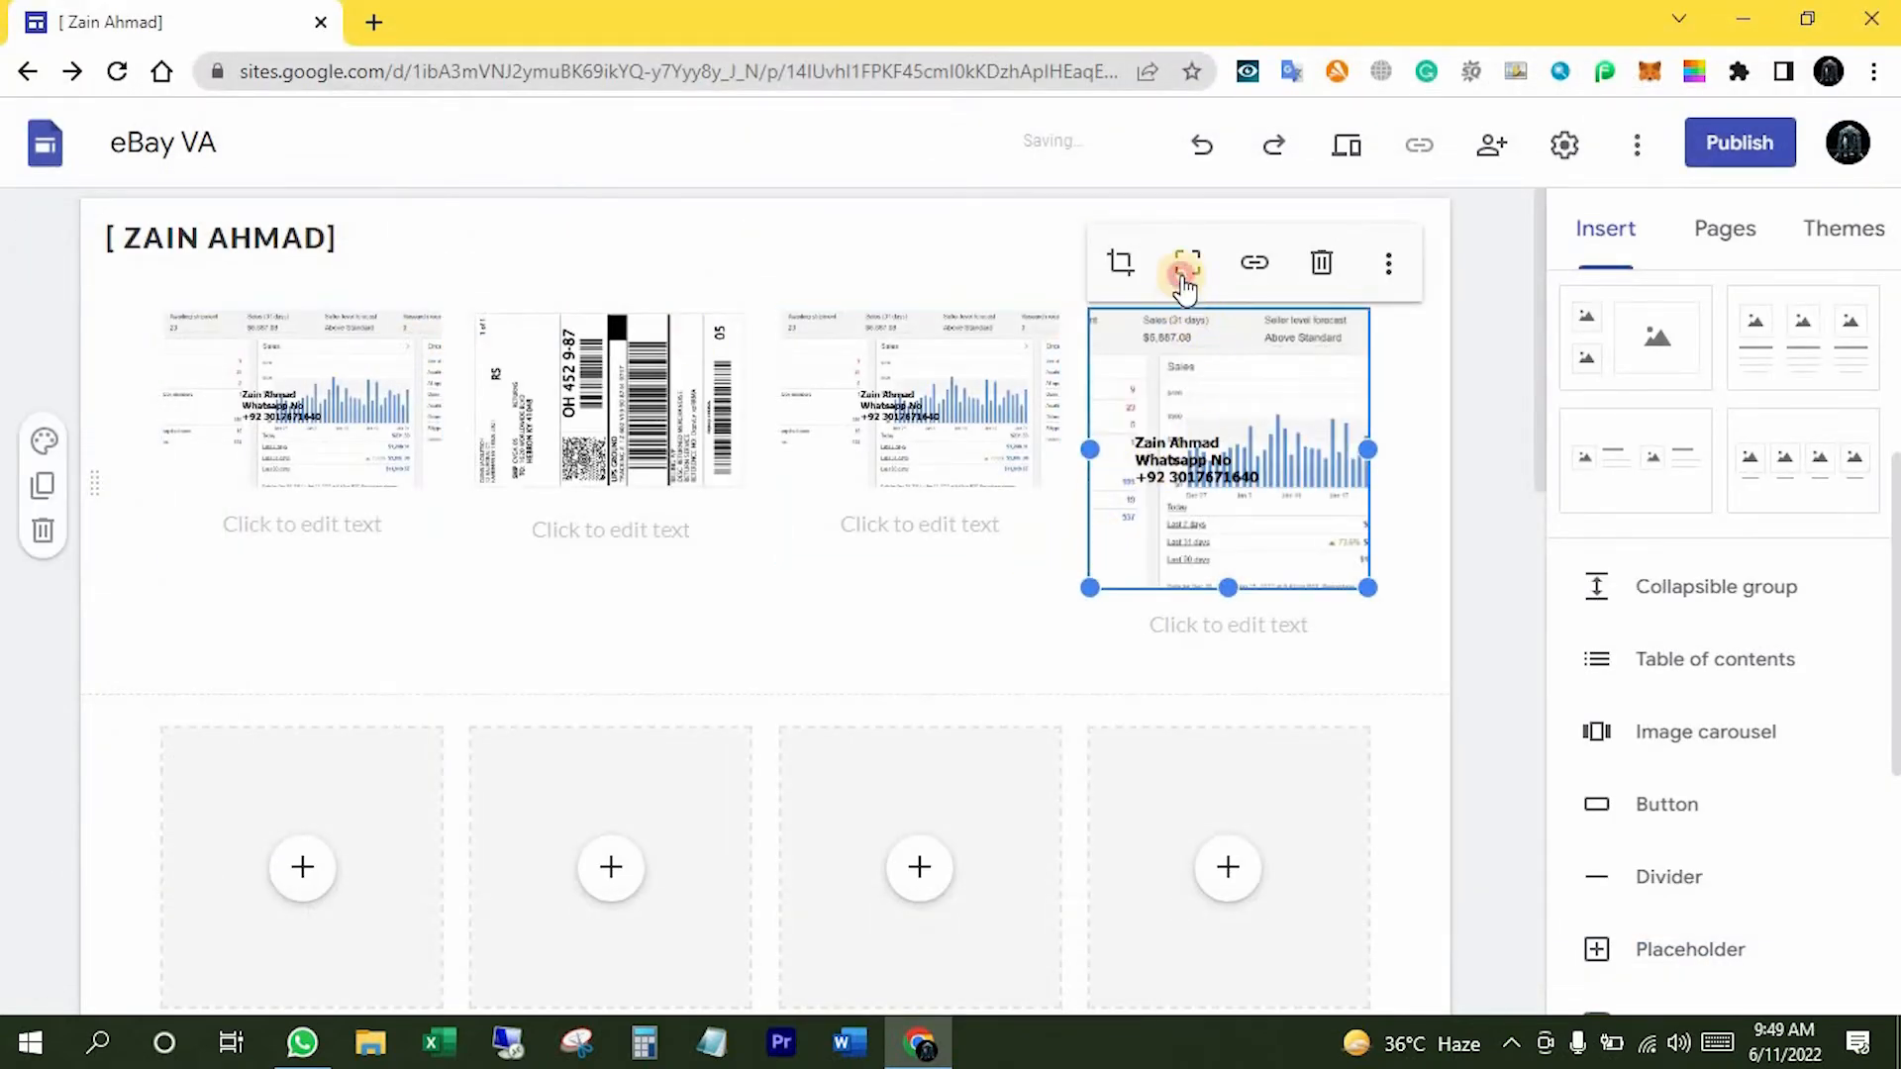
- Upload the account screenshot into the first placeholder of the second row and uncrop it
scroll(589, 634, "down", 1)
left_click(305, 619)
left_click(336, 637)
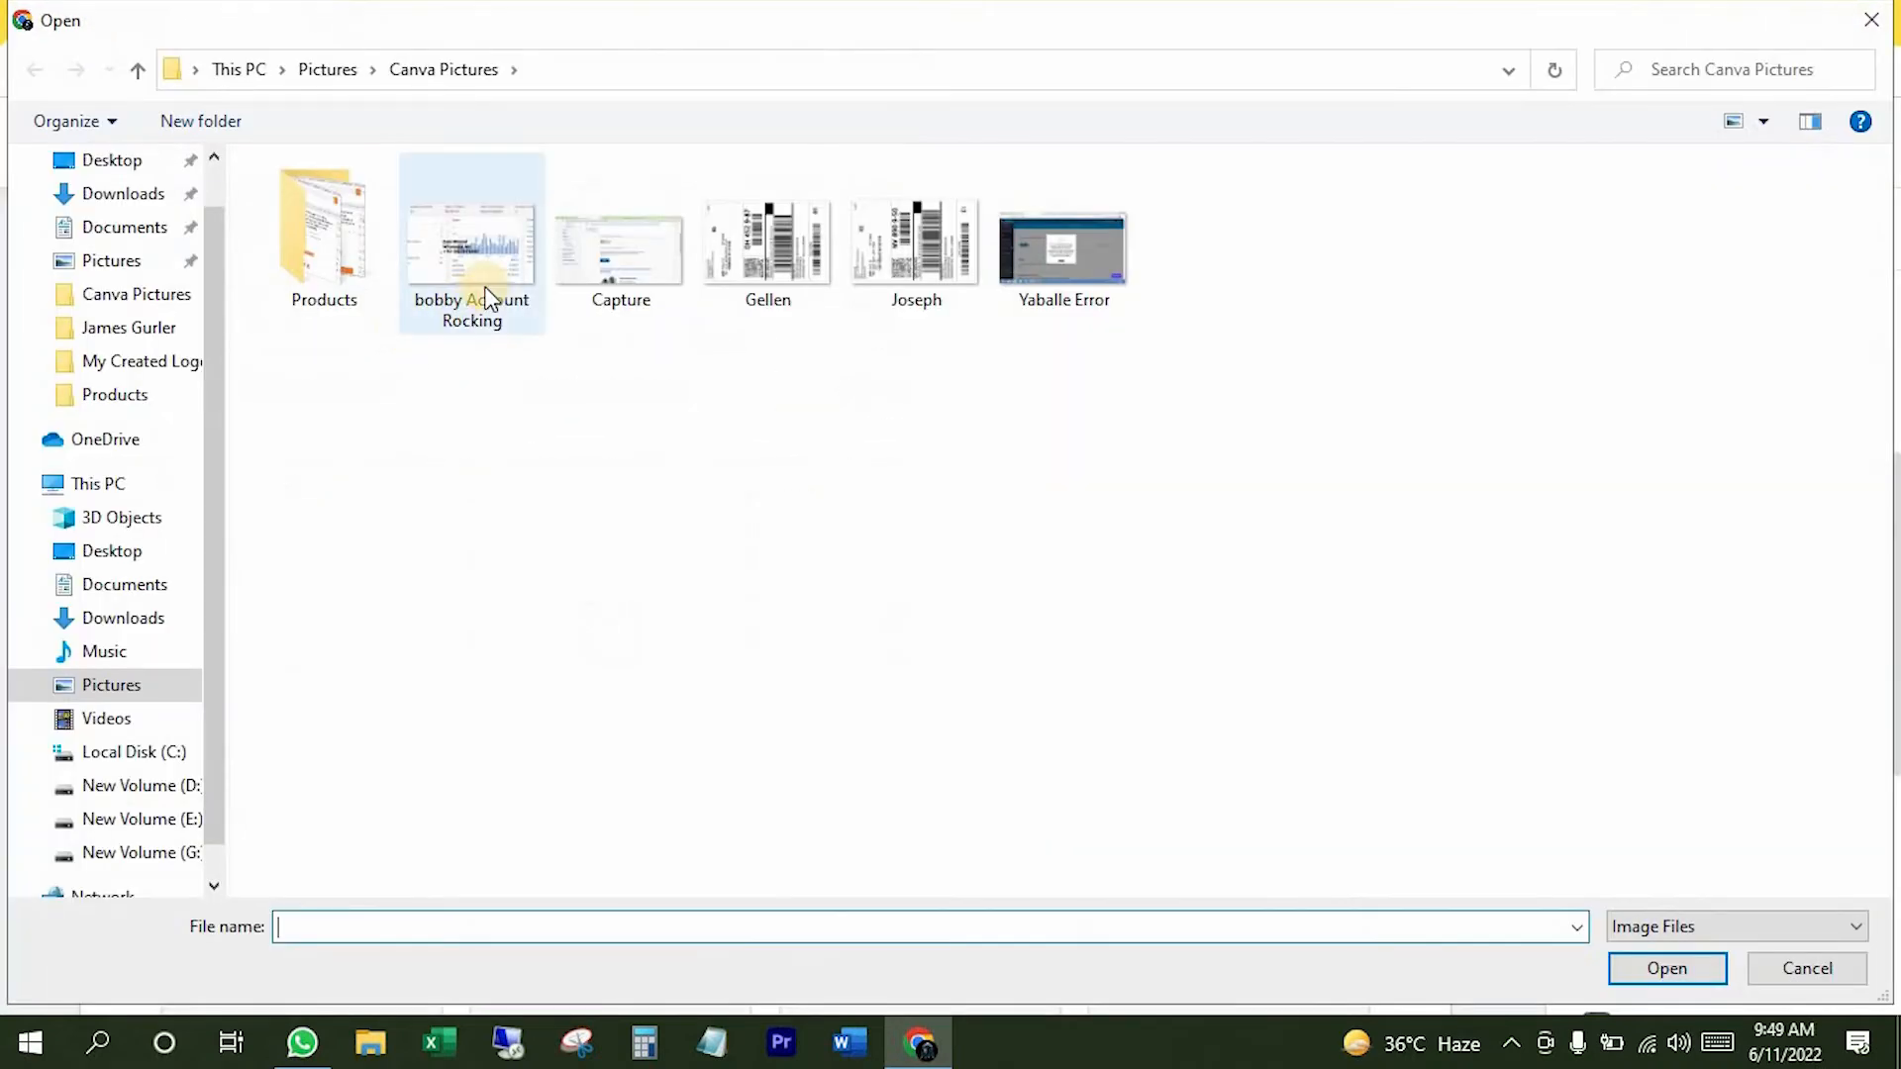
double_click(479, 295)
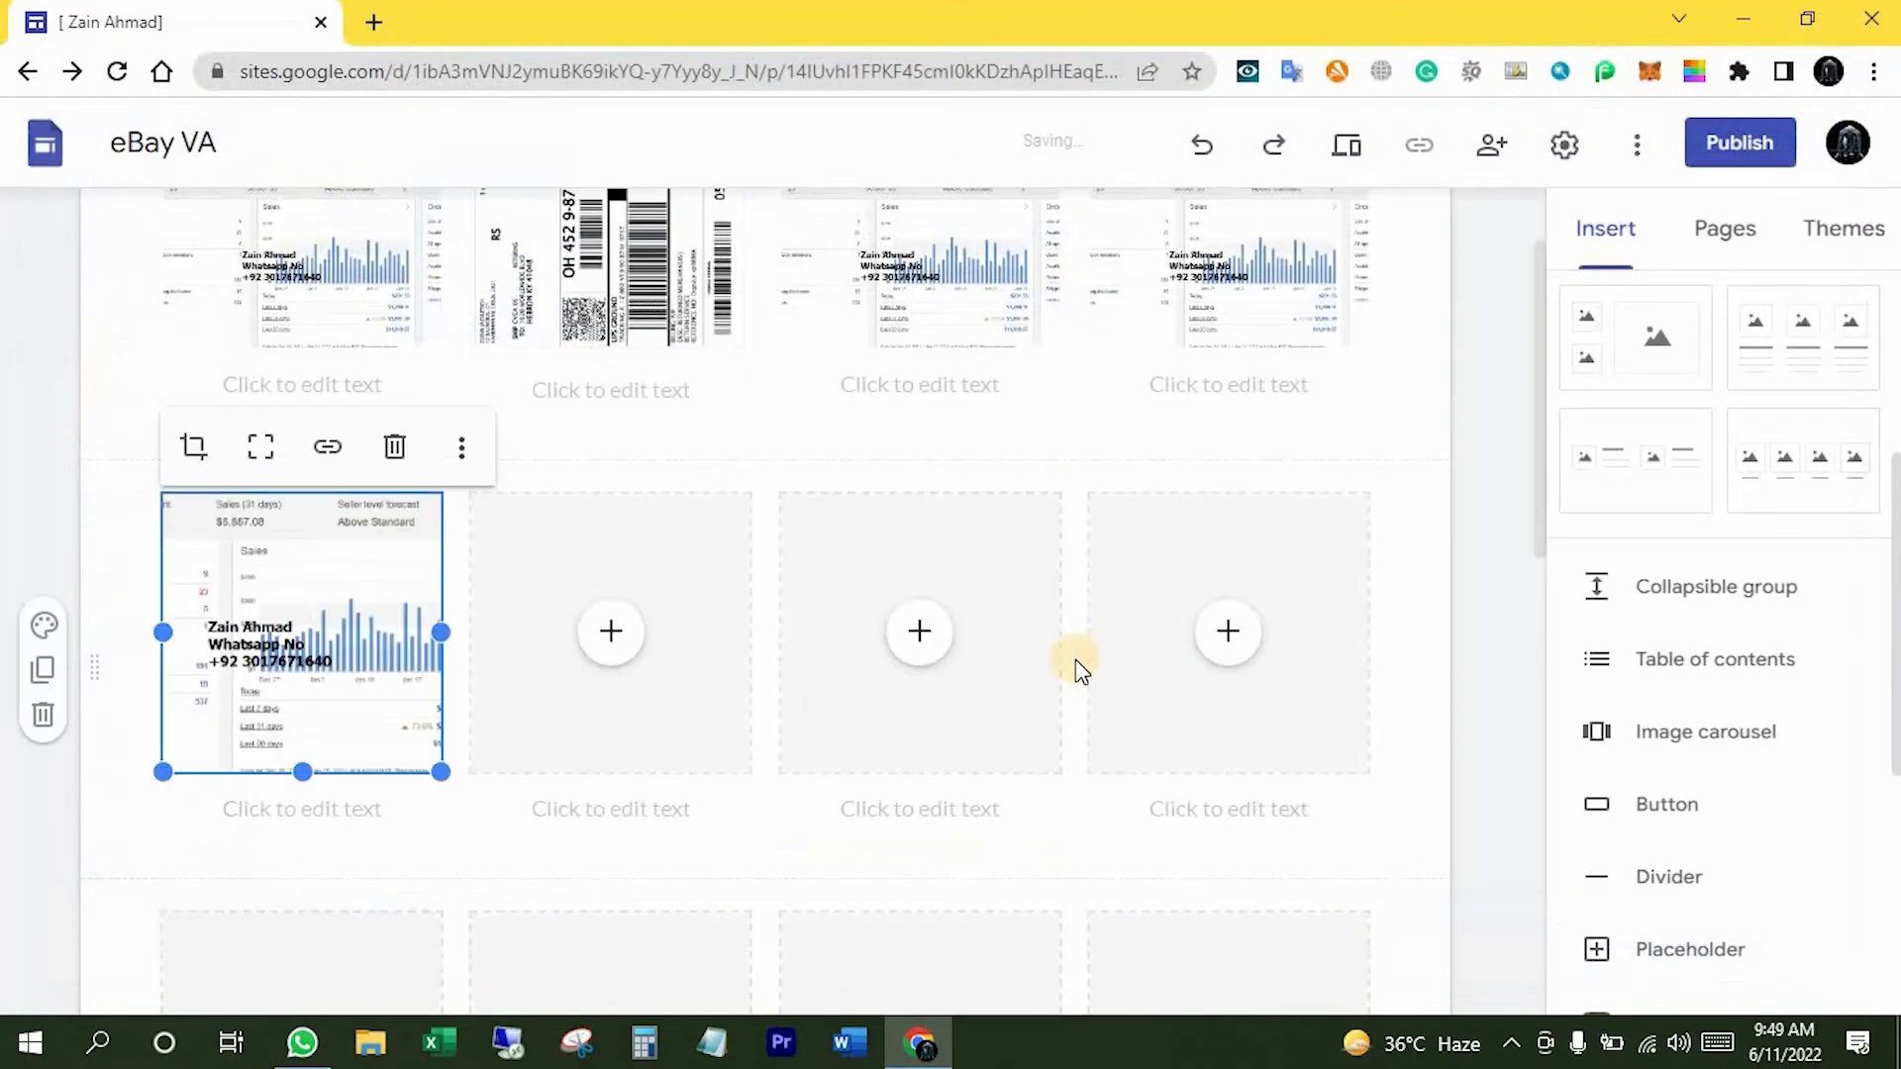
left_click(261, 446)
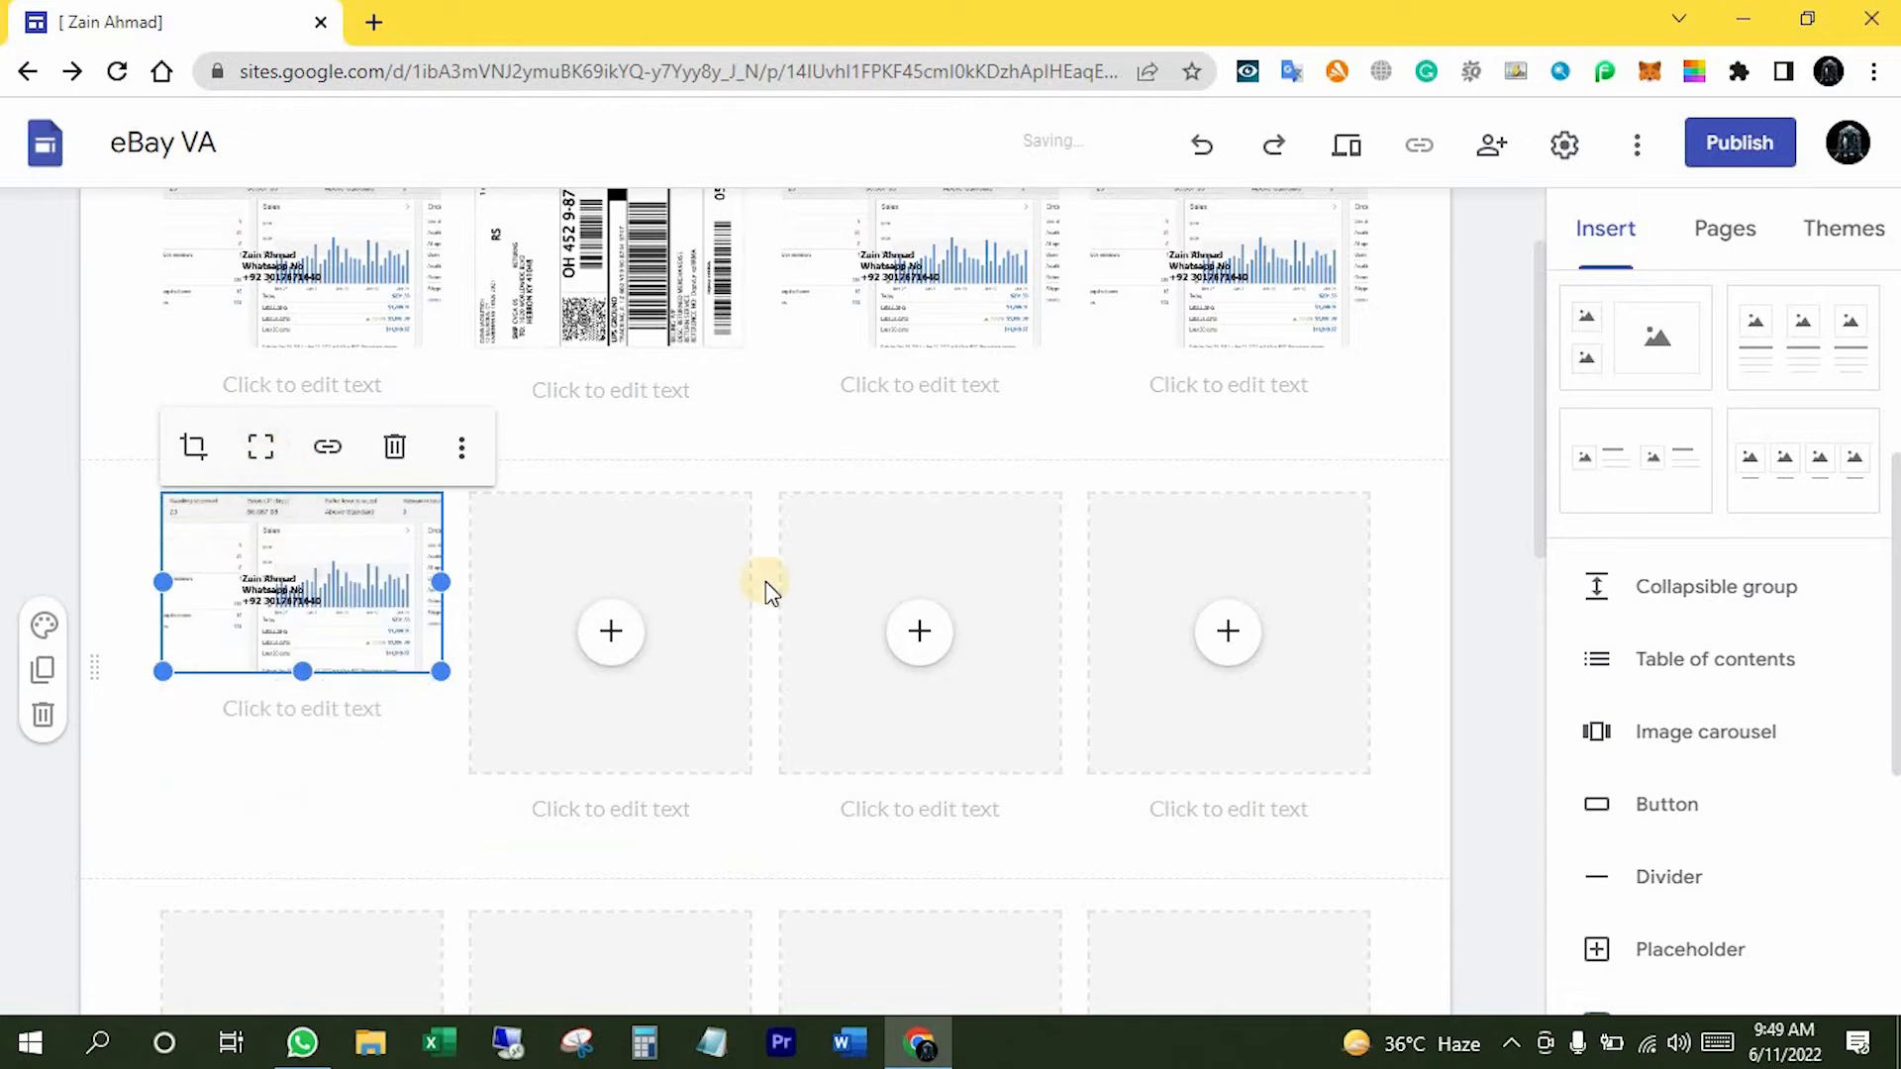
- Caption the first image "eBay Client Name...." and the second image "Client Name Or project name" in the first row
scroll(254, 544, "up", 2)
left_click(254, 524)
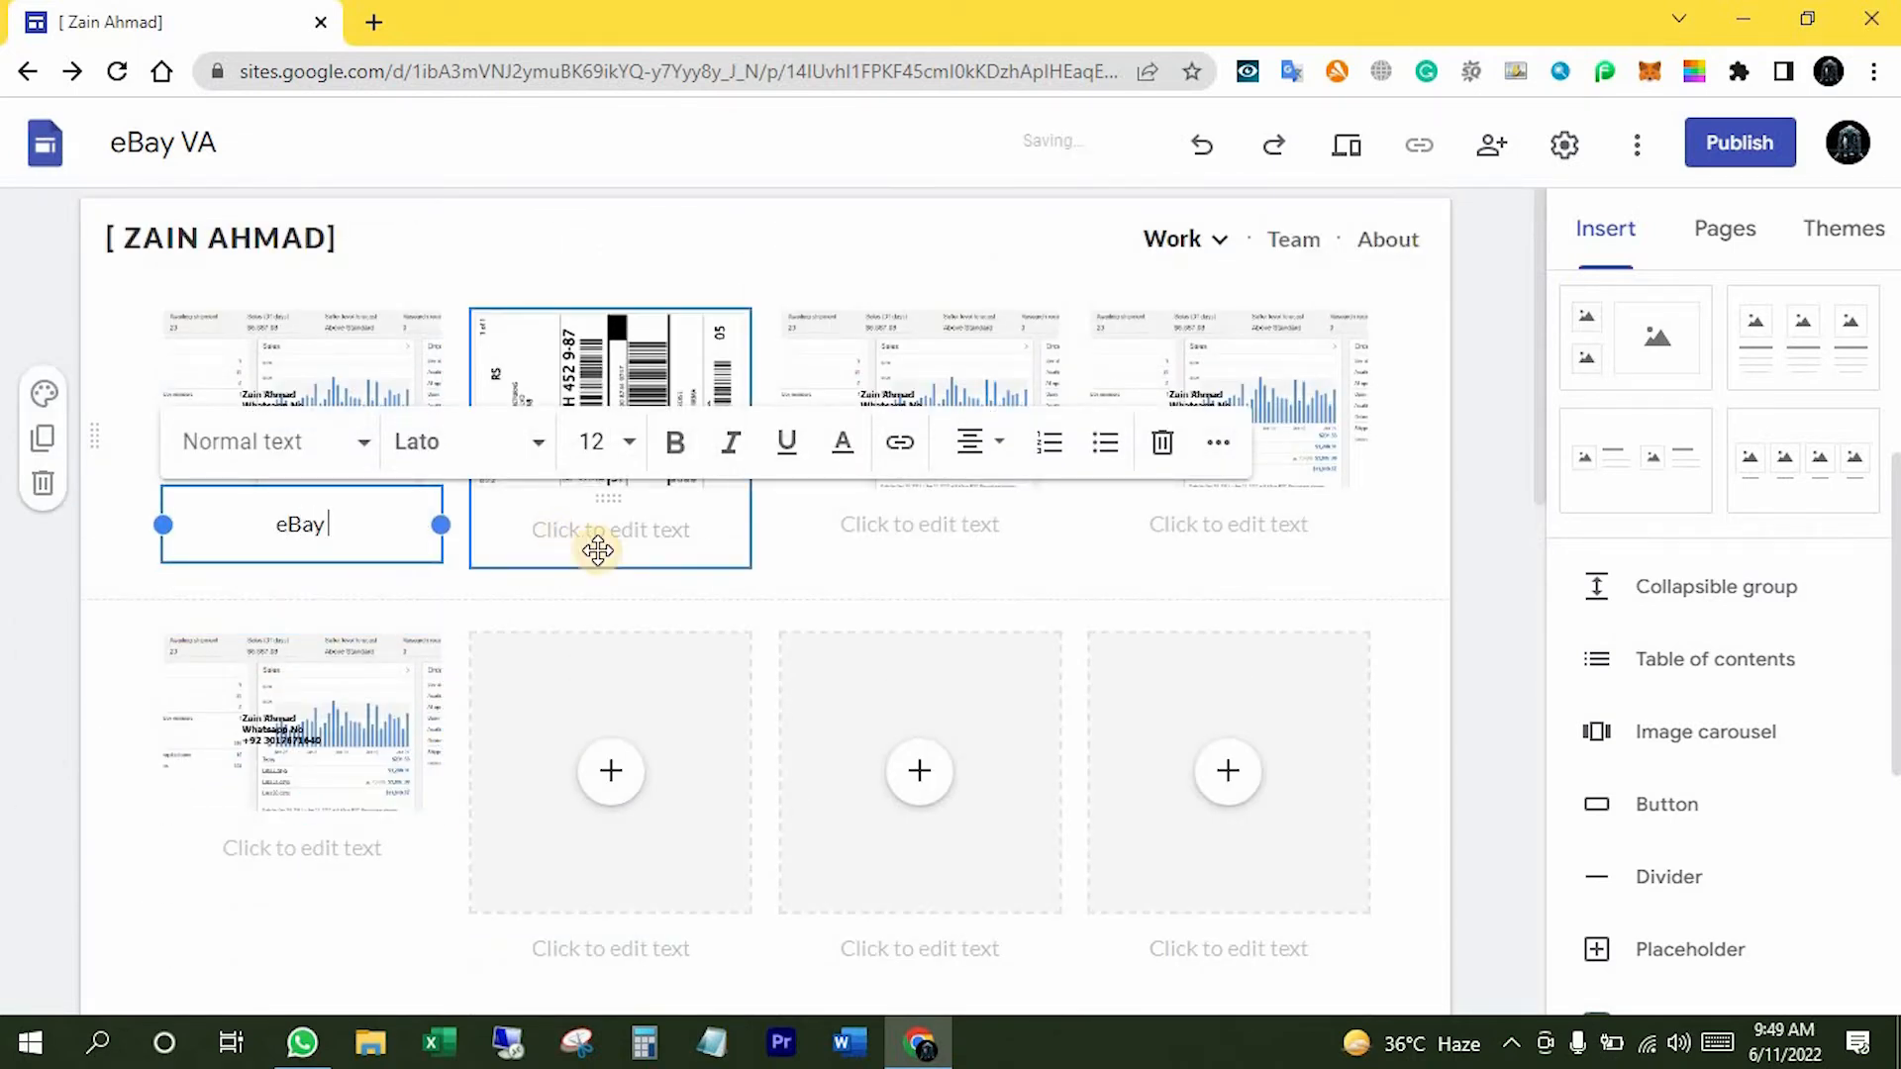
left_click(599, 540)
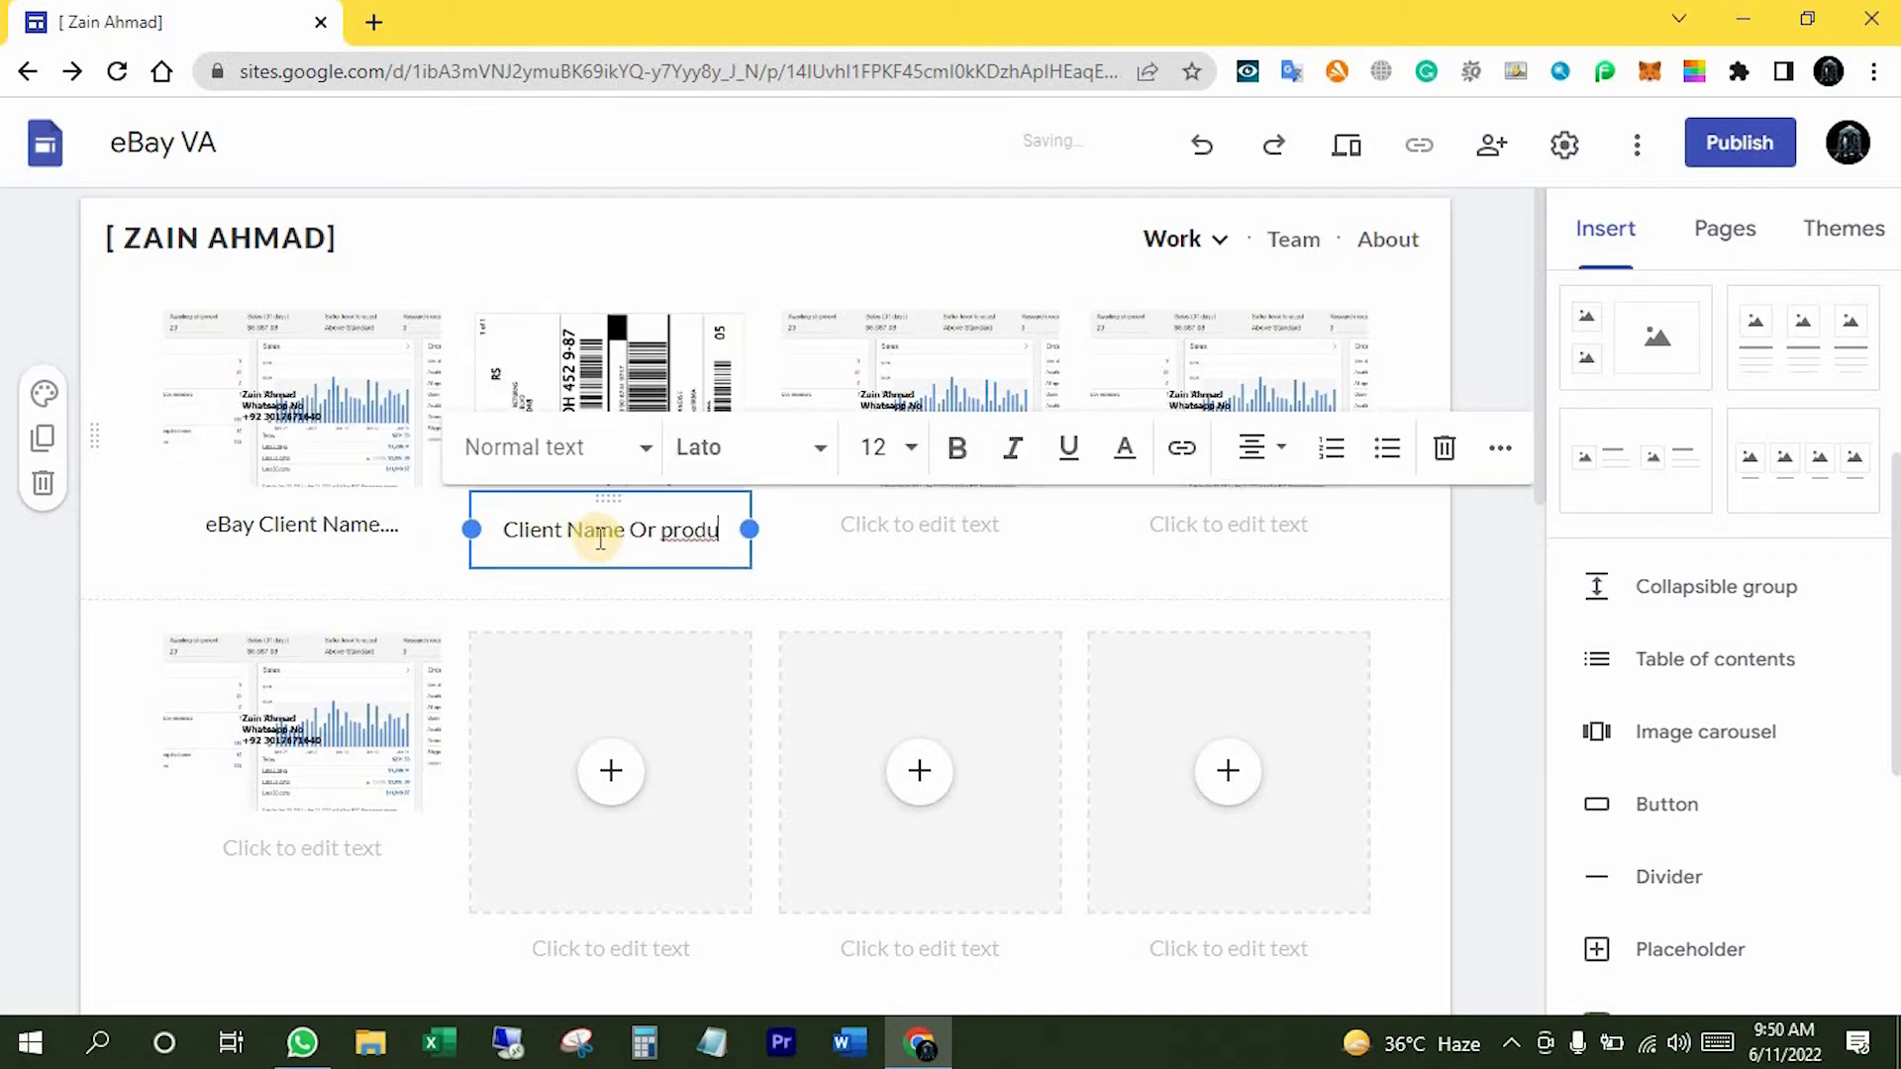
type("name")
left_click(846, 708)
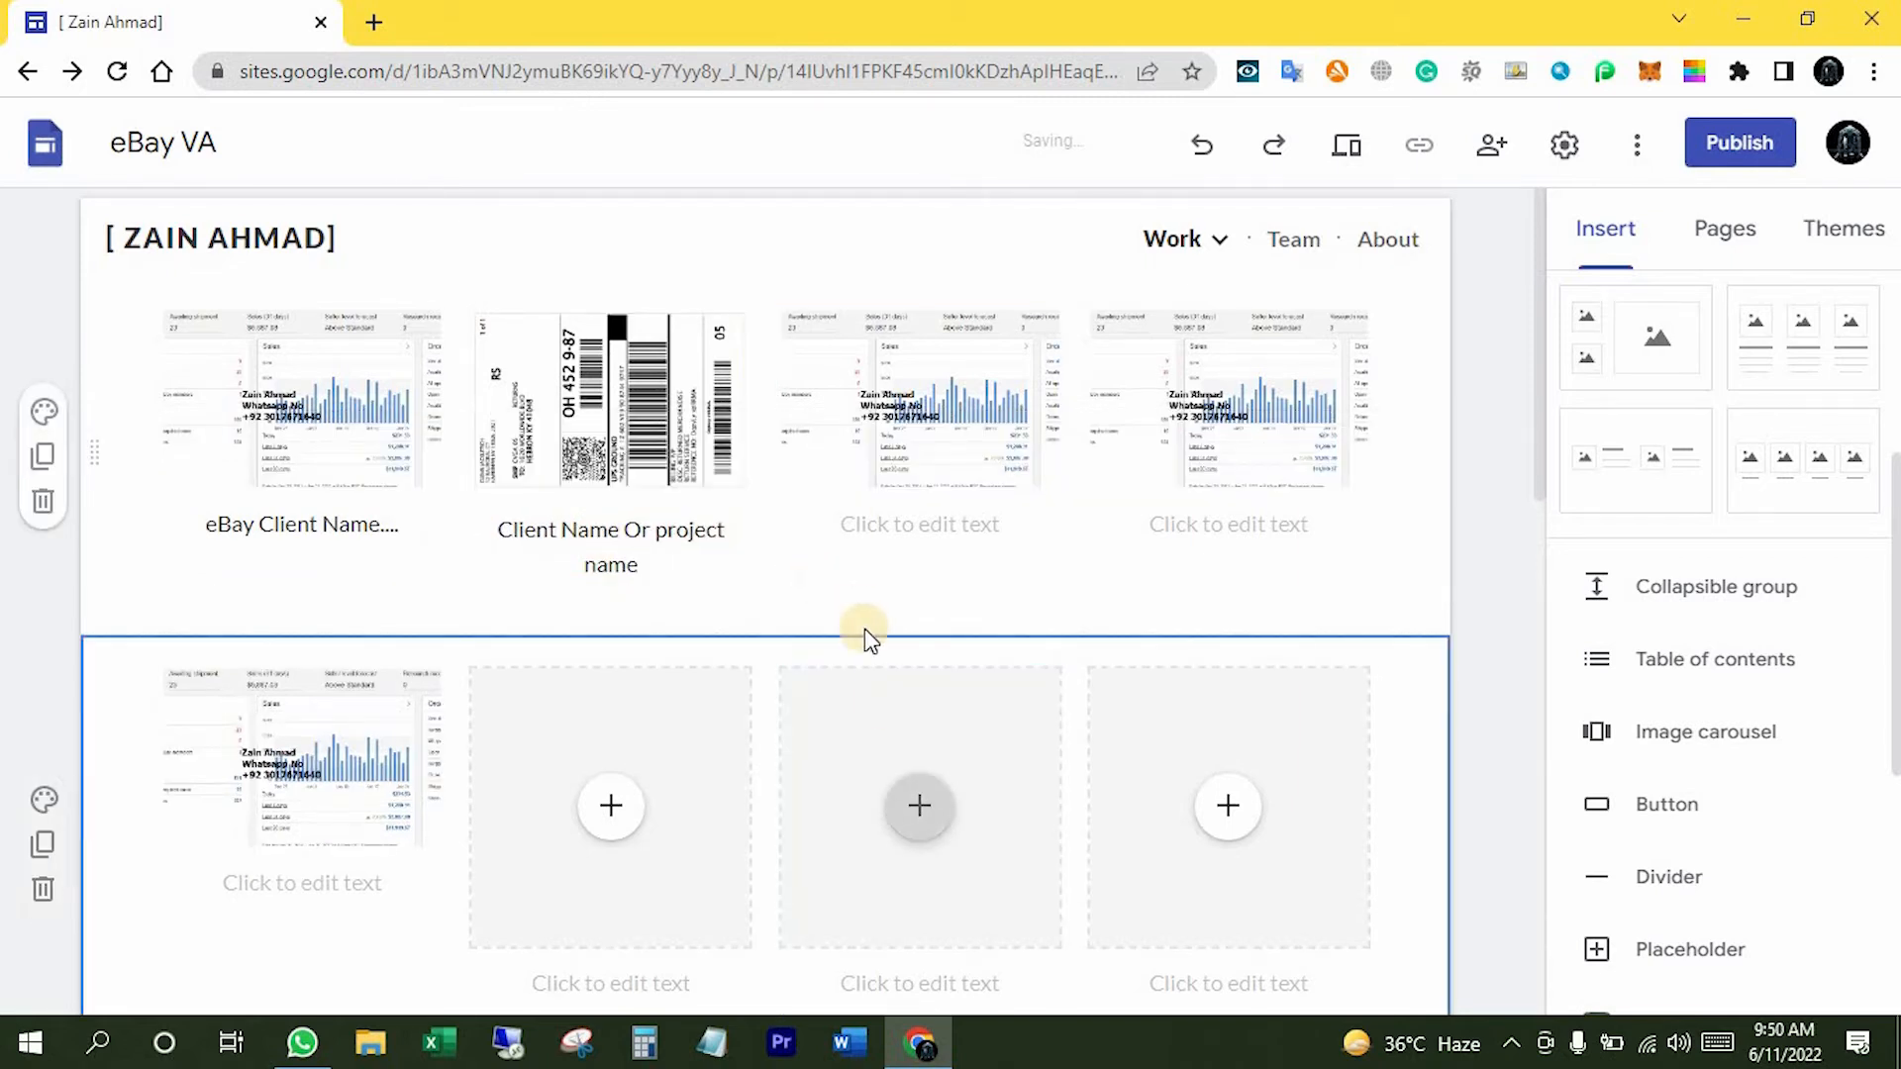
- Apply the Simple theme to the site with the pink colour
scroll(865, 639, "down", 3)
scroll(691, 740, "down", 5)
scroll(673, 683, "up", 4)
scroll(685, 681, "up", 4)
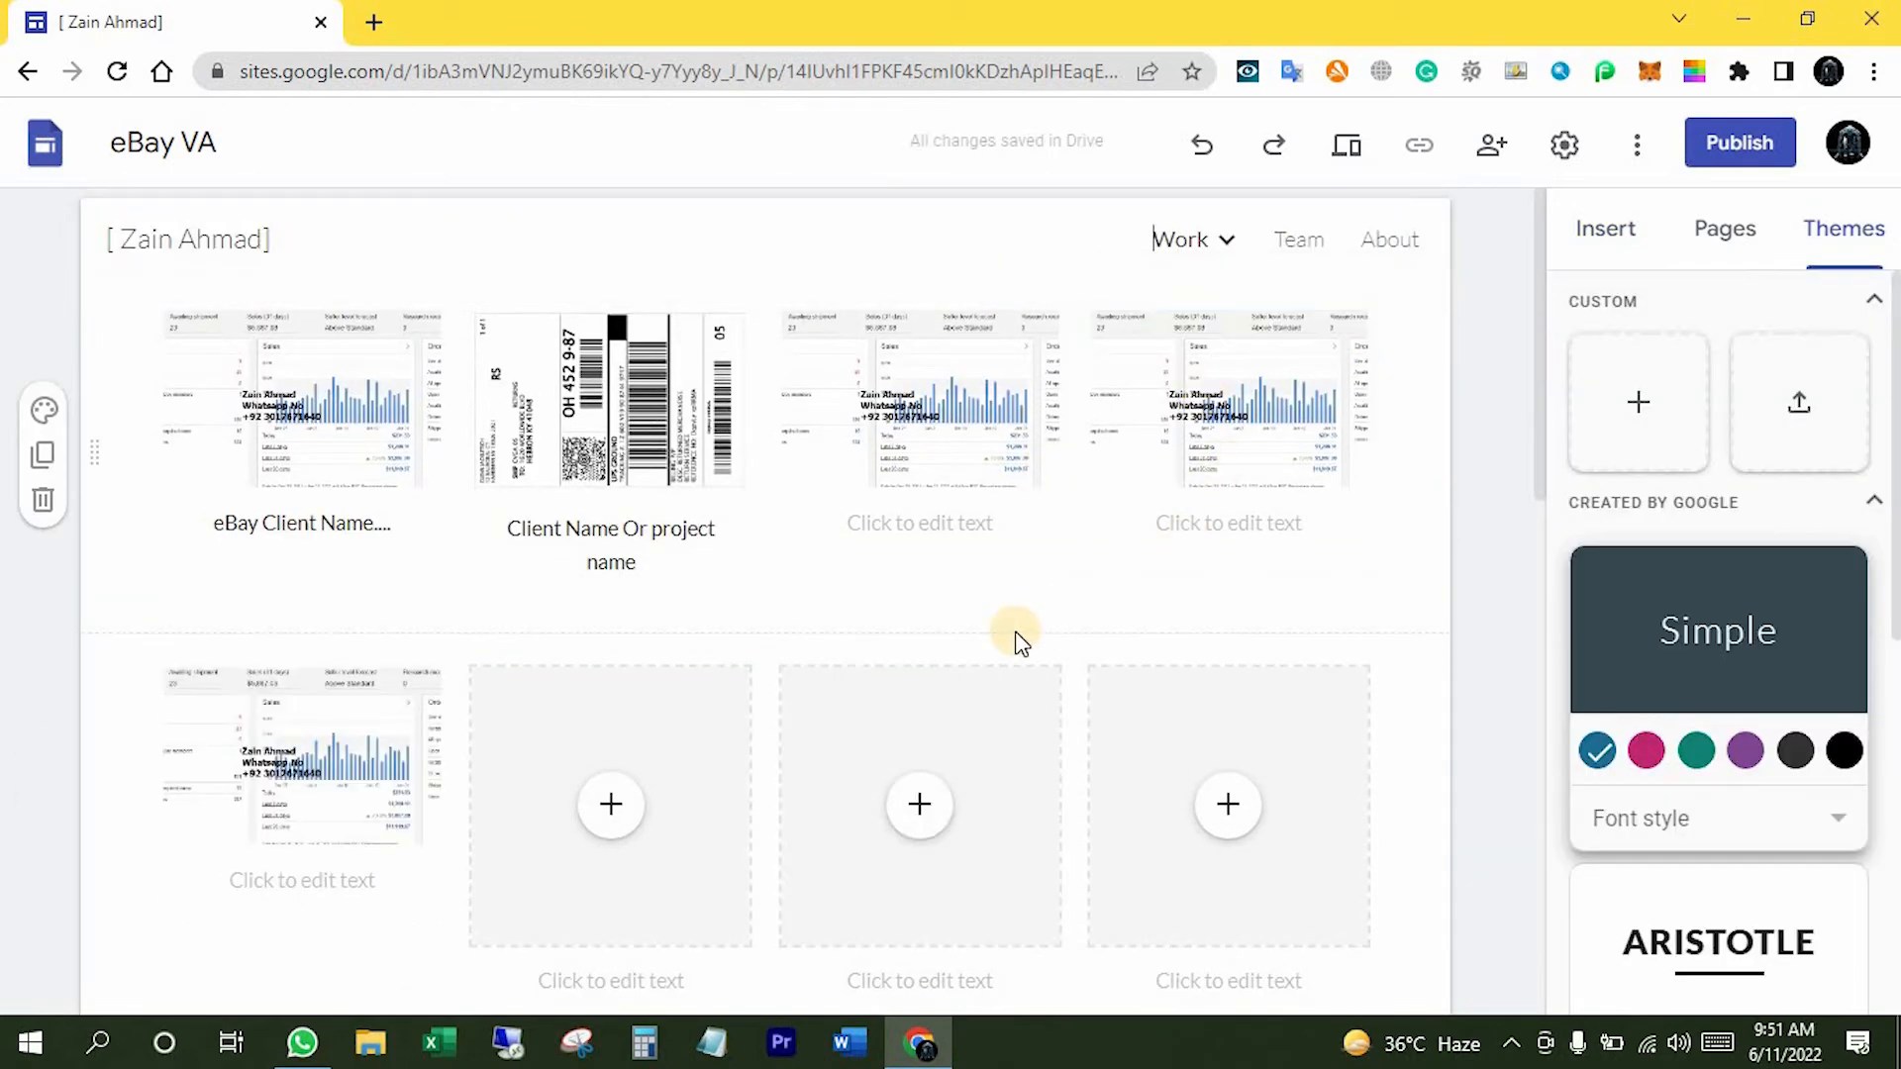
left_click(1647, 753)
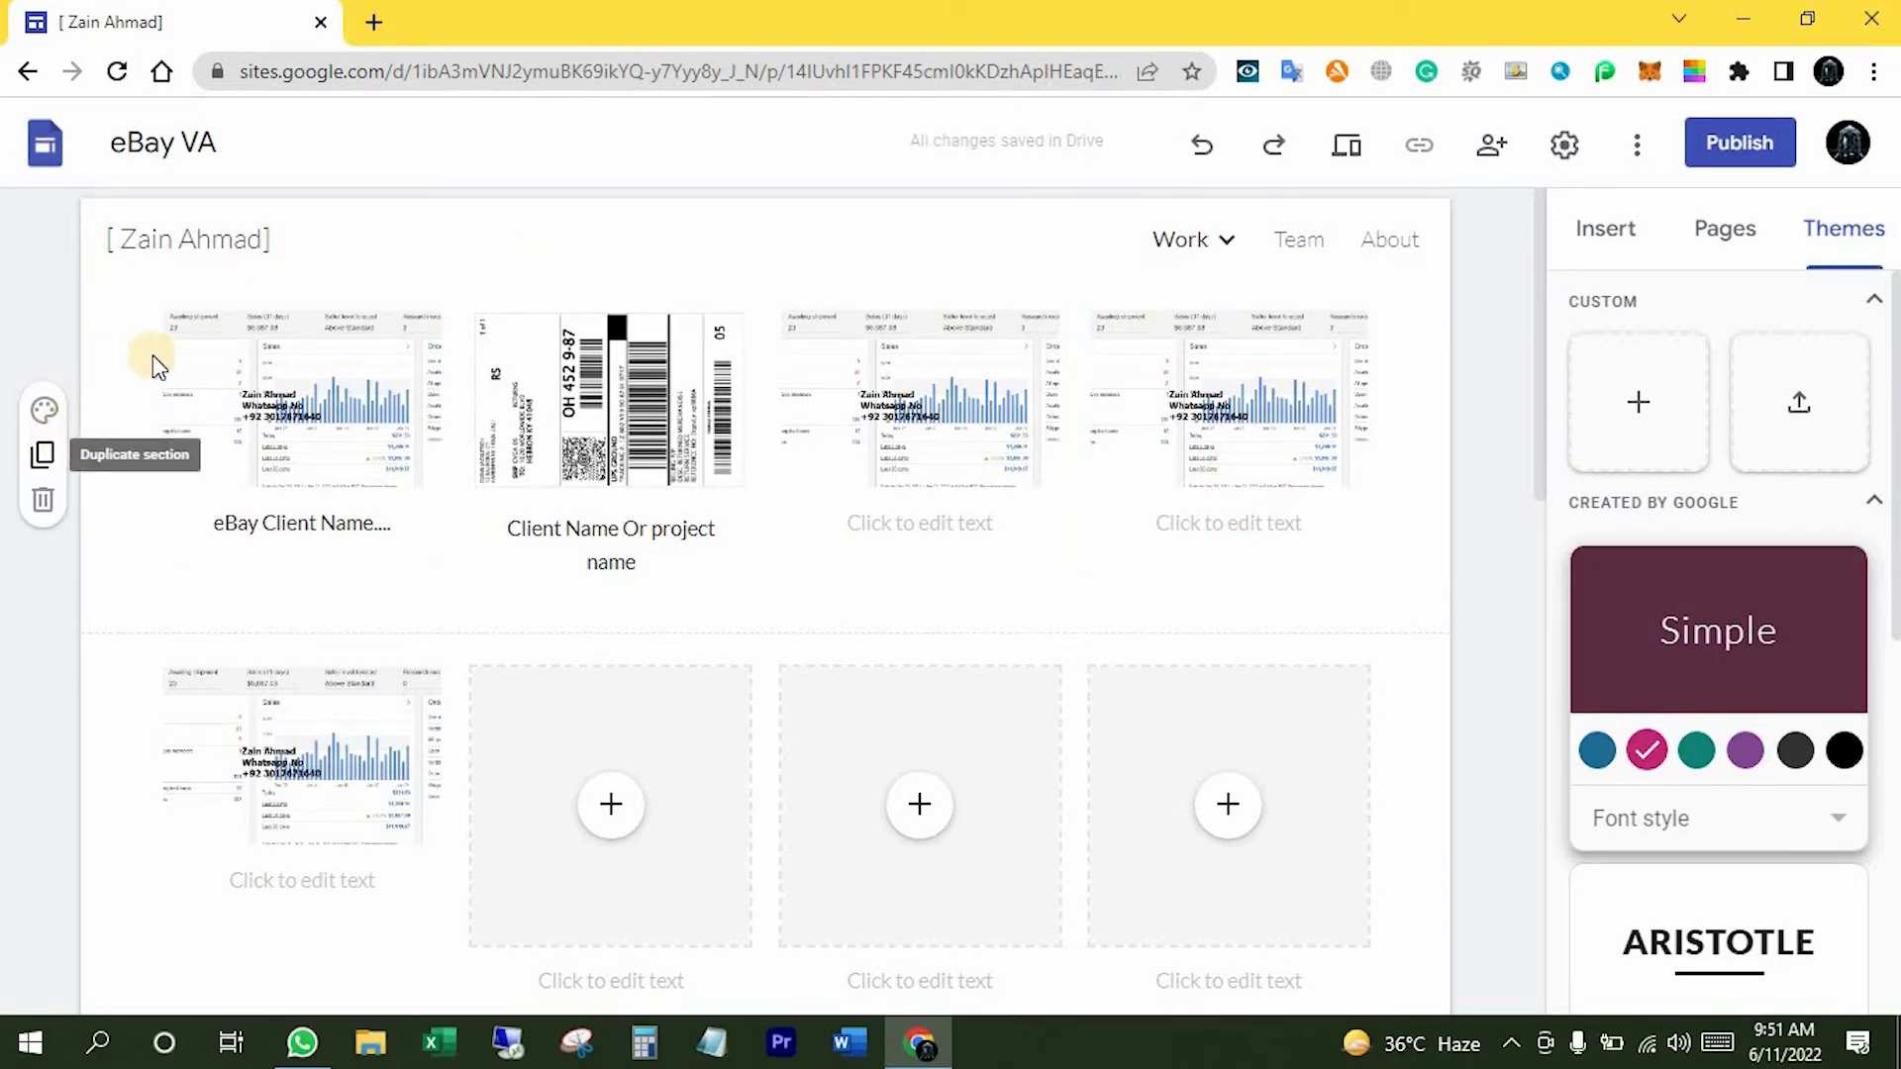
- Set the section colours of the Work page rows to Style 3 for the first and third and Style 2 for the second
left_click(57, 411)
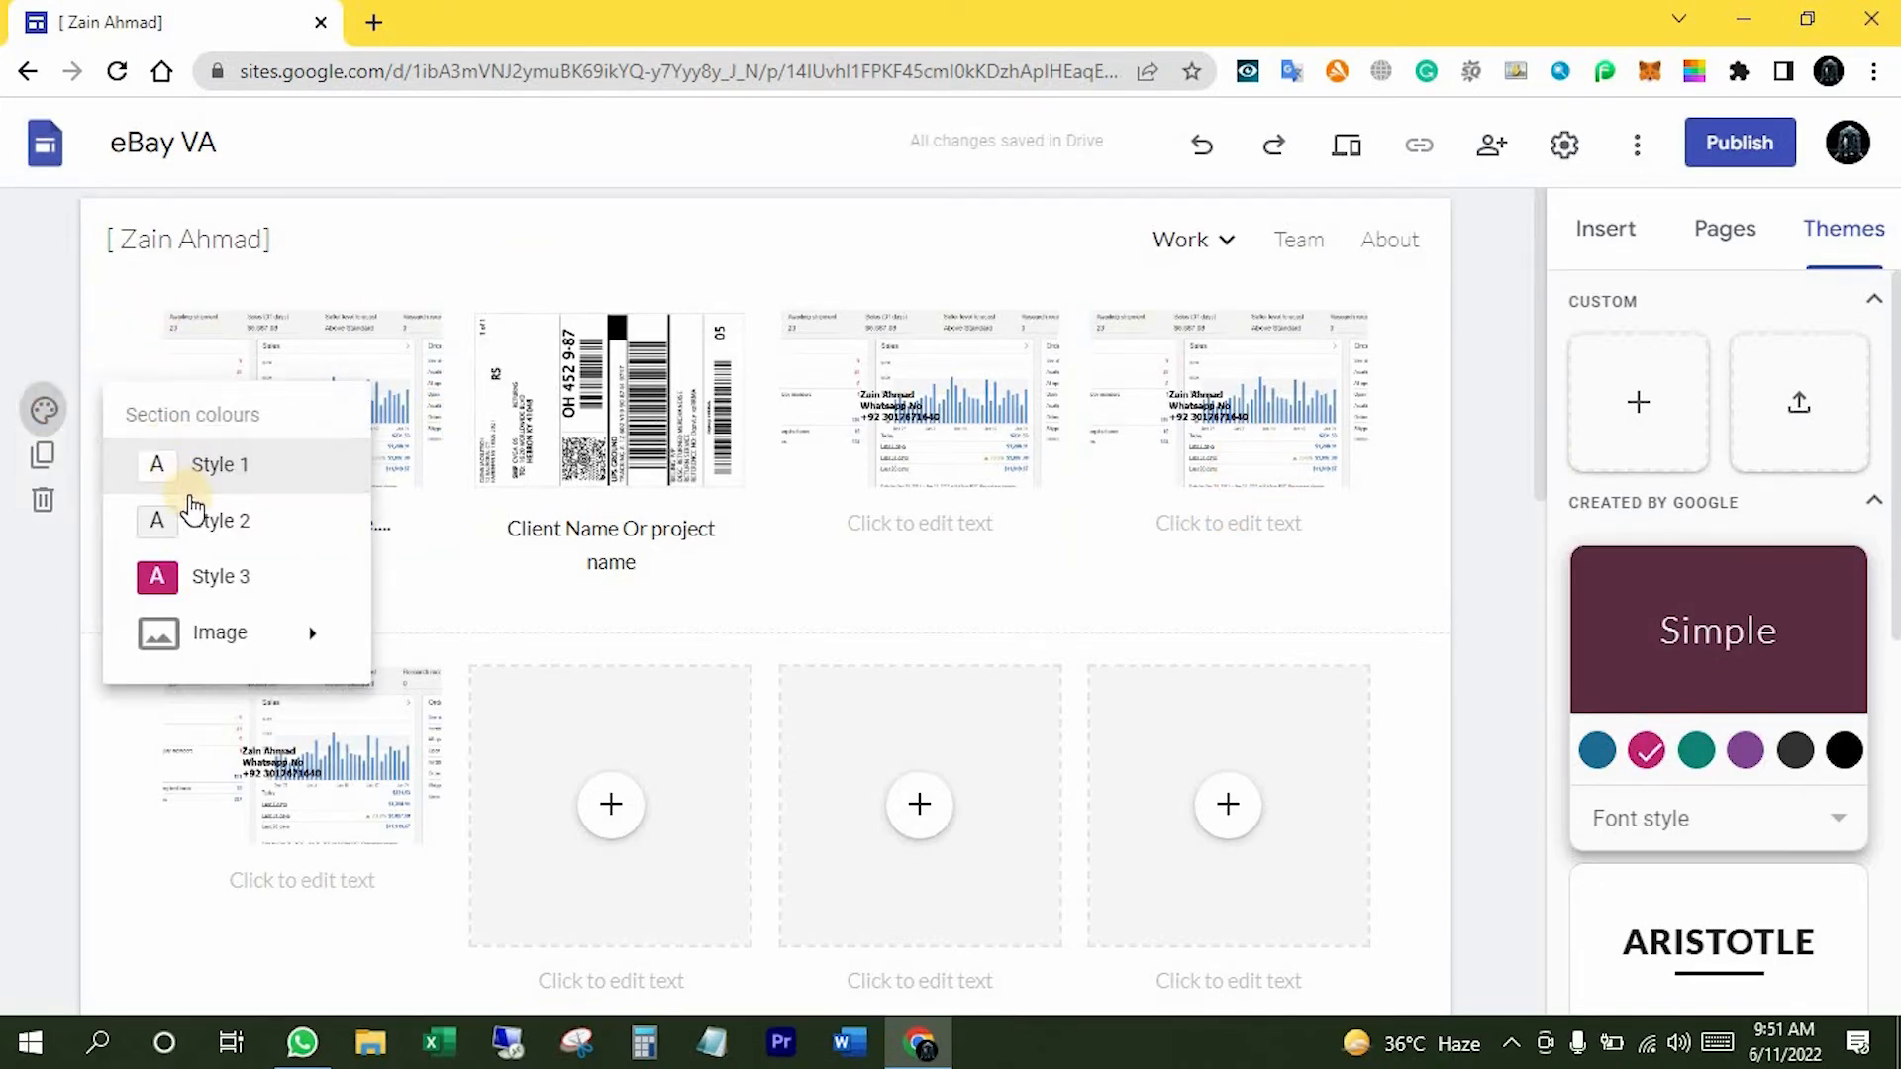
left_click(196, 576)
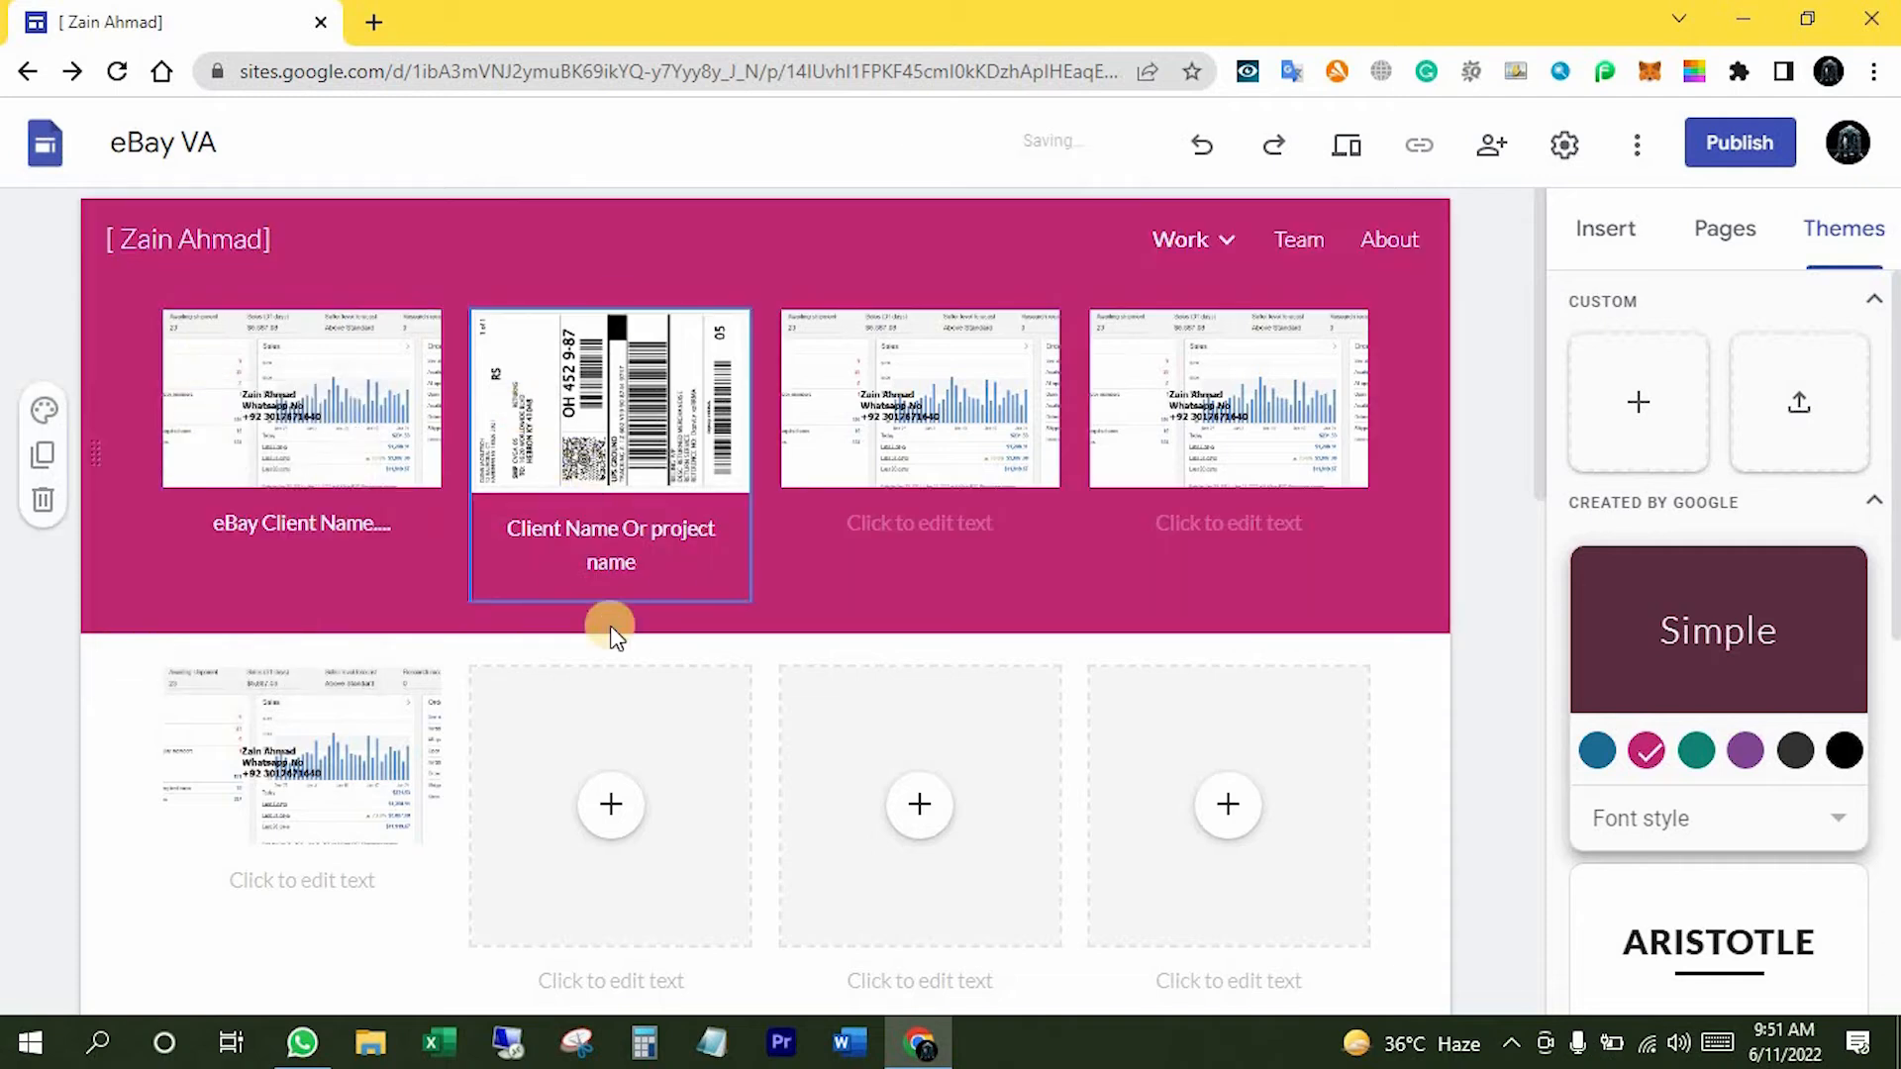
scroll(138, 741, "down", 3)
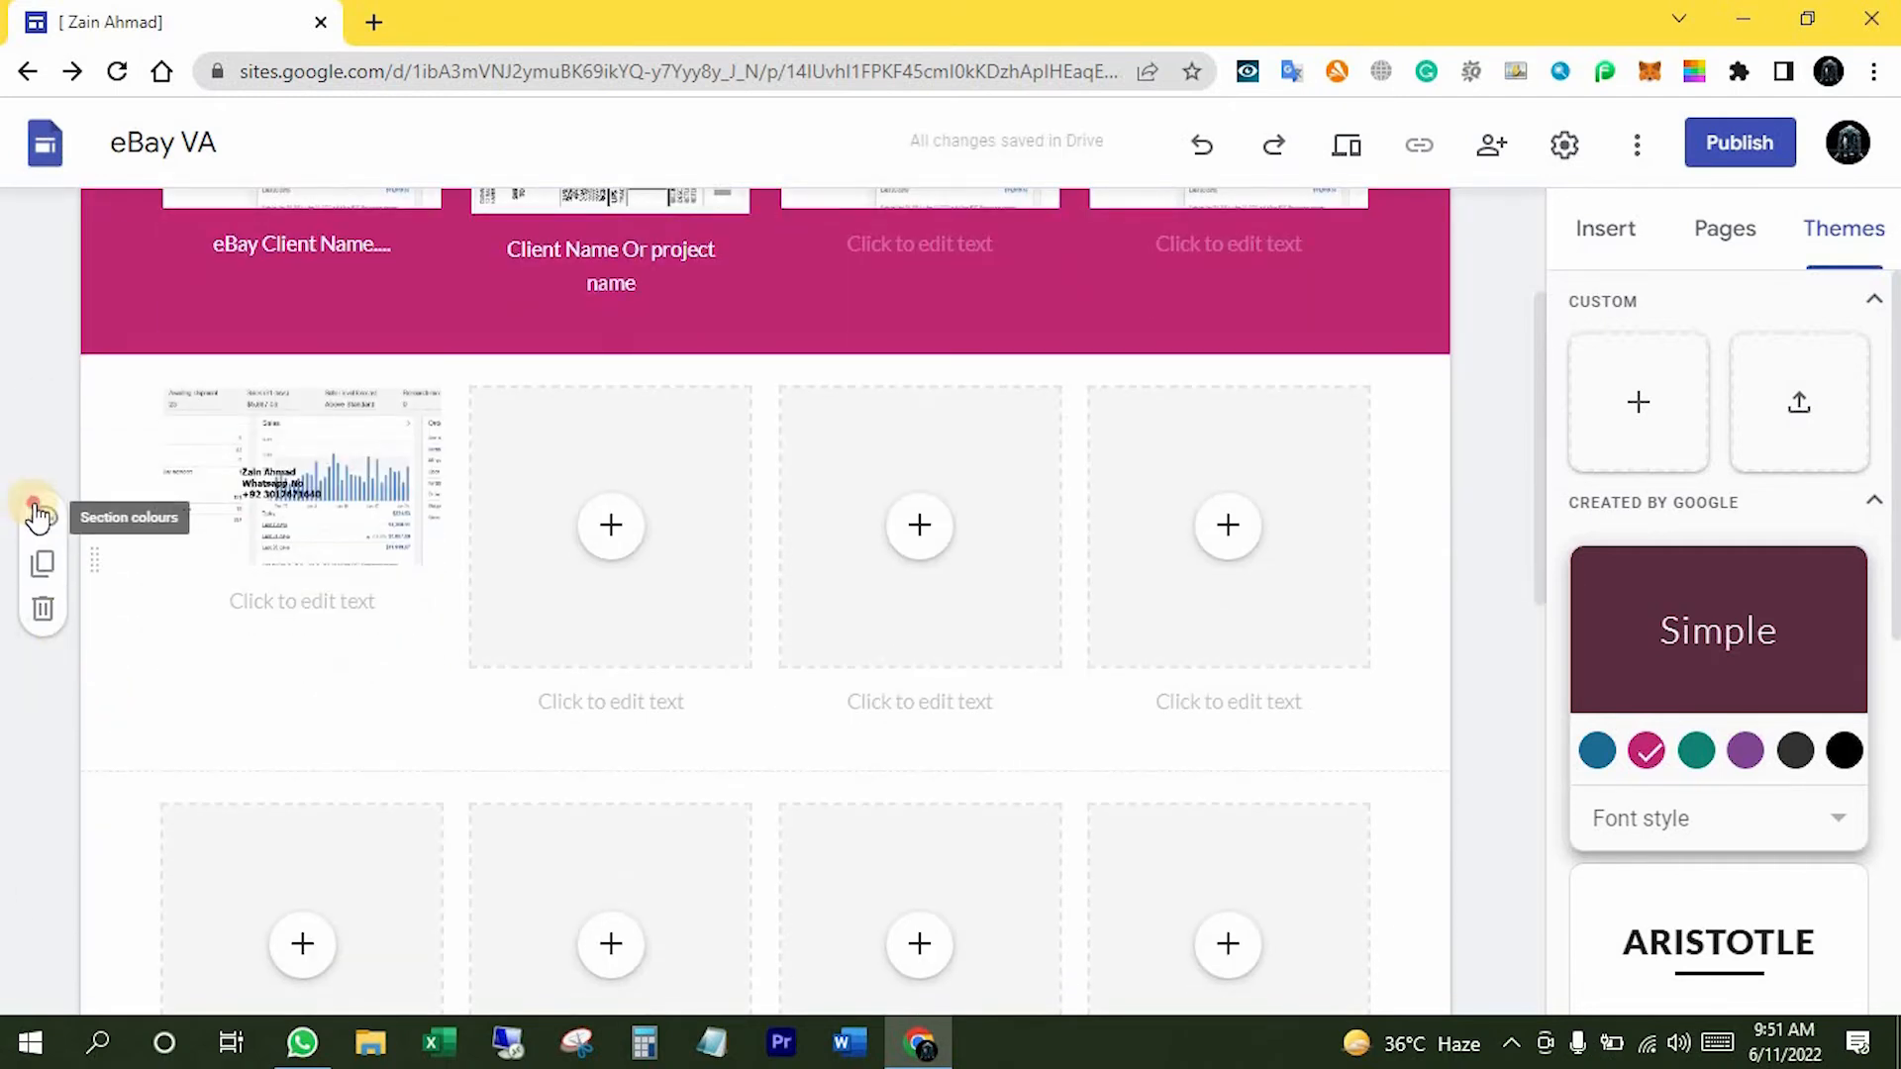
left_click(44, 519)
left_click(222, 631)
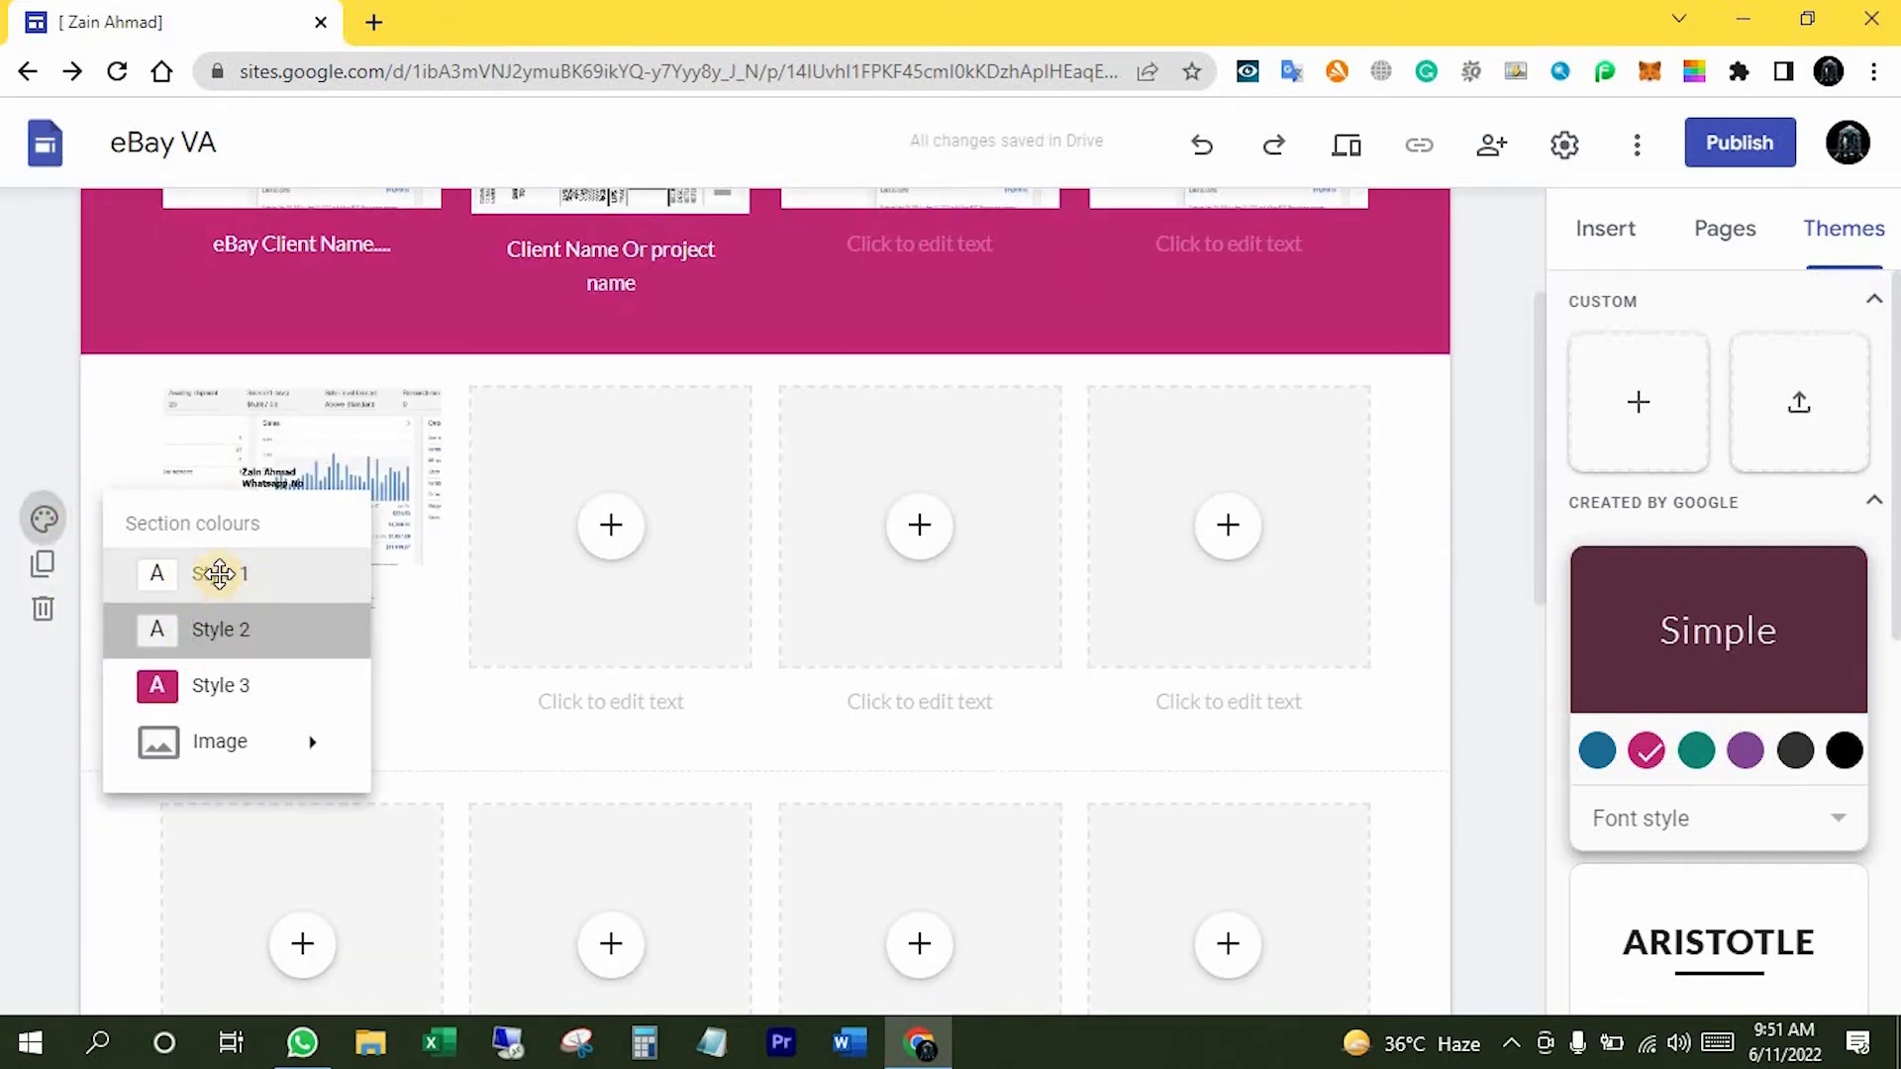
scroll(306, 759, "down", 3)
left_click(44, 658)
left_click(188, 831)
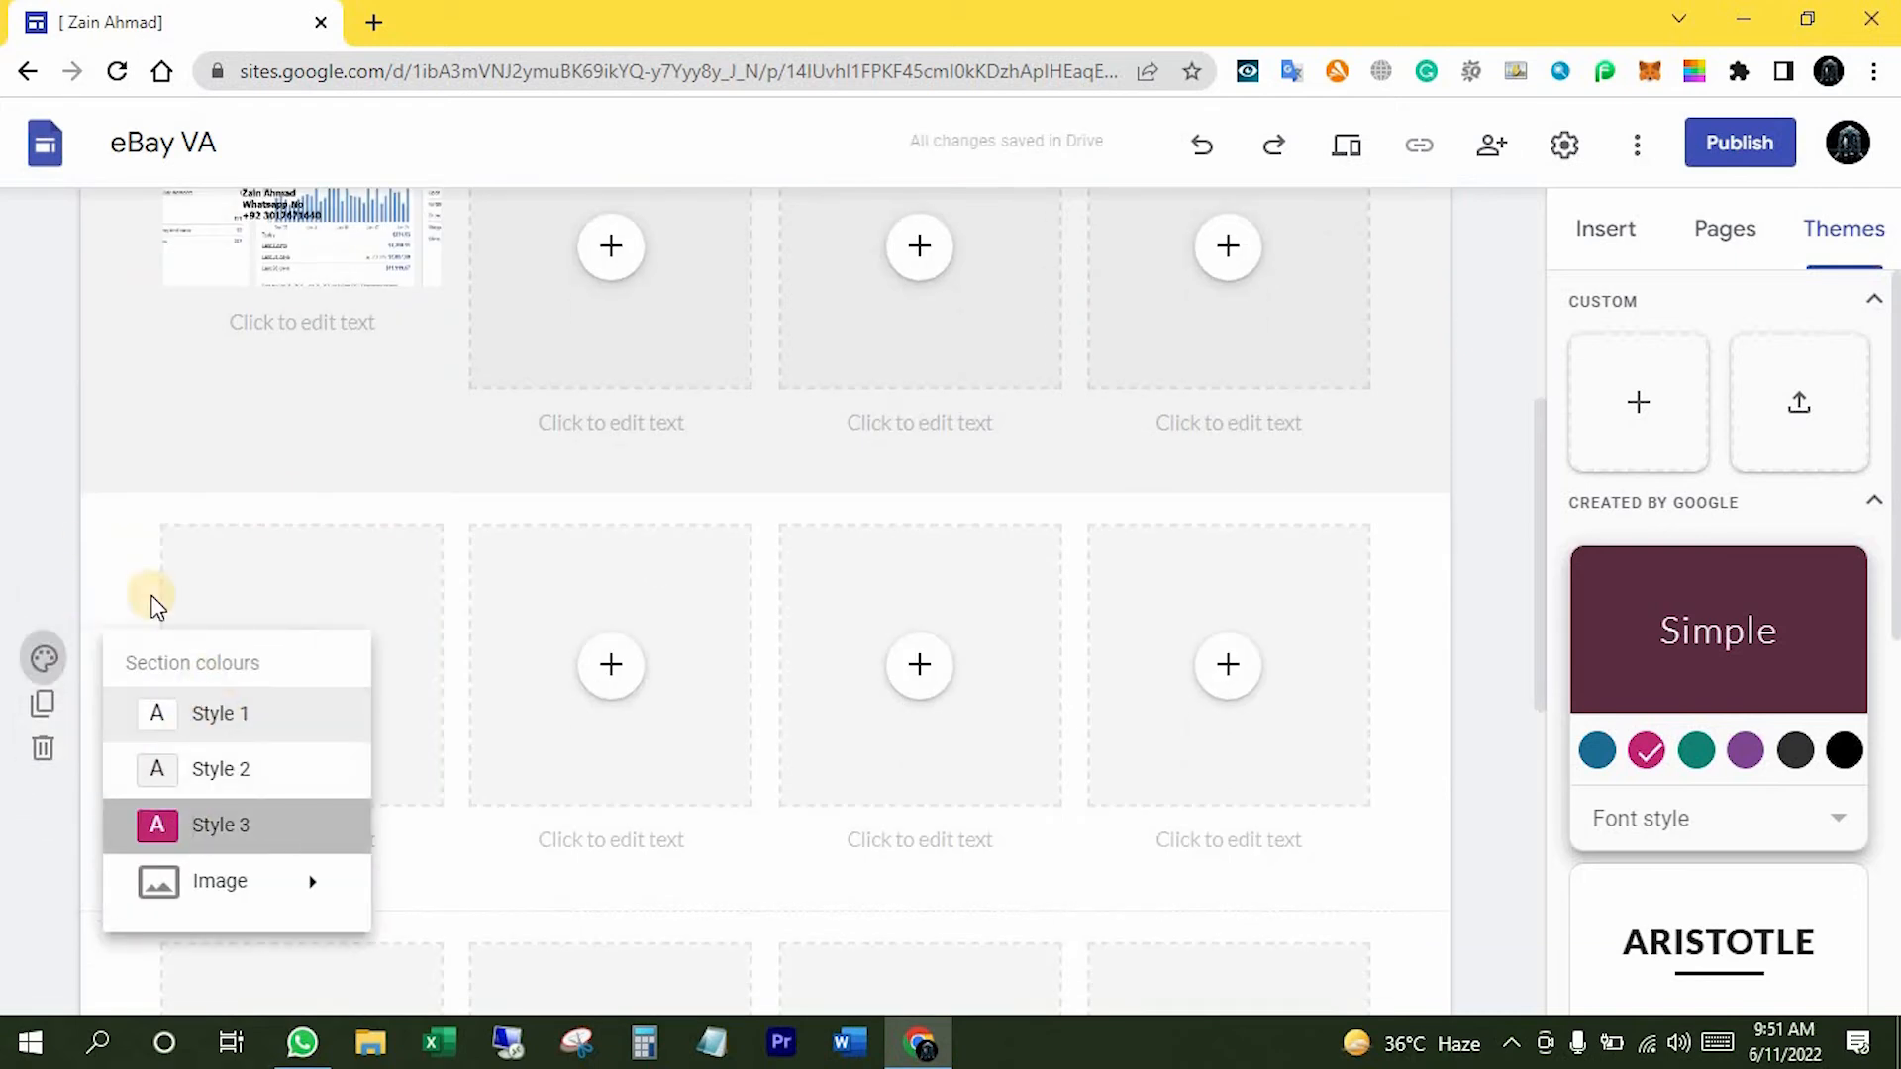
scroll(124, 594, "down", 3)
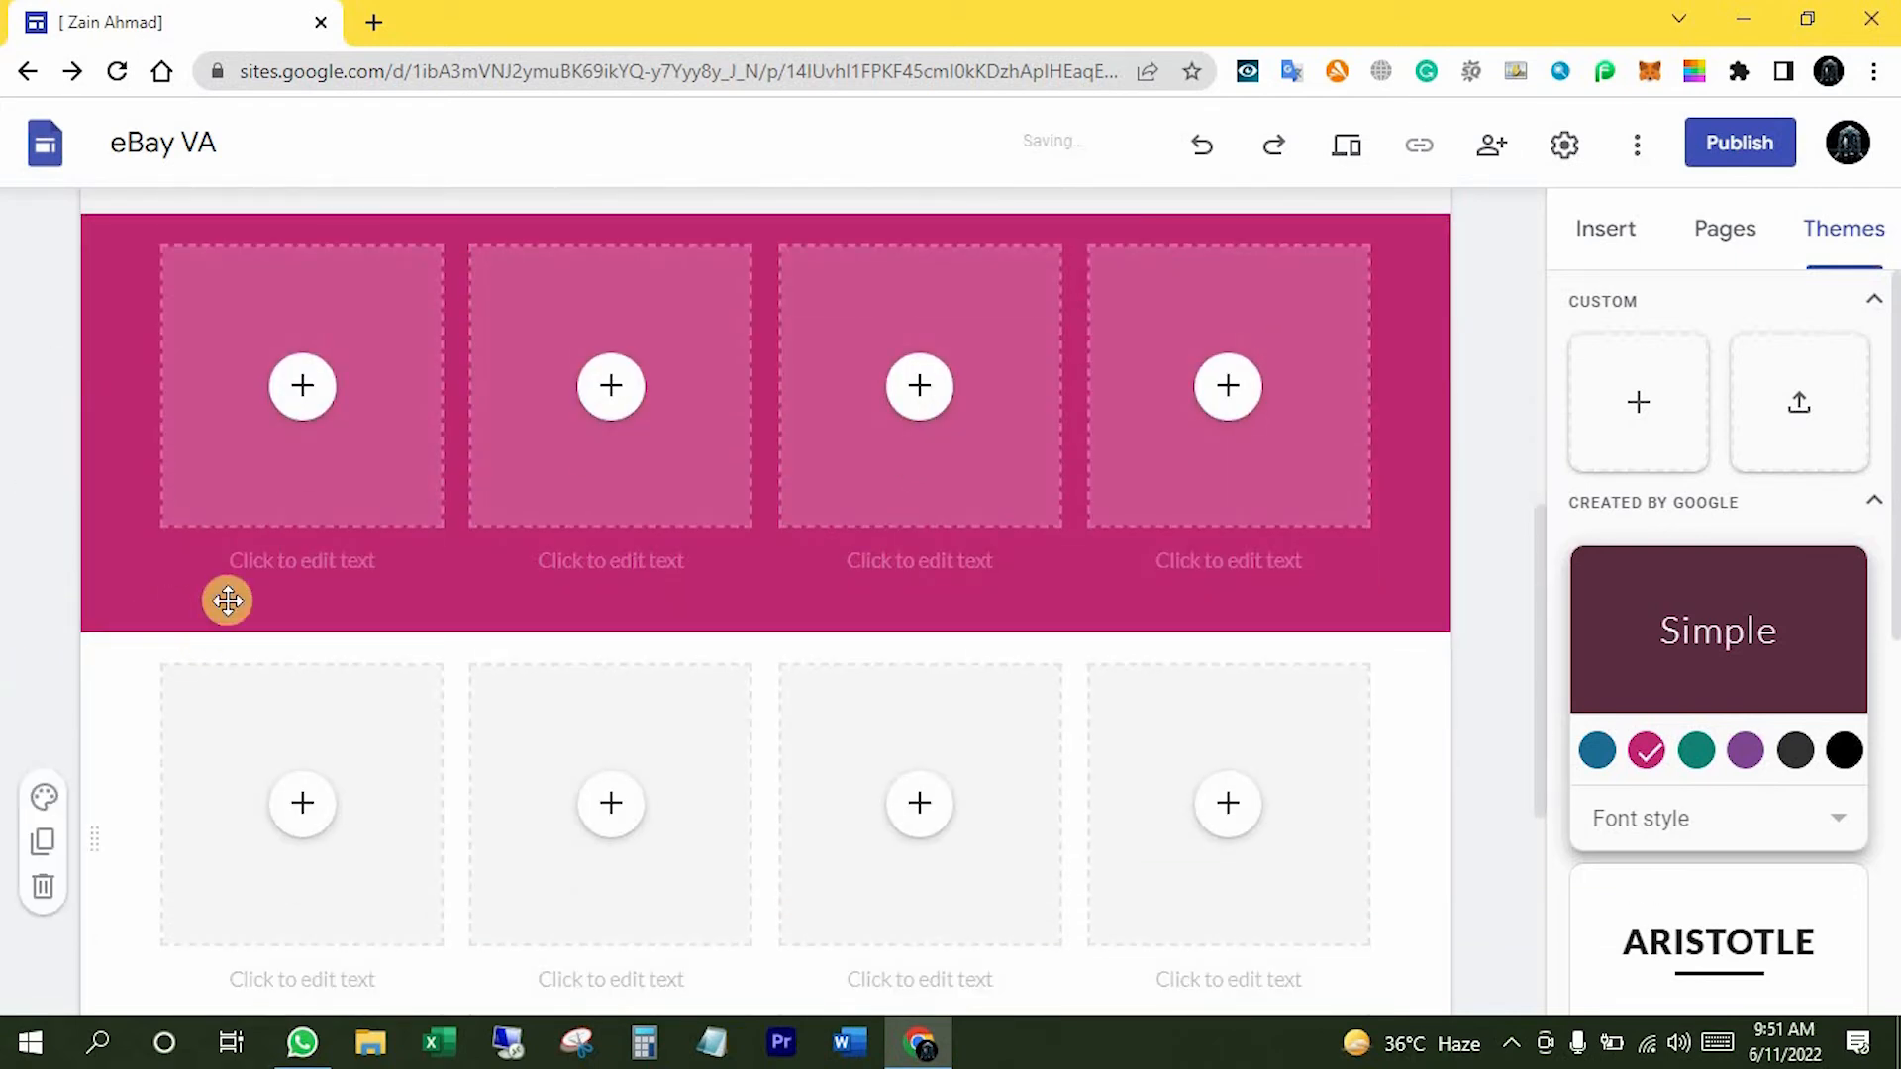
- Insert several rows of the three-image content block with headings and captions on the empty Team page
scroll(543, 569, "up", 10)
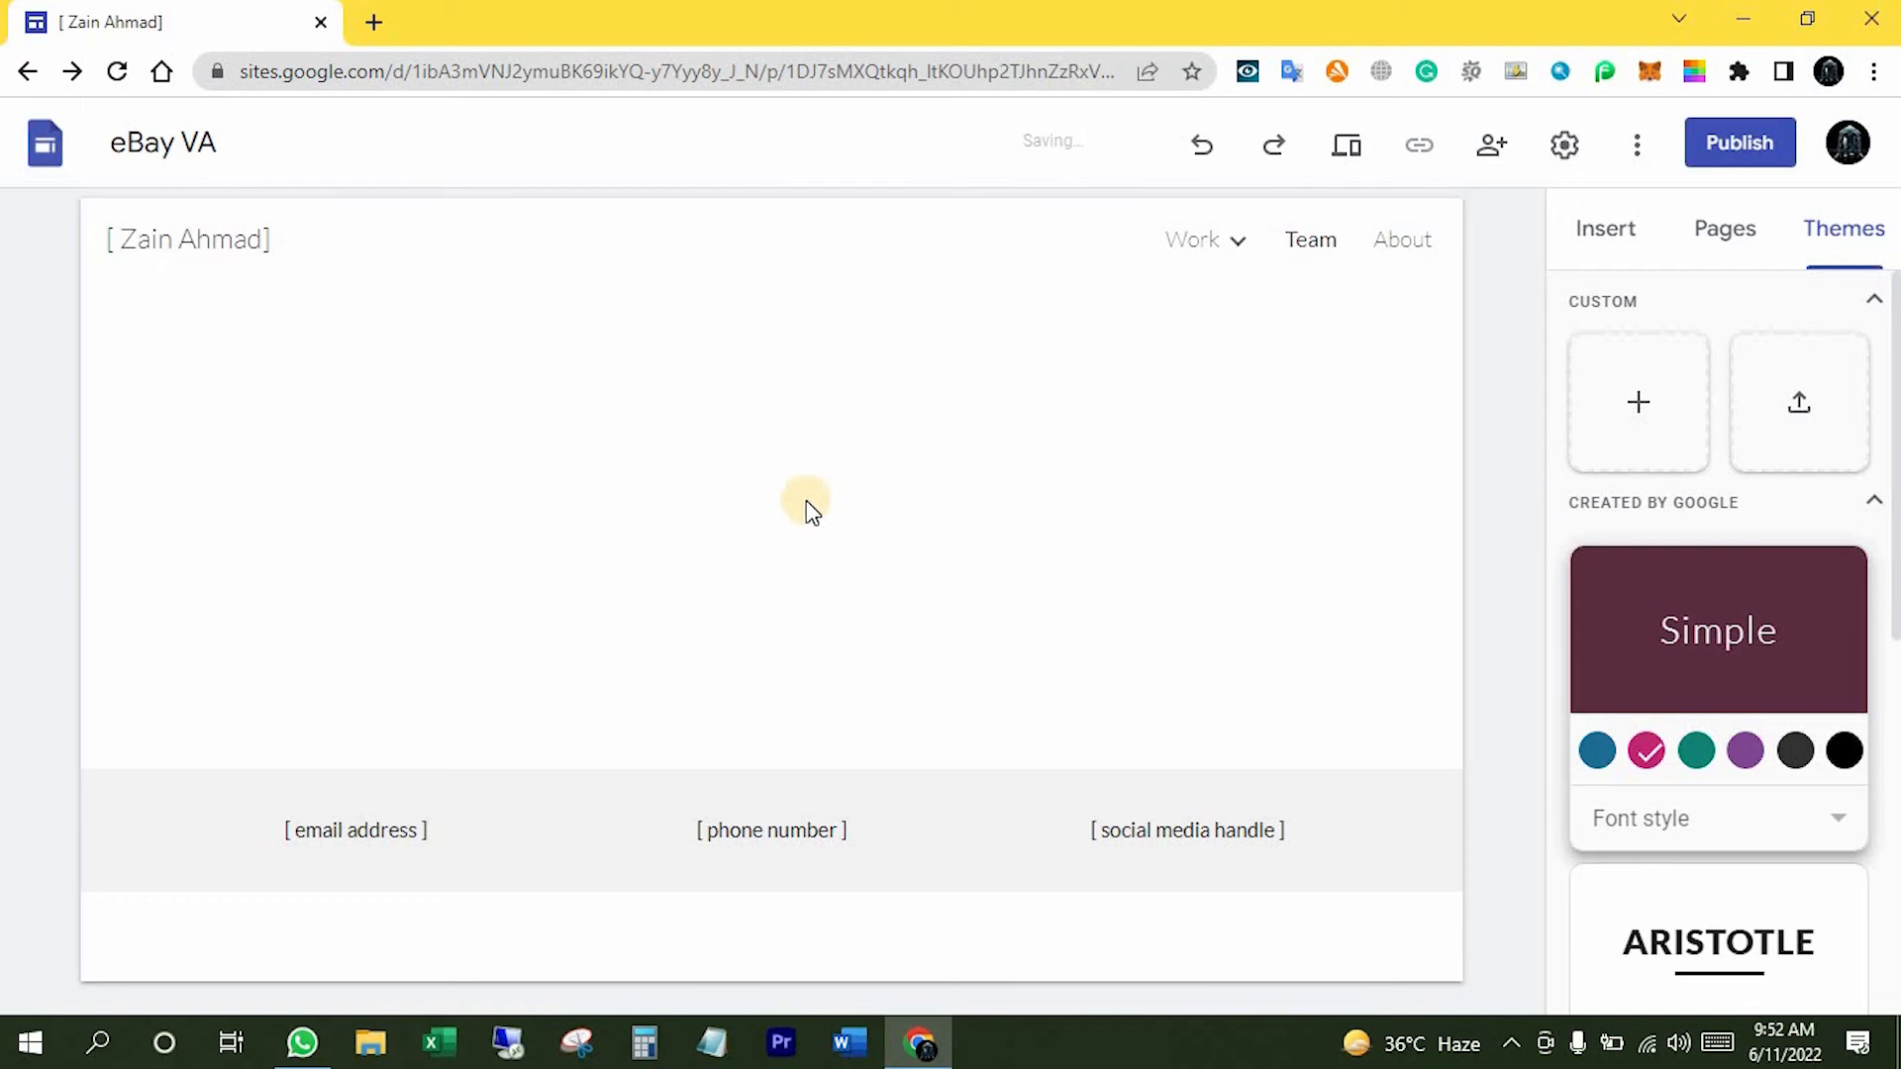
left_click(1605, 228)
scroll(1748, 639, "down", 4)
left_click(1762, 495)
left_click(1802, 485)
left_click(1082, 649)
scroll(1015, 439, "up", 1)
scroll(591, 652, "up", 2)
left_click(591, 653)
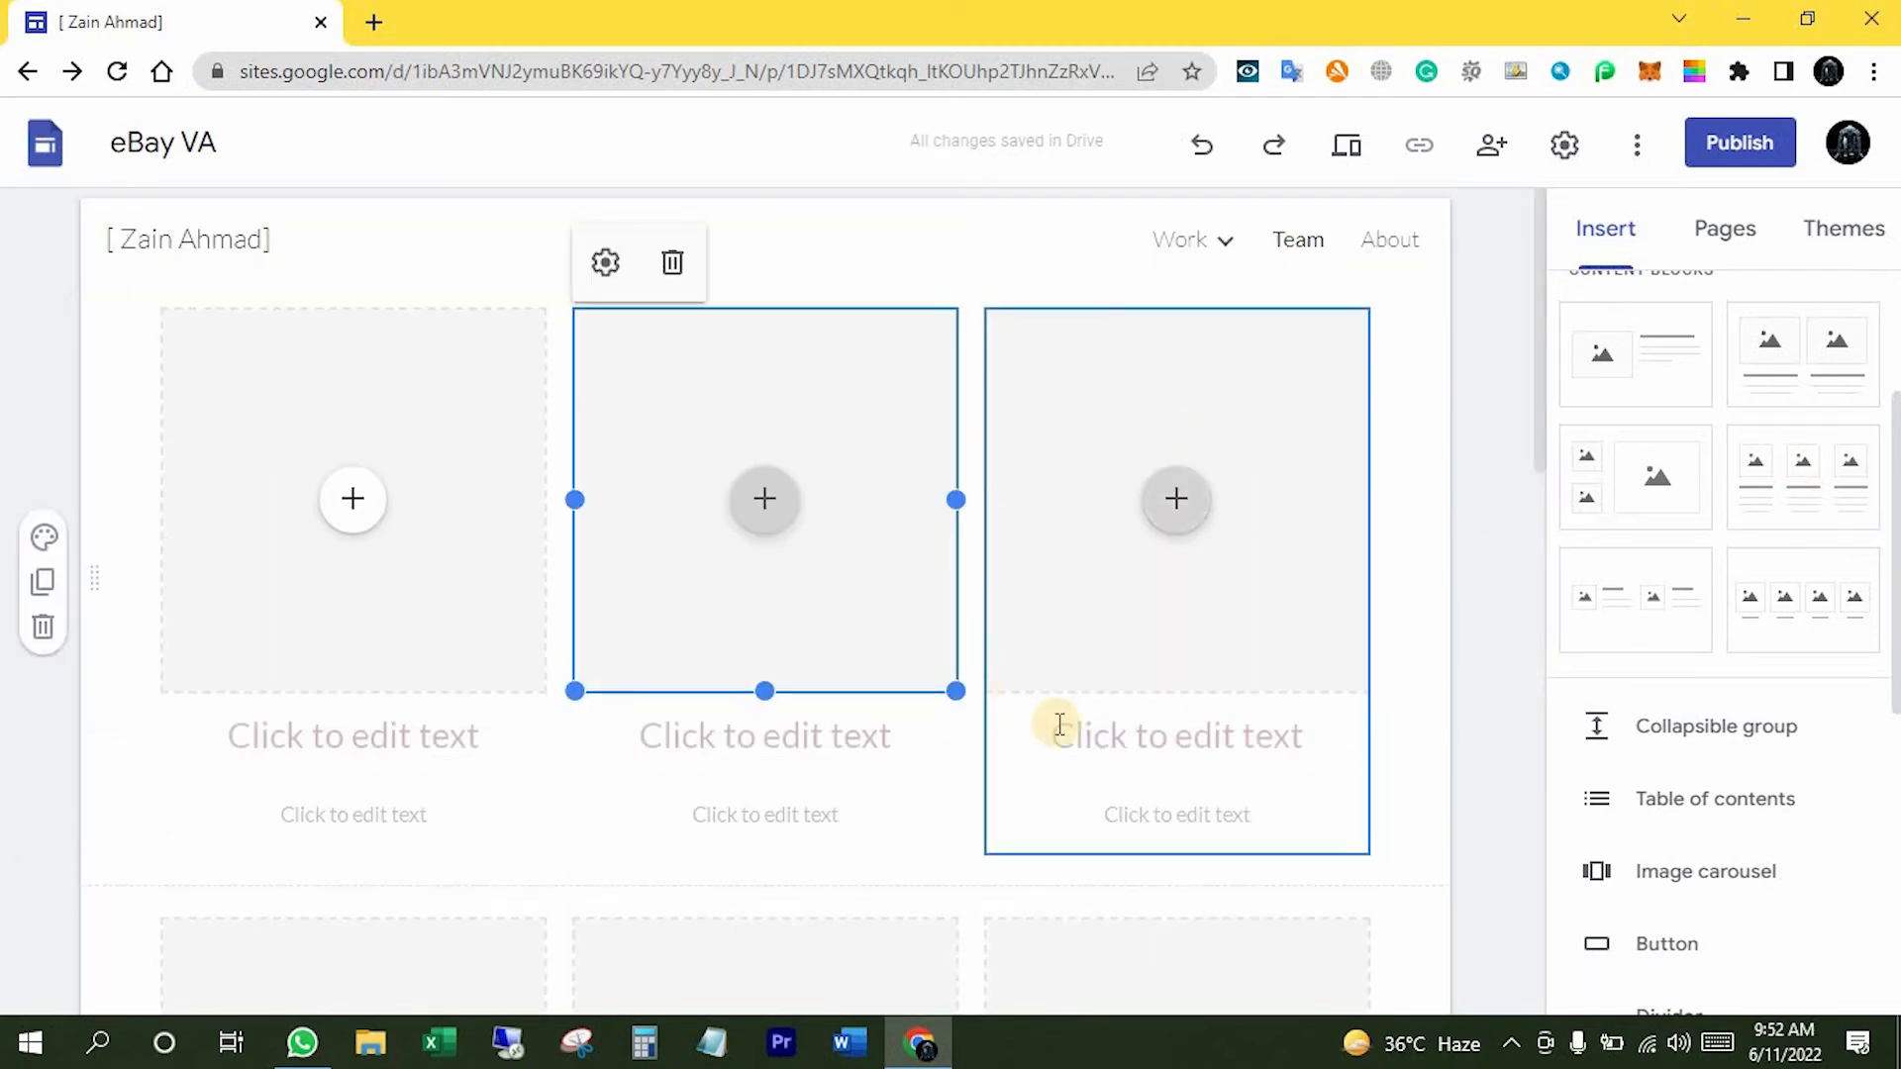
scroll(607, 630, "down", 3)
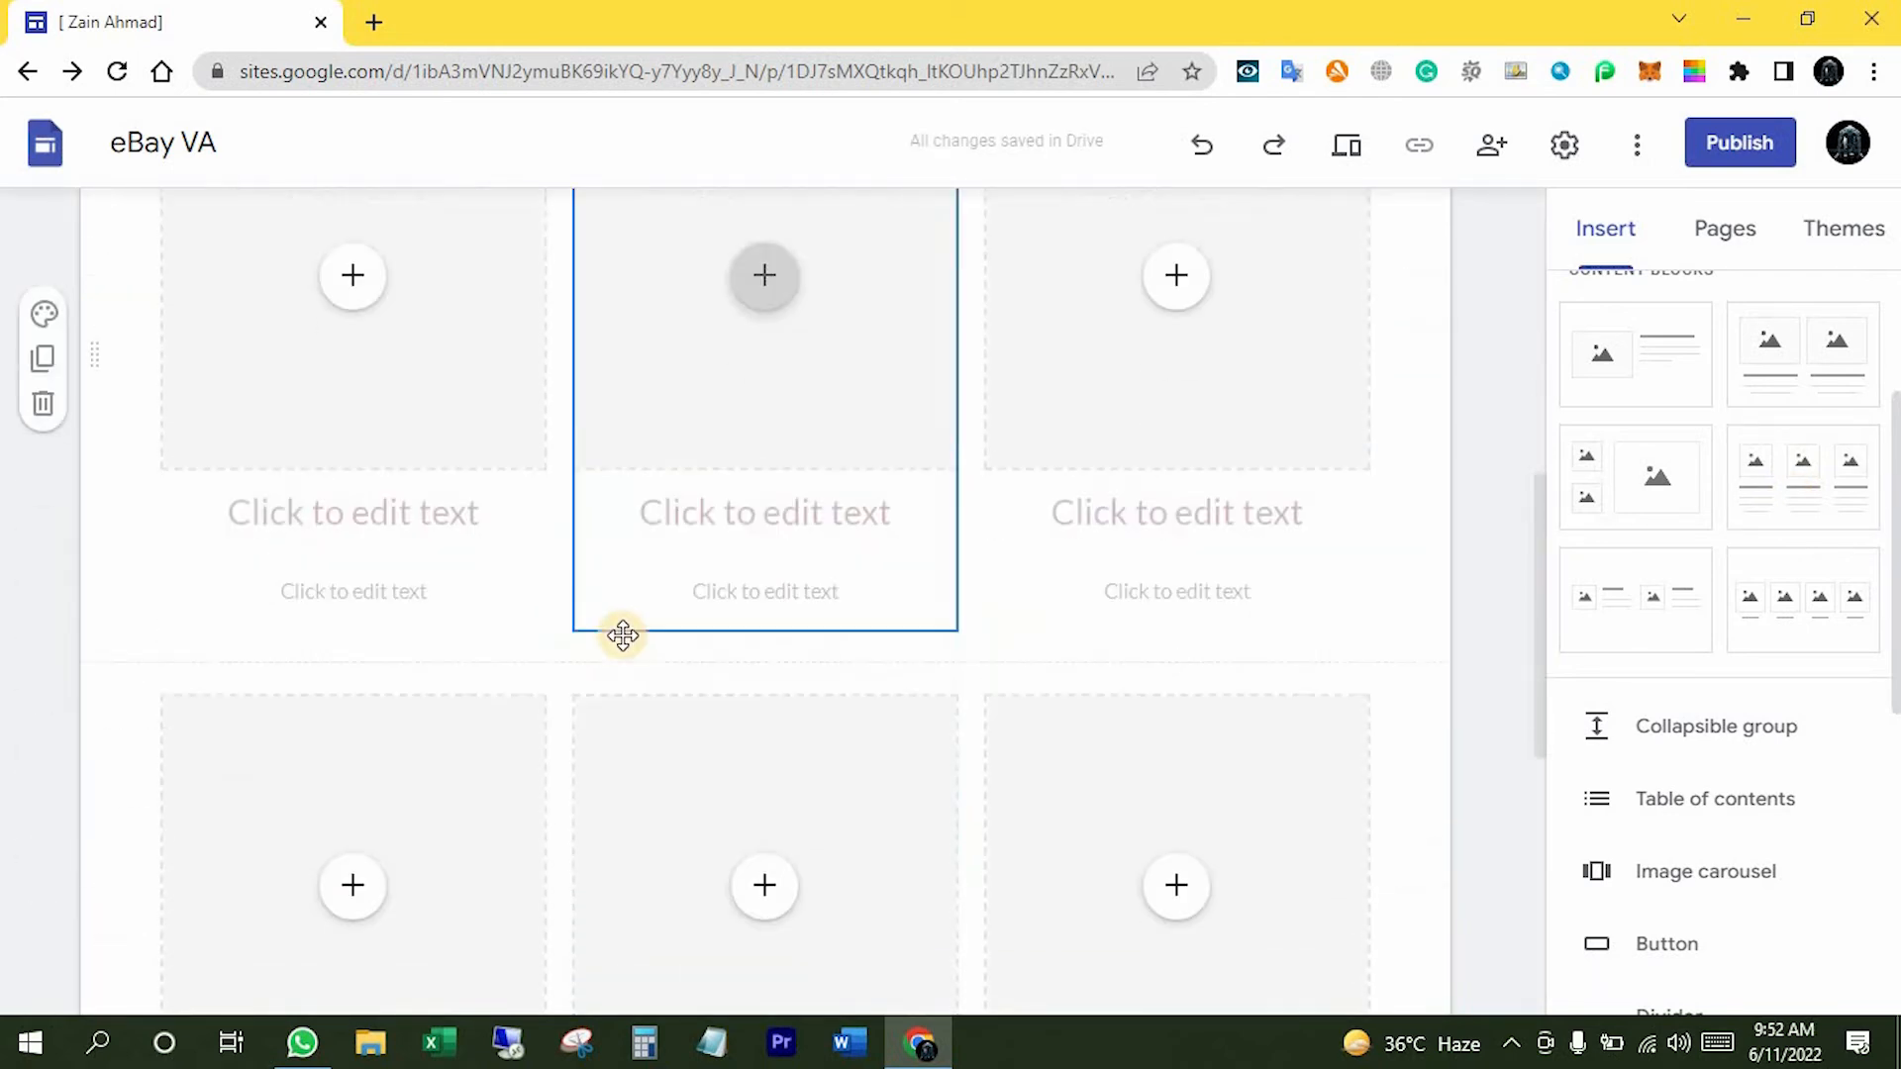
scroll(705, 650, "up", 3)
- Return to the Work page and open the site's publishing settings, entering the owner's hyphenated name as the web address
mouse_move(1198, 259)
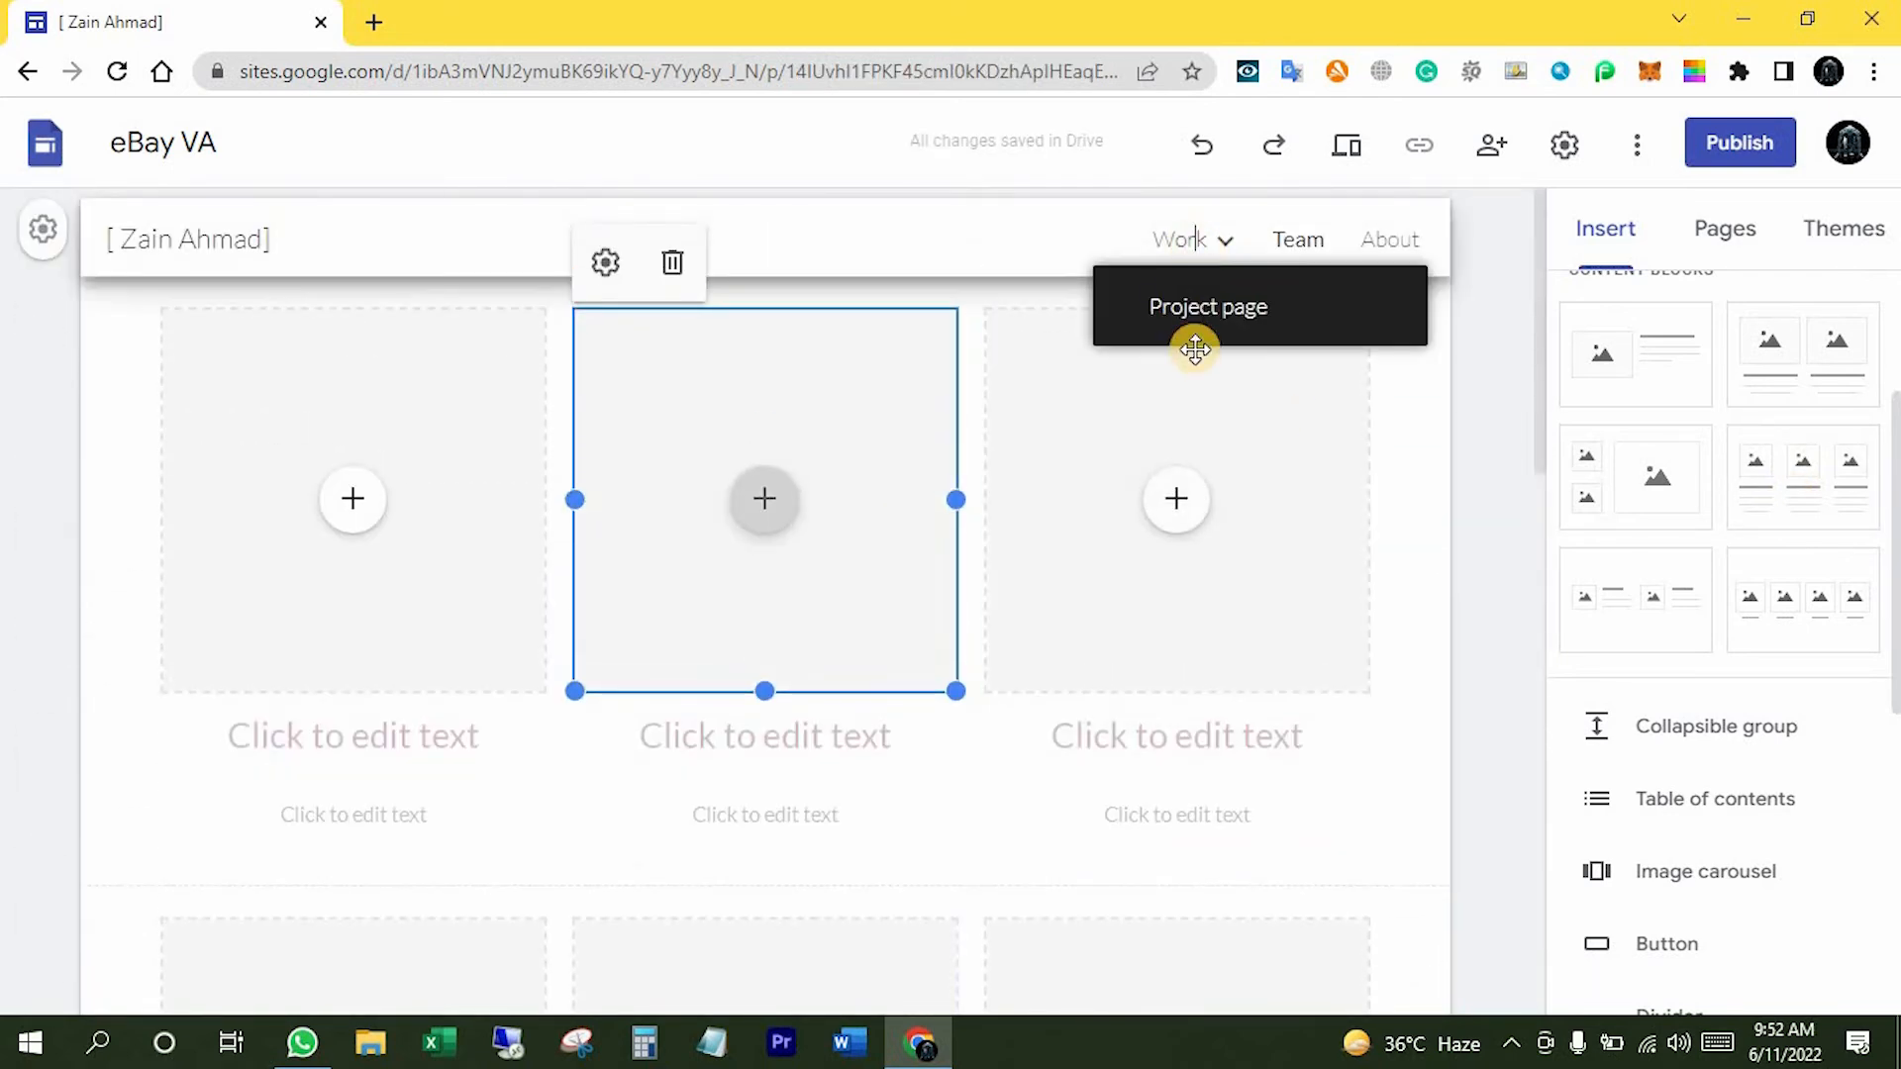
left_click(1192, 341)
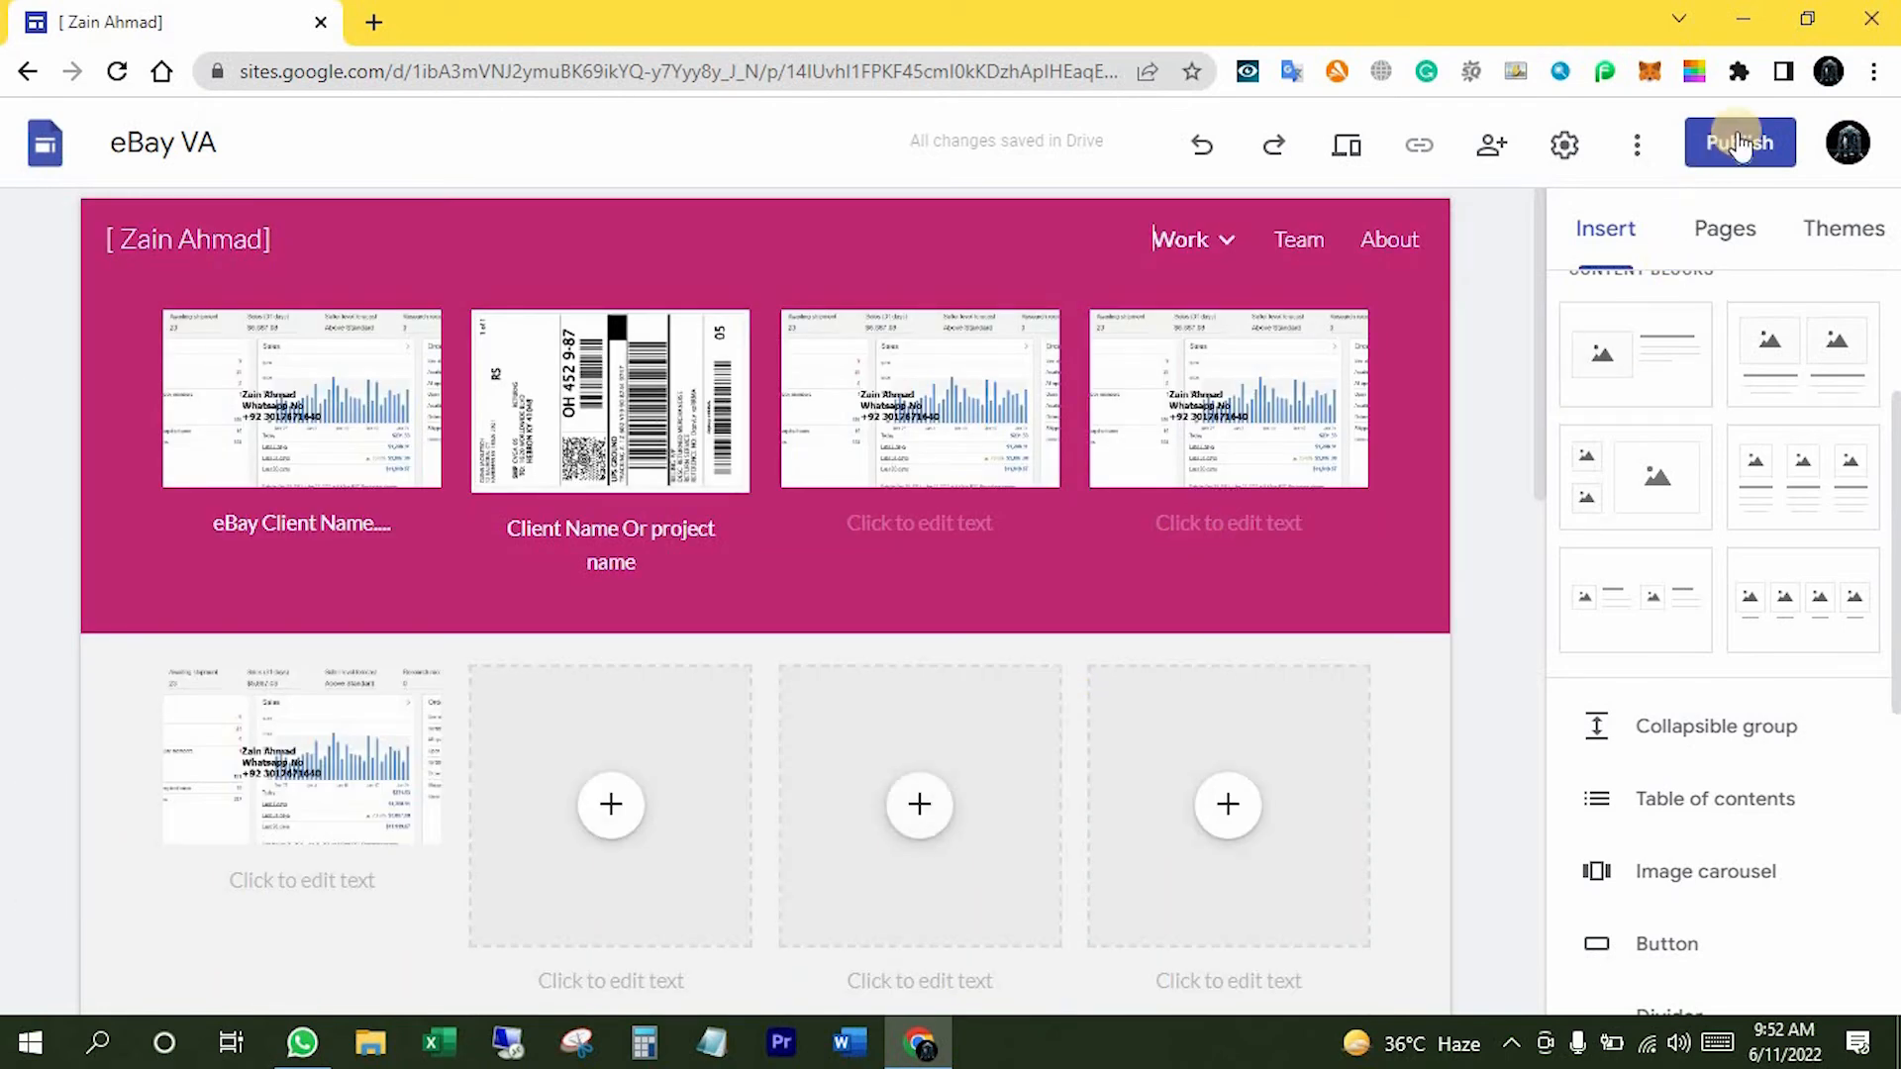
left_click(1722, 156)
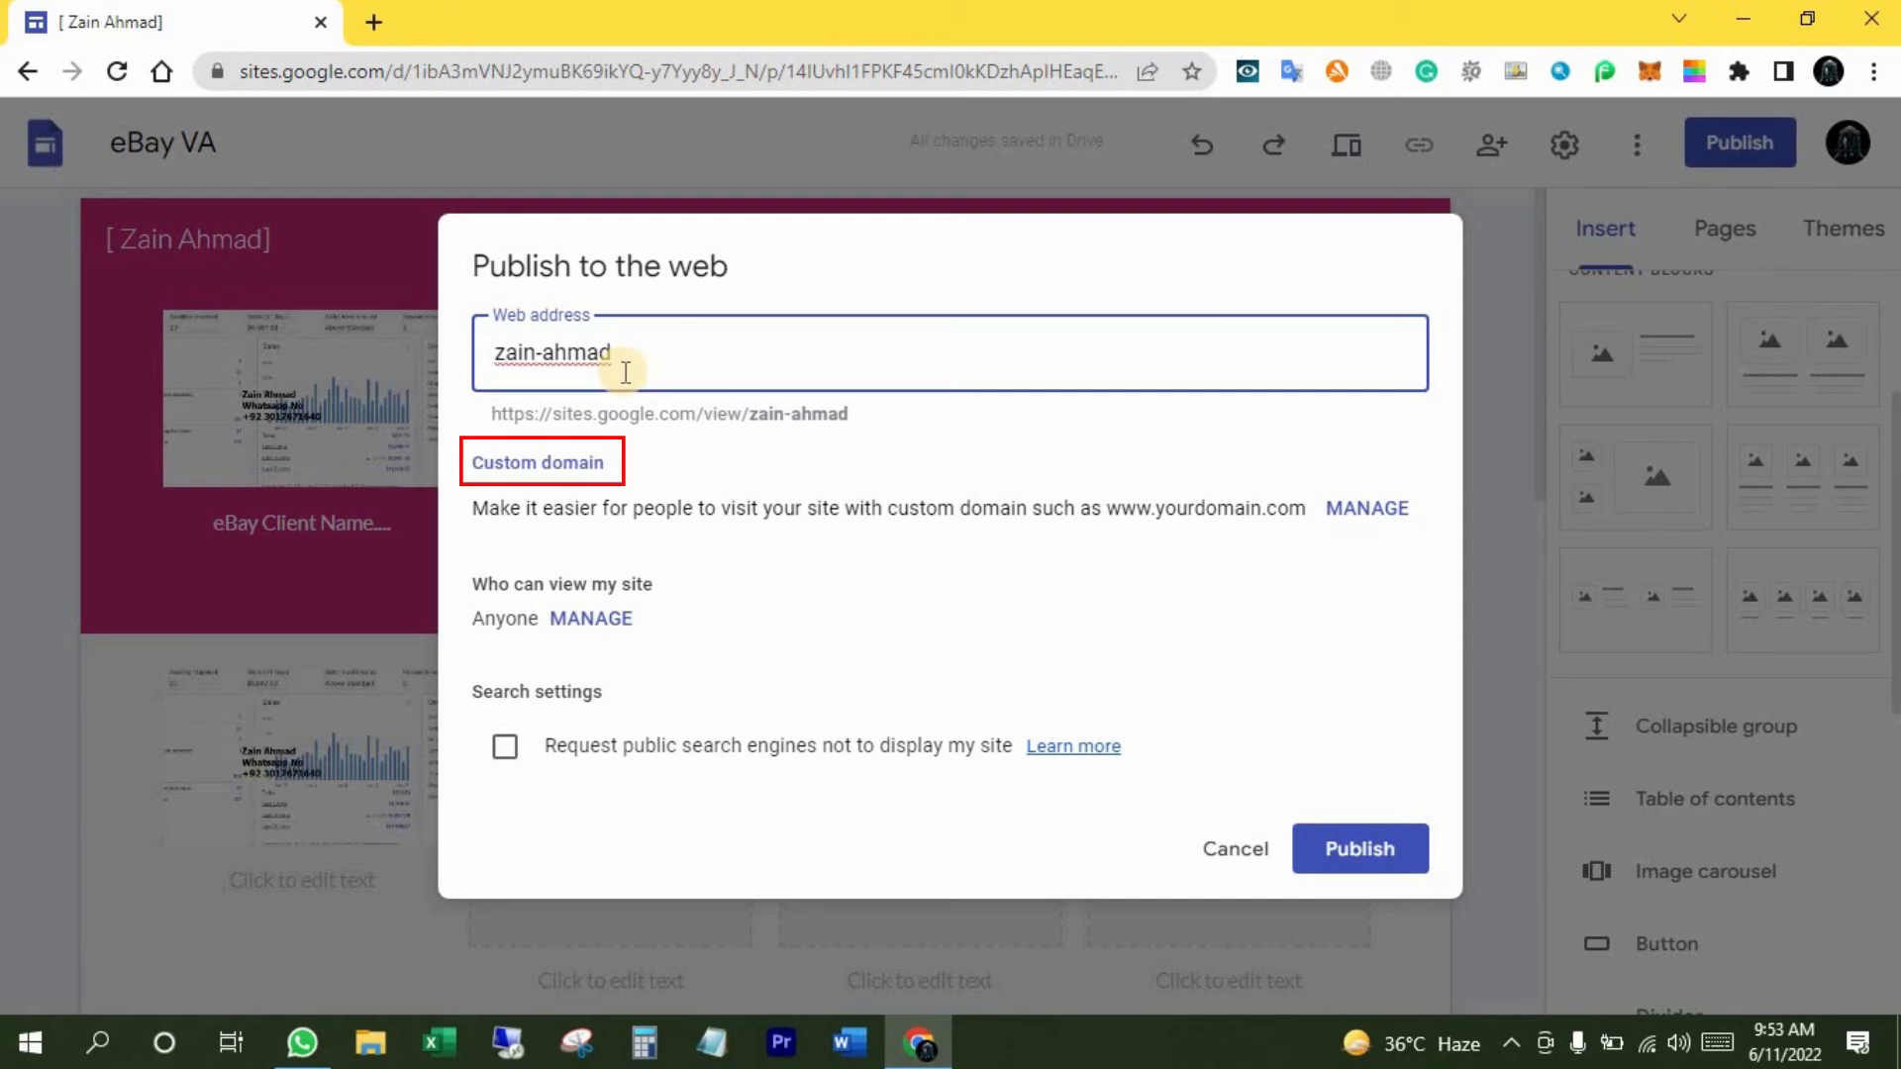
- Open the custom domain setup from the publishing settings and enter the owner's .com domain with the www prefix
left_click(1368, 510)
left_click(1339, 490)
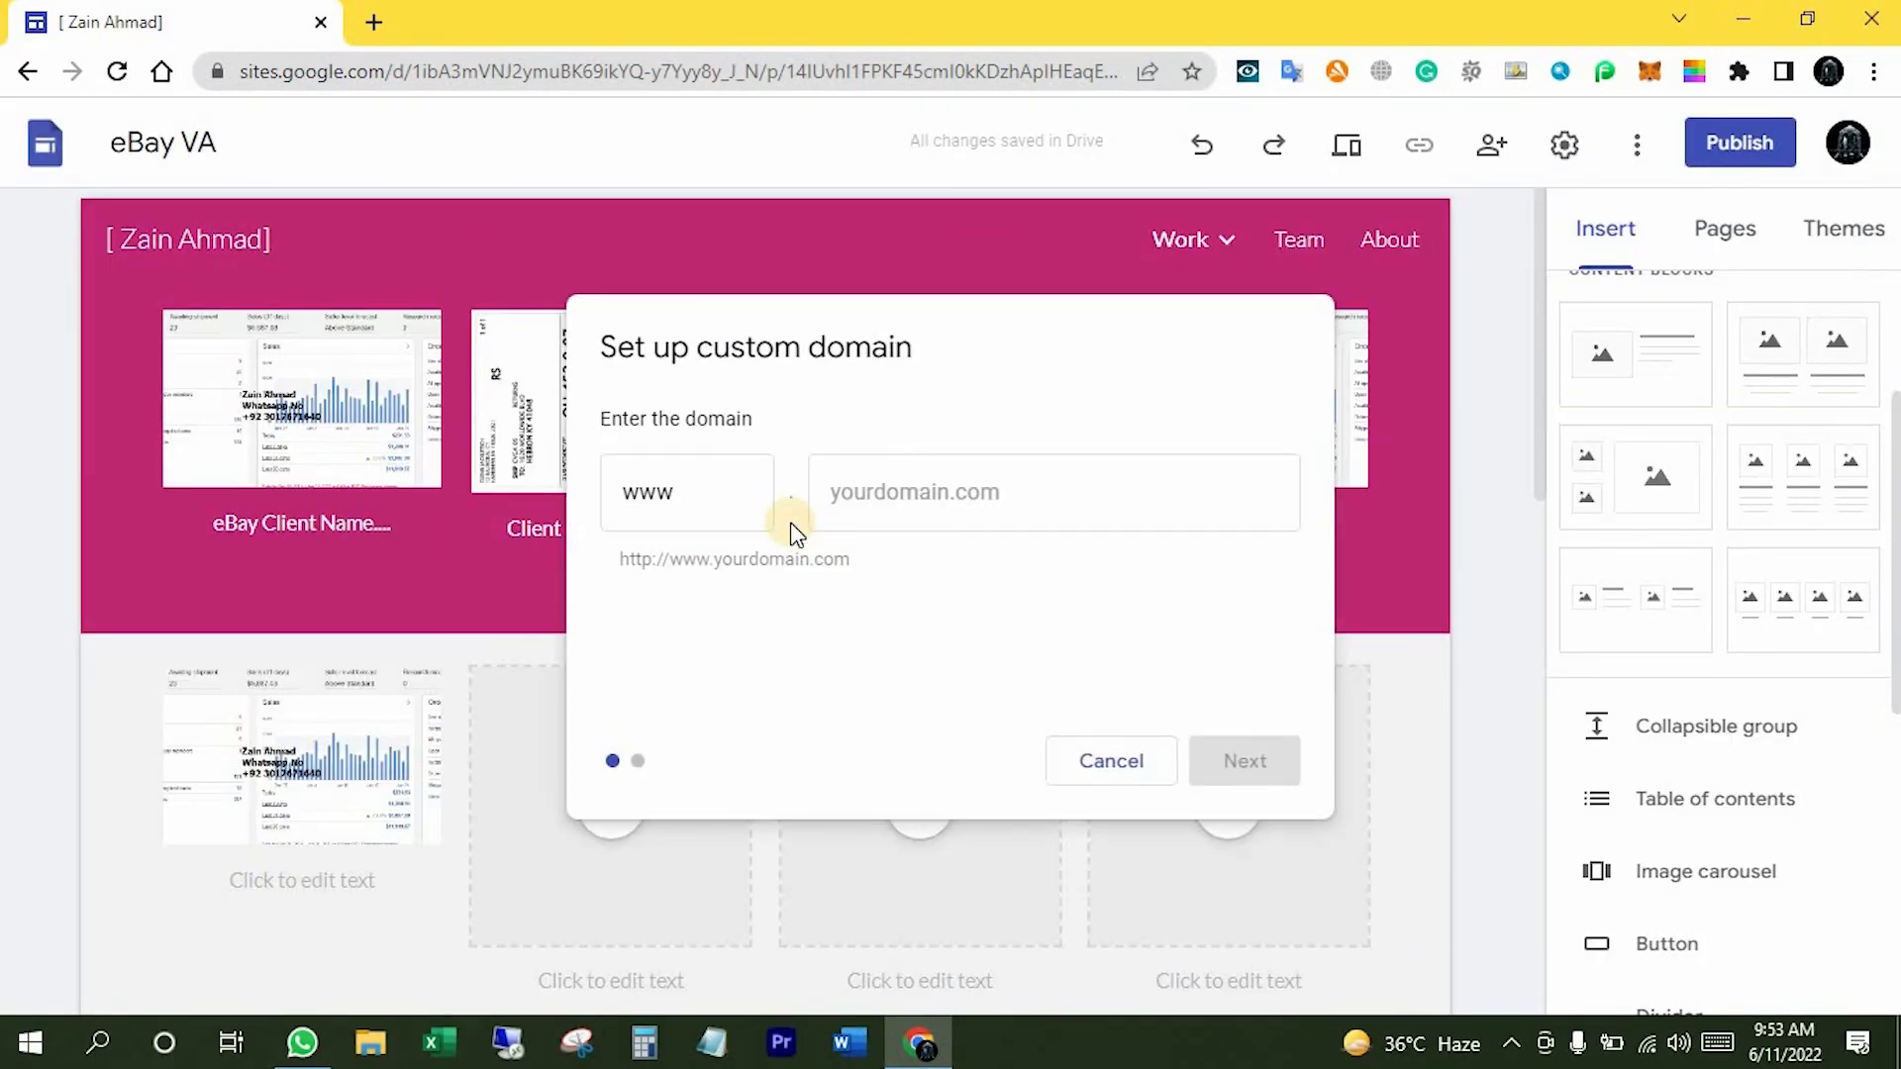
type("zainahmad")
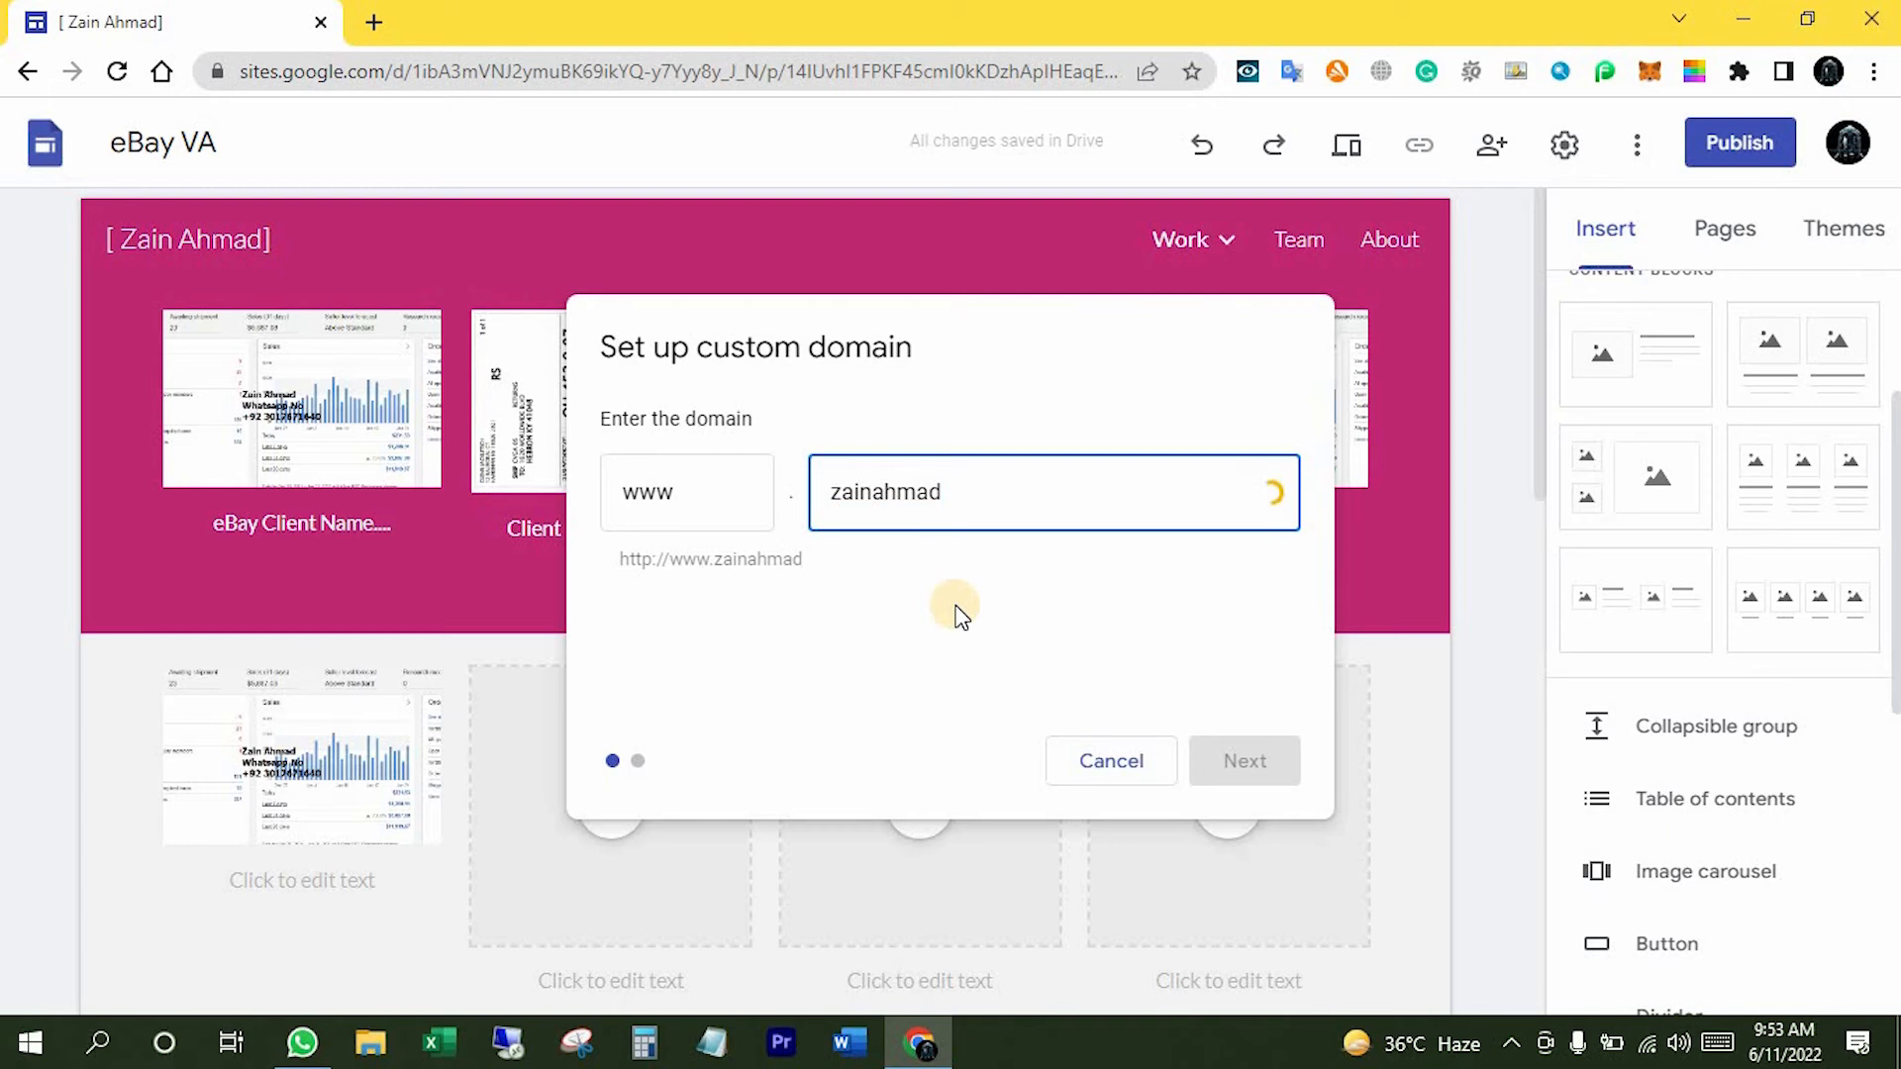
type(".com")
- Open the ownership verification for the custom domain, look through the domain registrar list, and leave the custom domain setup
left_click(933, 554)
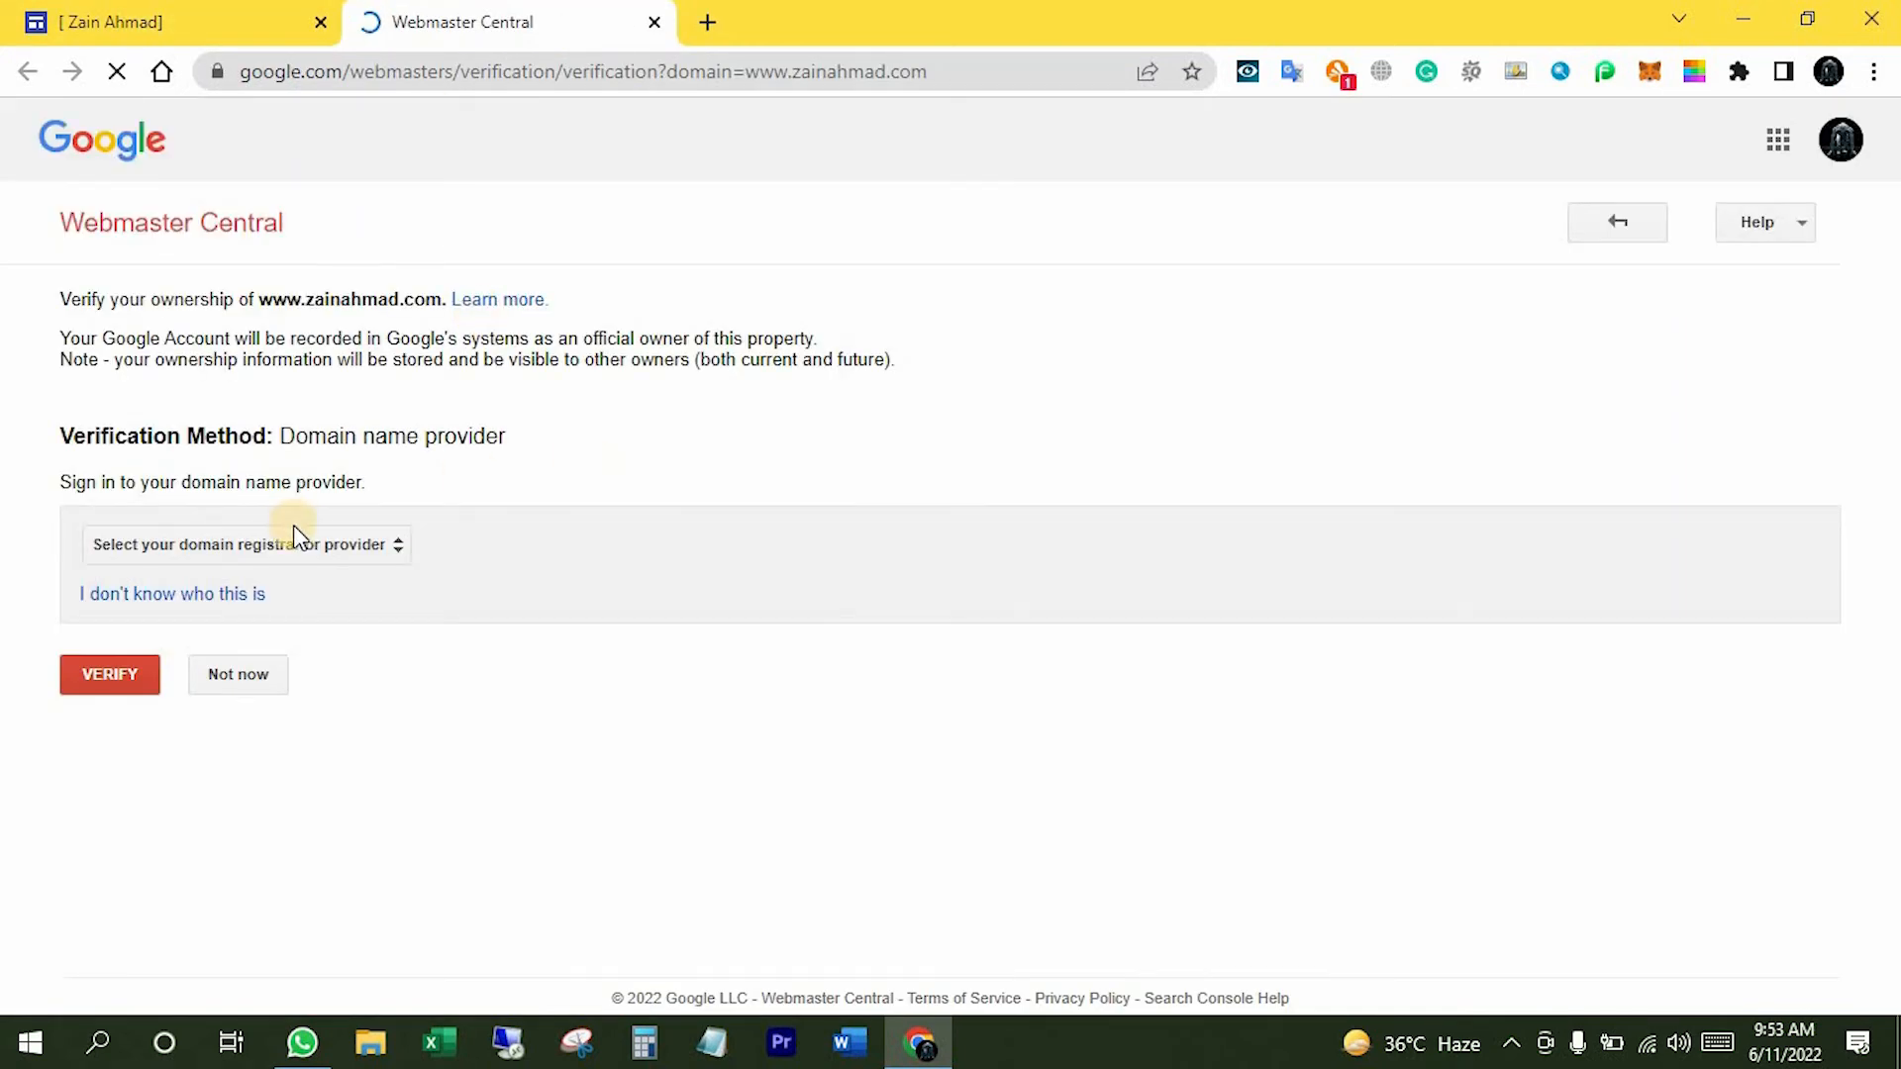
left_click(228, 545)
scroll(218, 876, "down", 2)
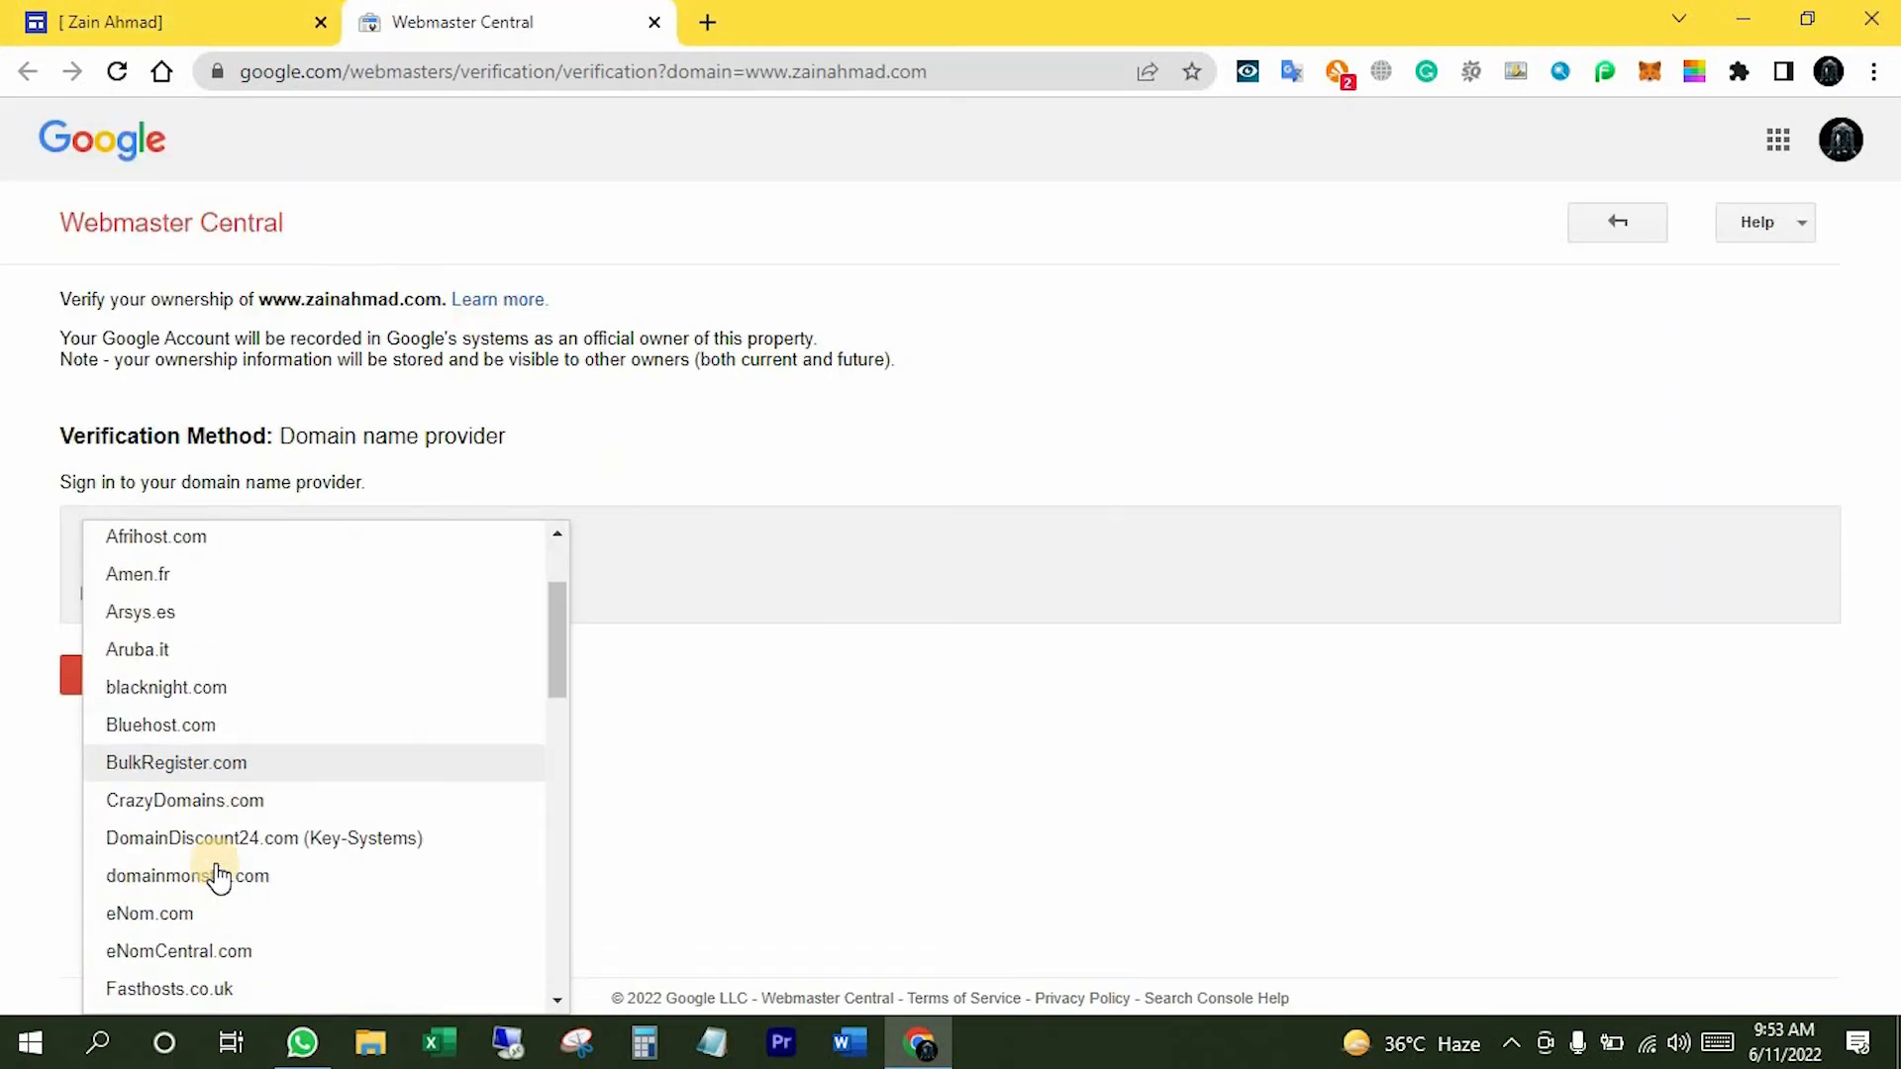
scroll(218, 871, "down", 1)
left_click(221, 862)
scroll(525, 497, "down", 1)
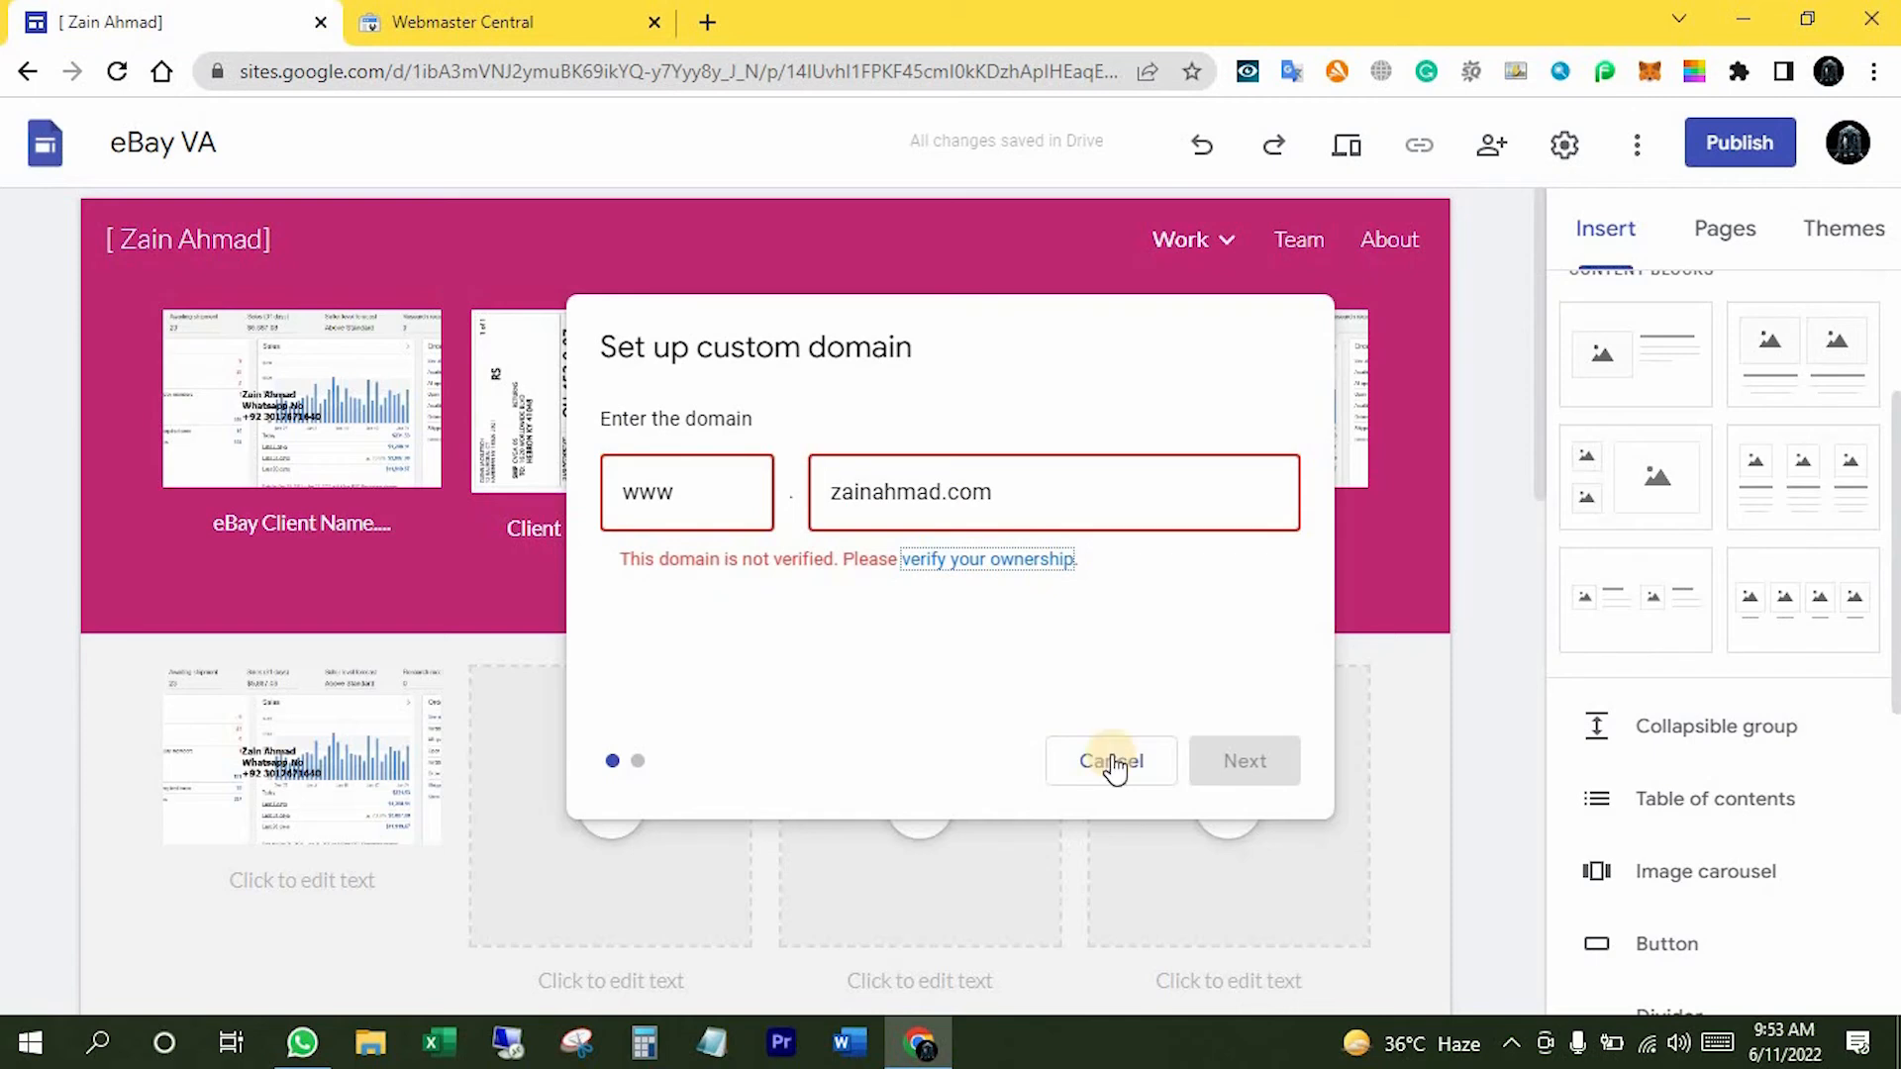
left_click(1111, 761)
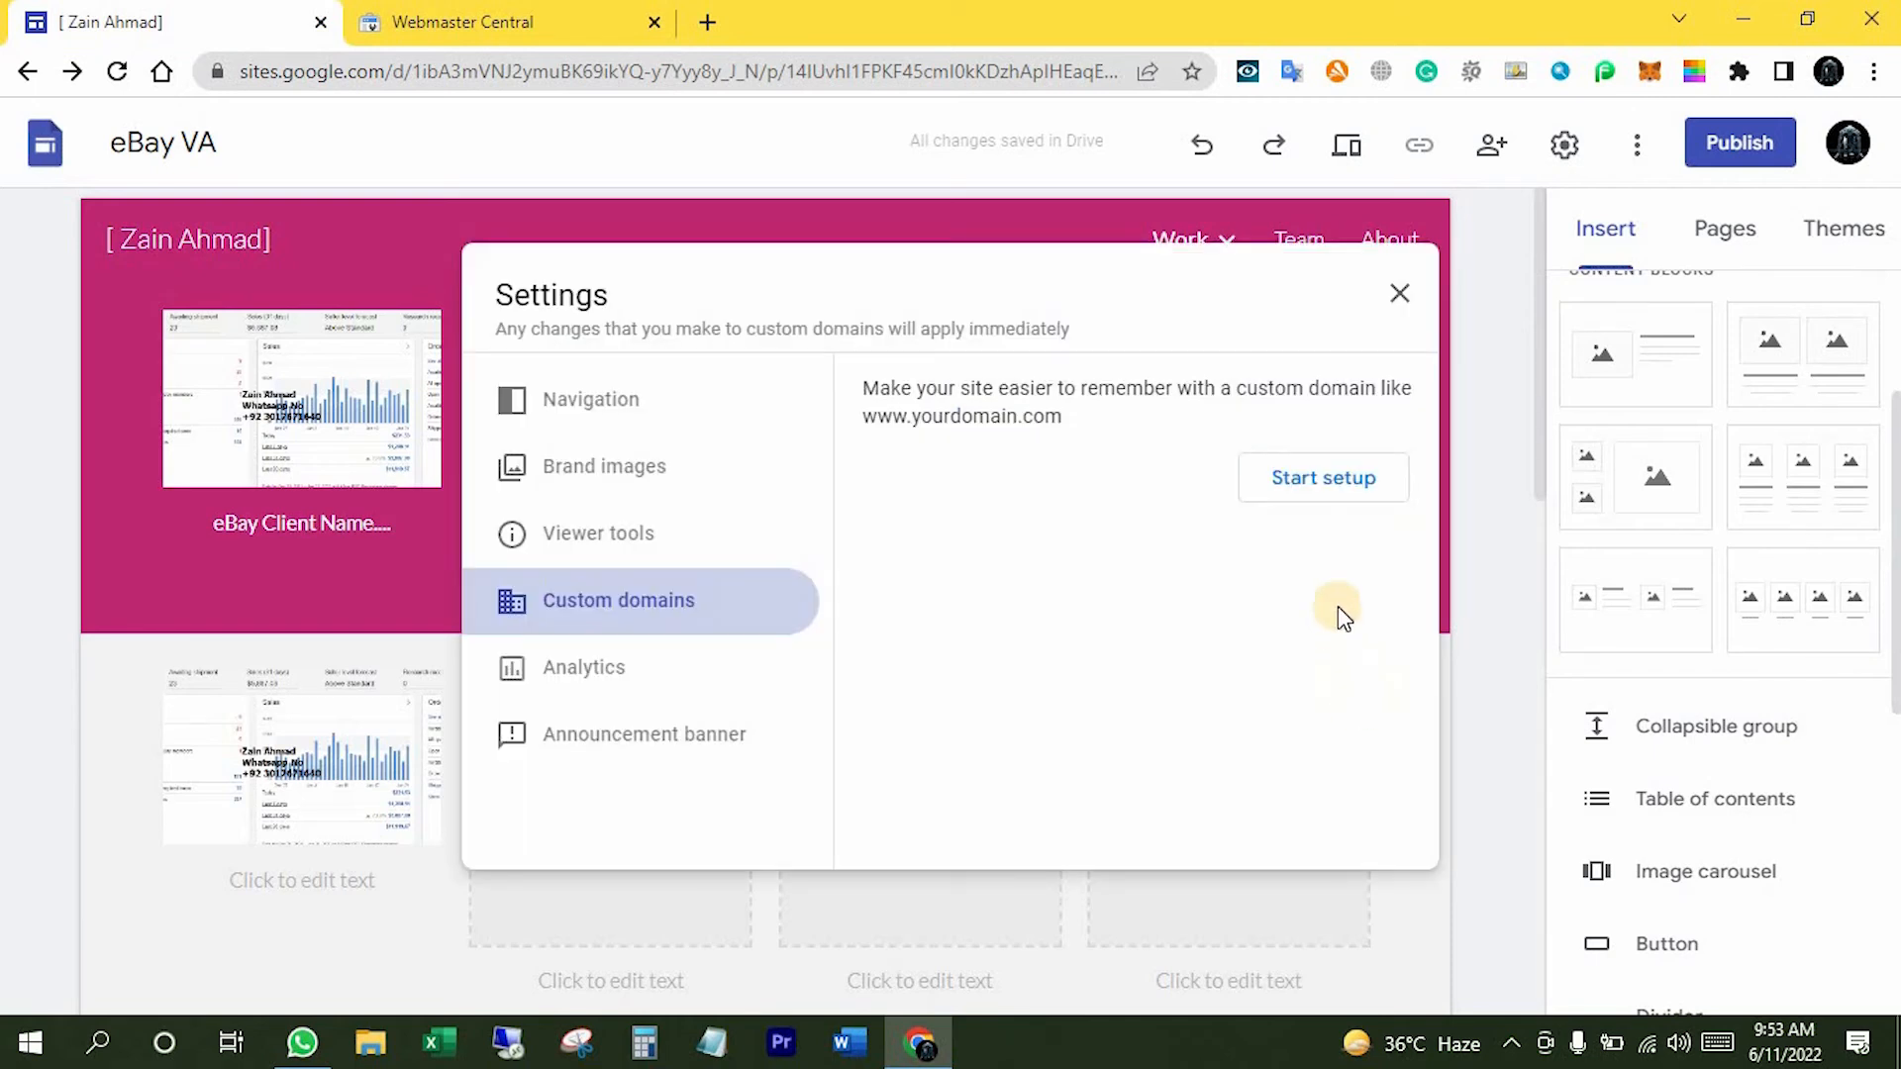
left_click(1399, 294)
- Publish the site to the web, open the published version and look over its Work page
left_click(1739, 142)
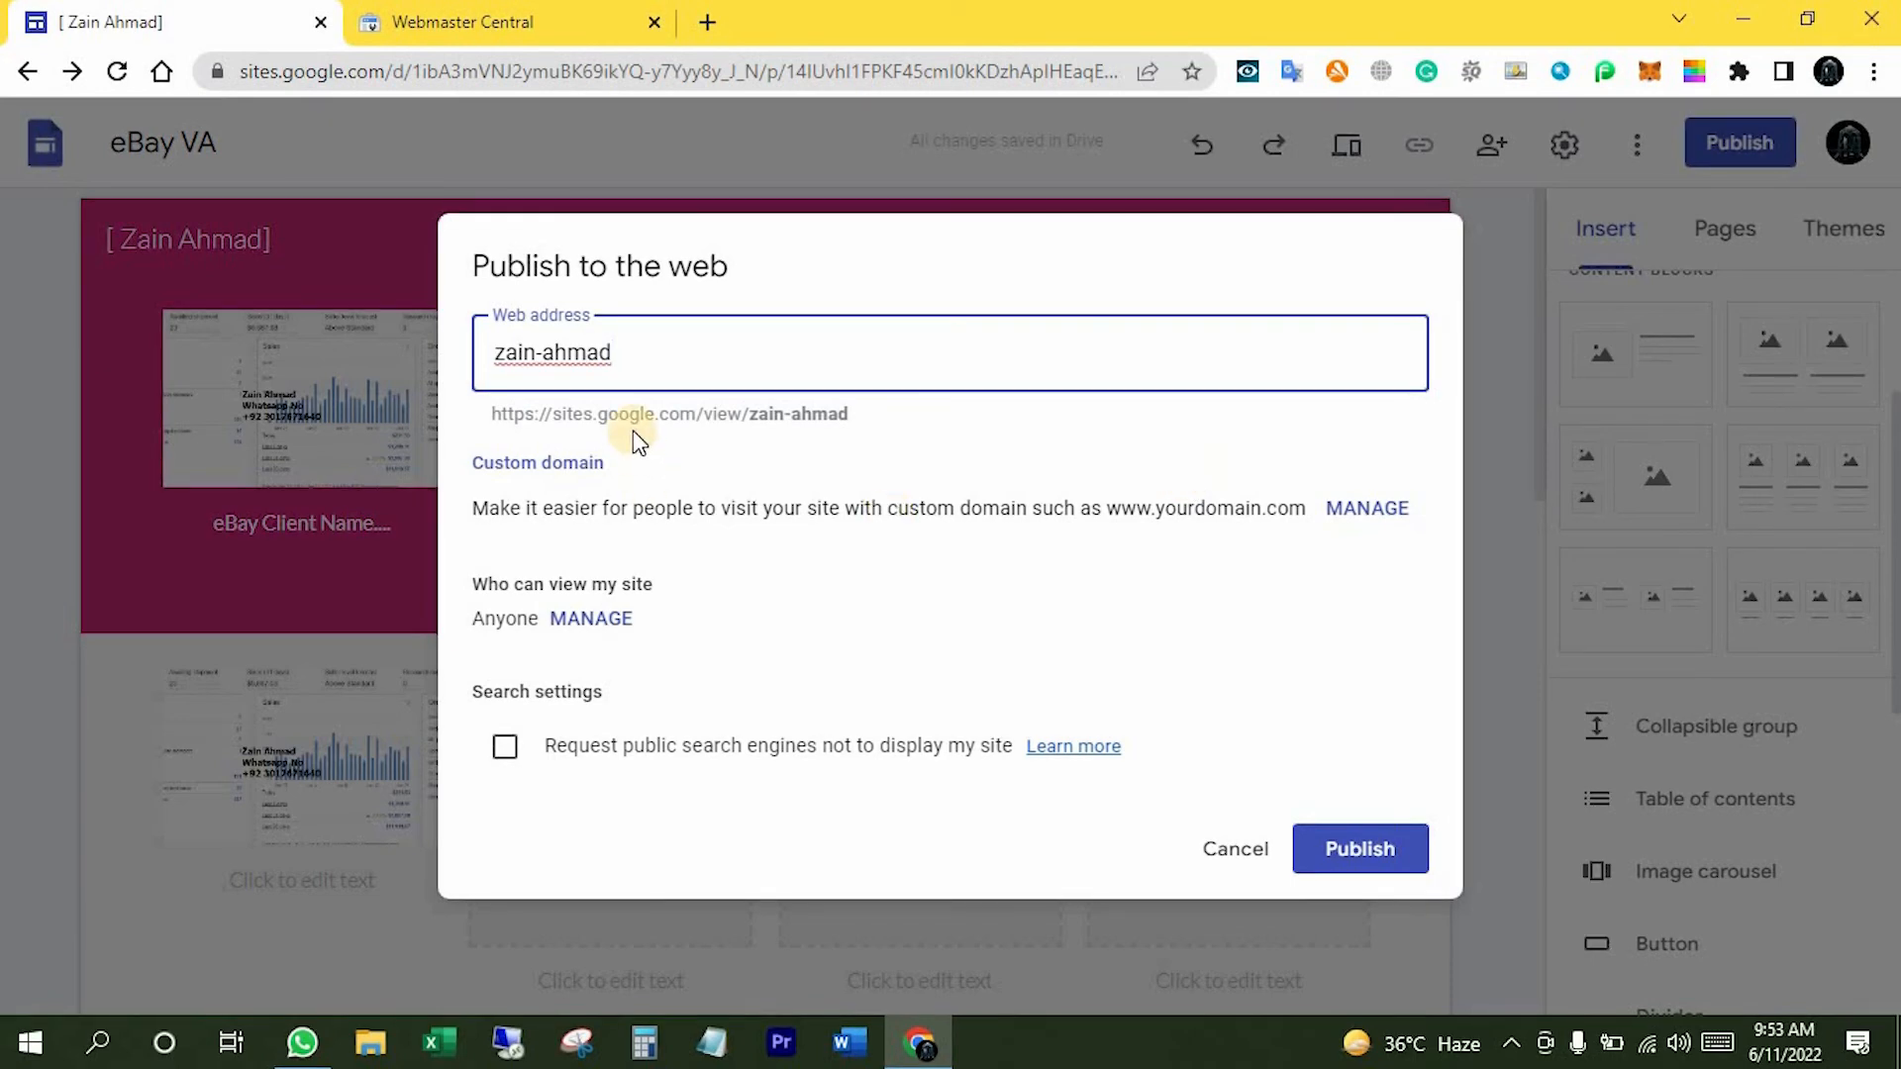
left_click(1362, 850)
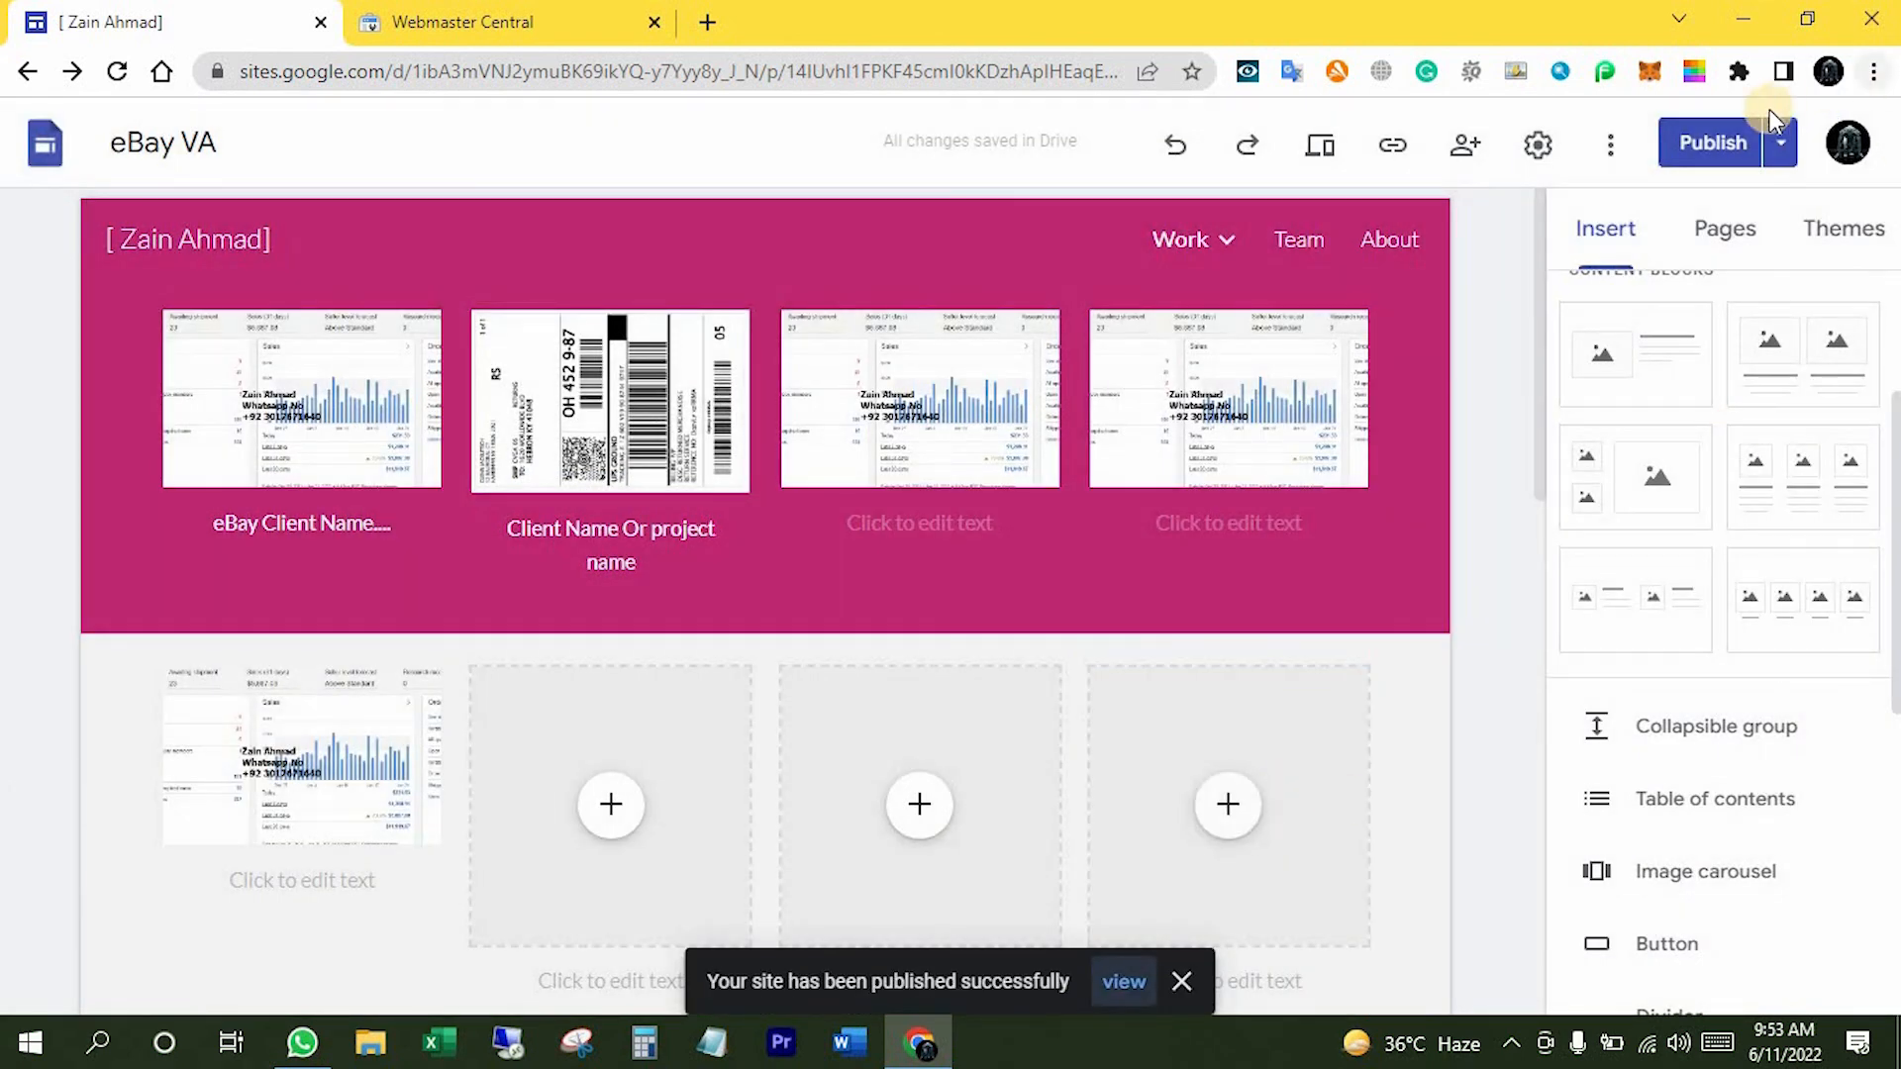
left_click(1780, 148)
left_click(1683, 315)
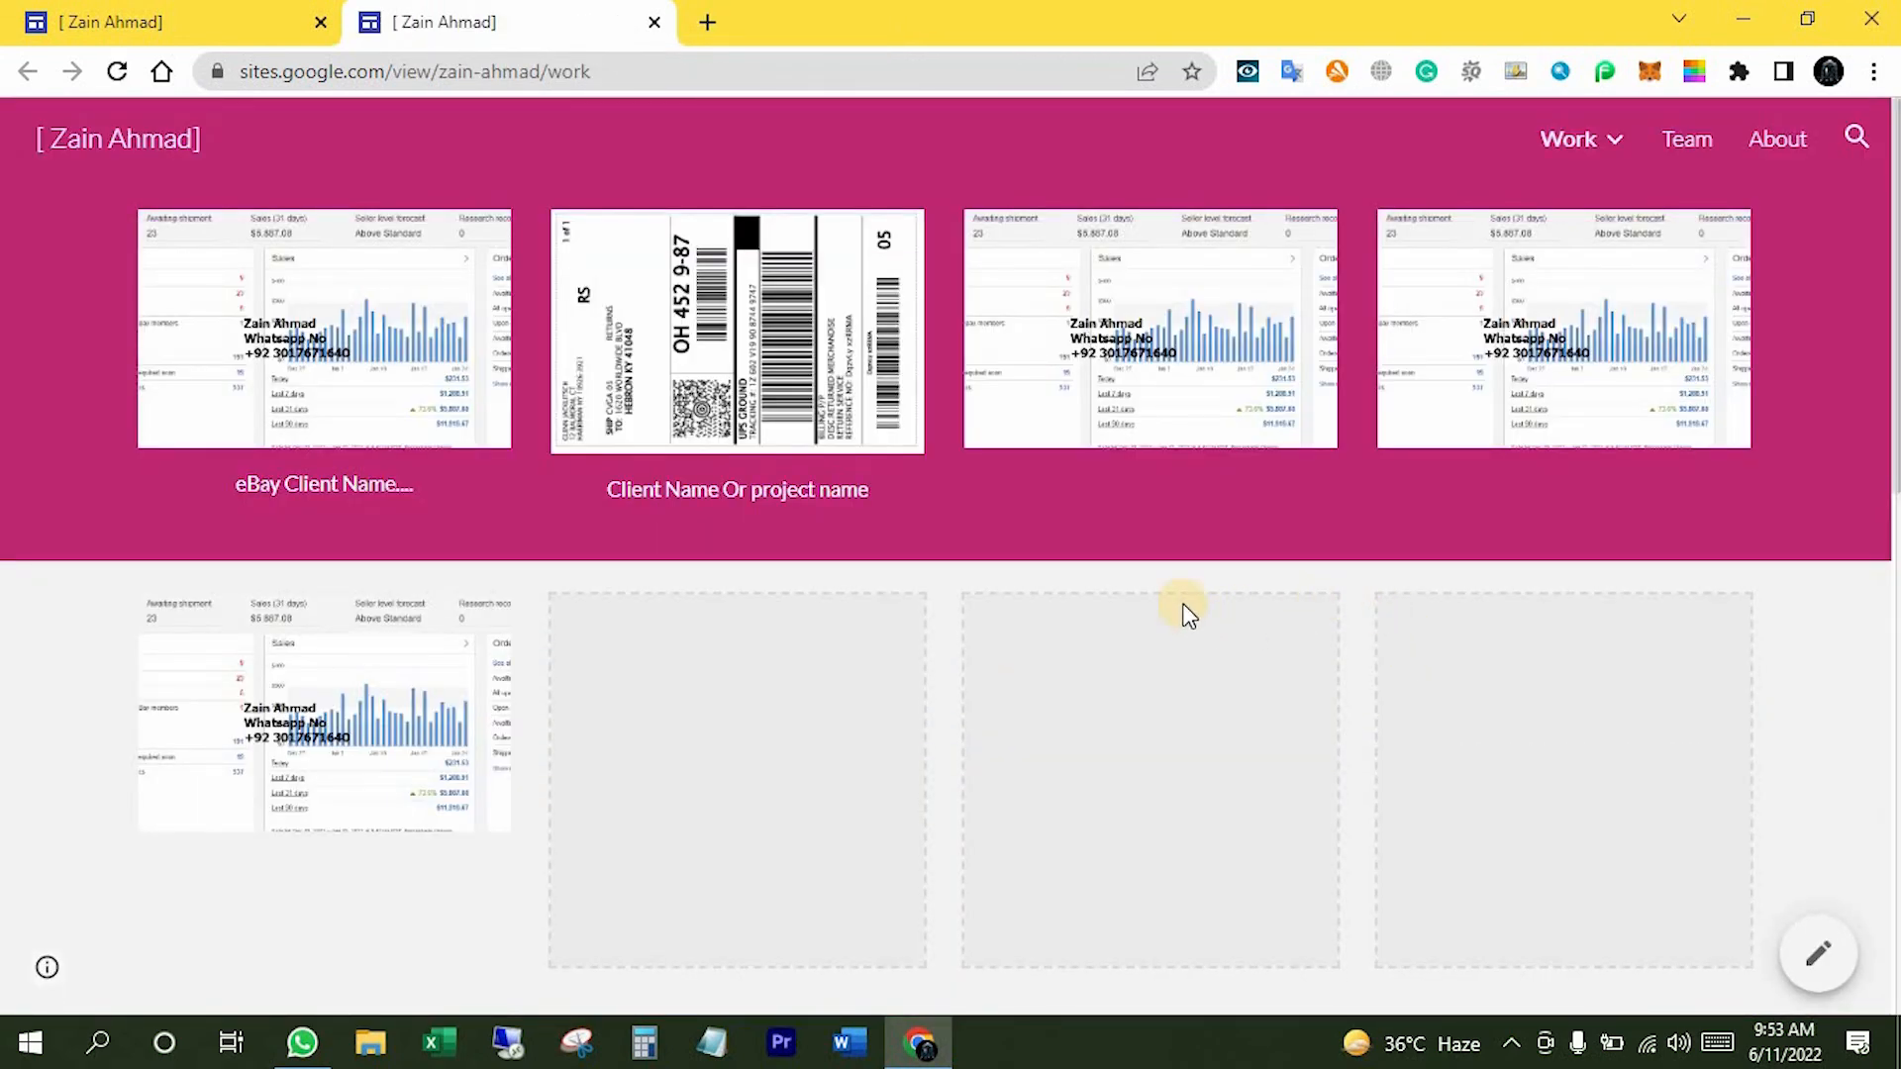
scroll(1191, 602, "down", 5)
scroll(1206, 600, "up", 5)
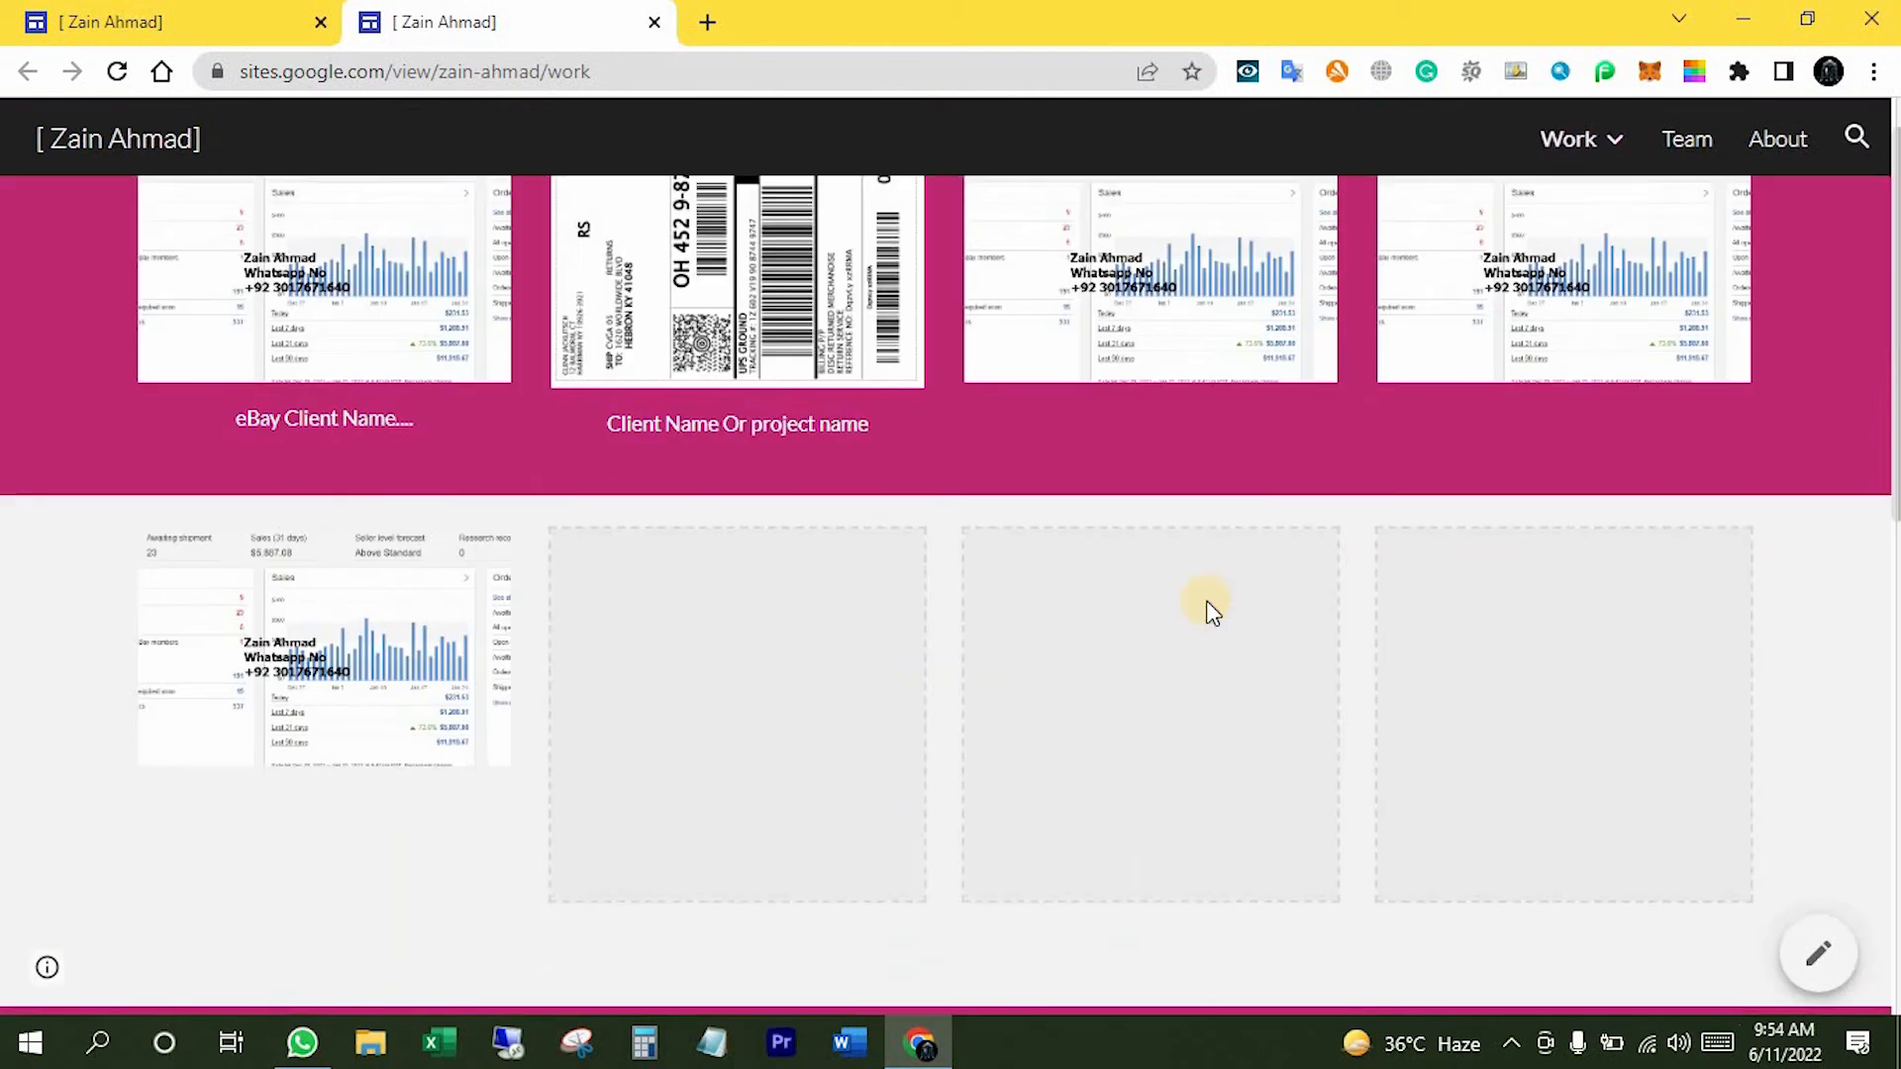